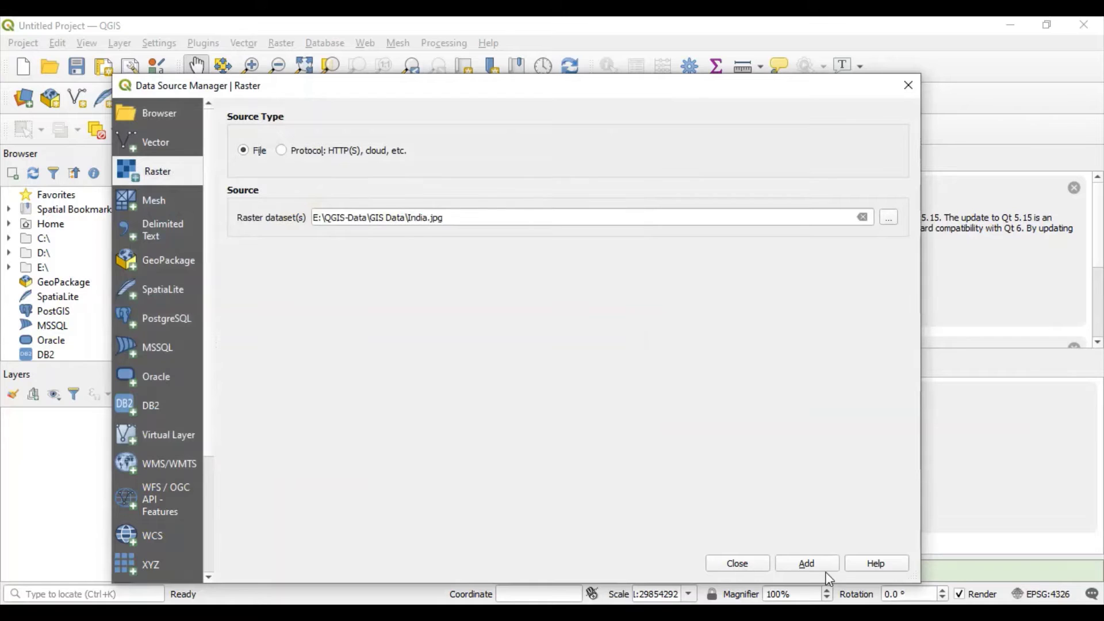
- Add the India.jpg raster from E:\QGIS-Data\GIS Data to the project and select its layer
{"action": "left_click", "coordinate": [816, 565]}
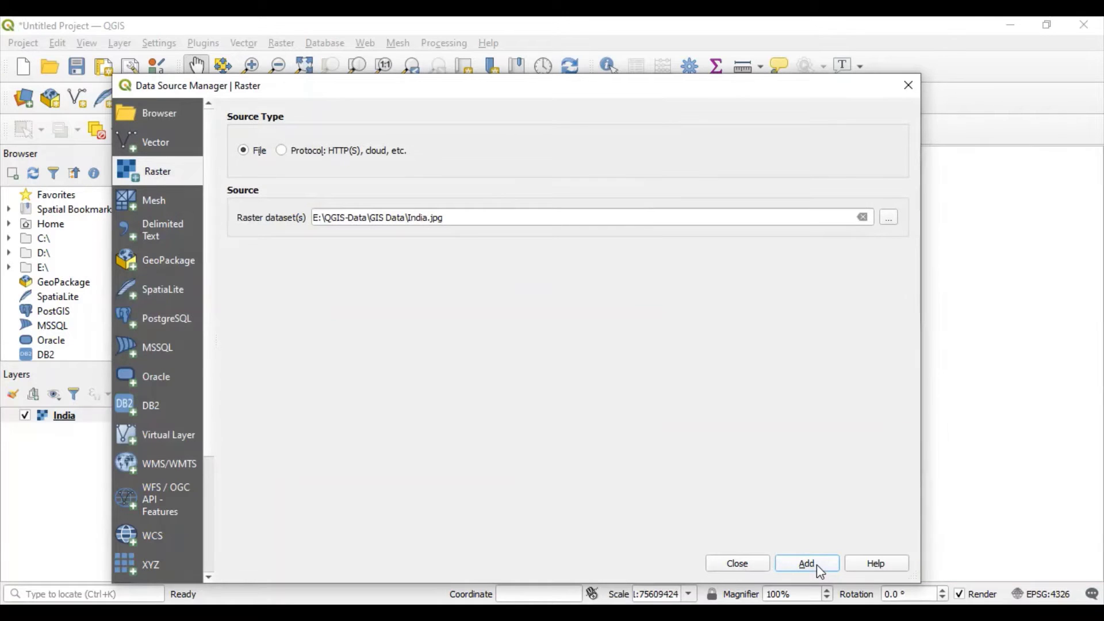
{"action": "left_click", "coordinate": [747, 569]}
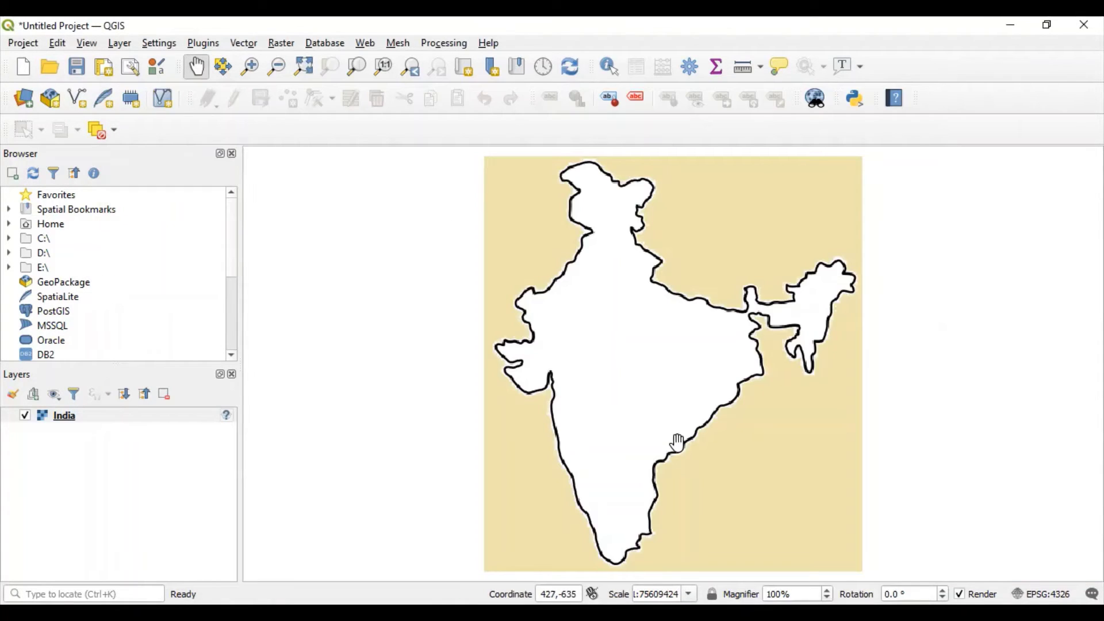
{"action": "left_click", "coordinate": [67, 419]}
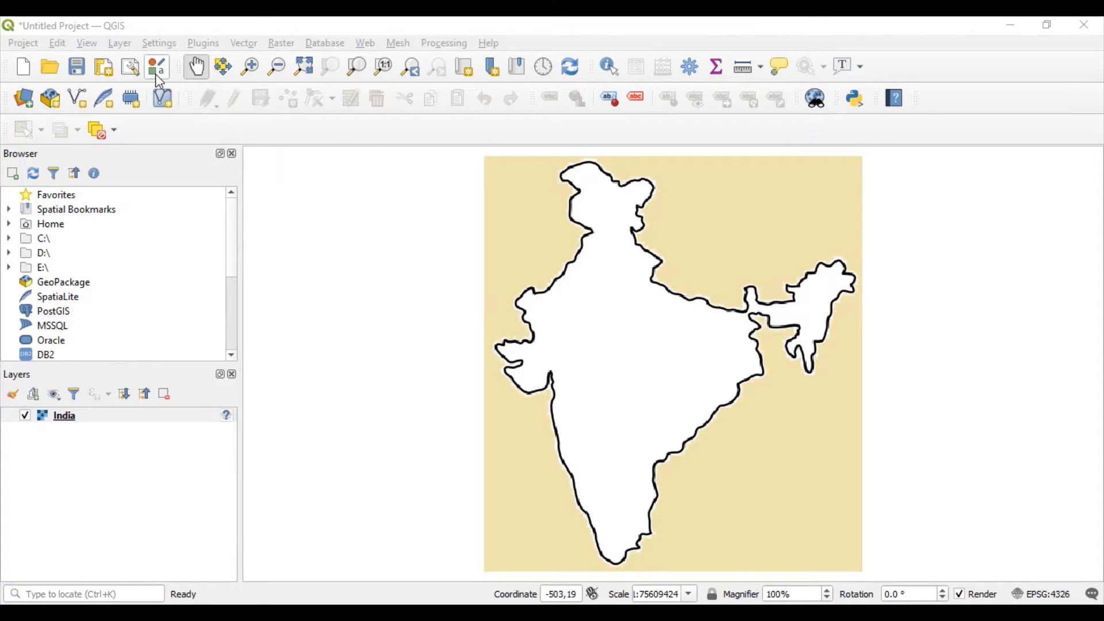
- Start a new shapefile layer with the file name City-Layer
{"action": "left_click", "coordinate": [120, 43]}
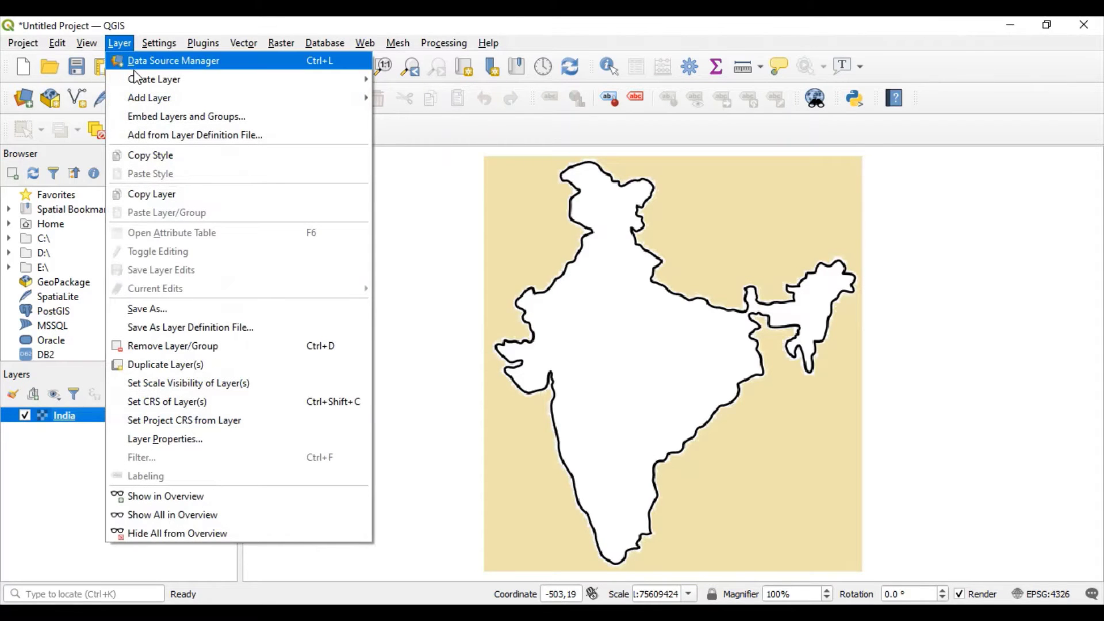
{"action": "mouse_move", "coordinate": [199, 82]}
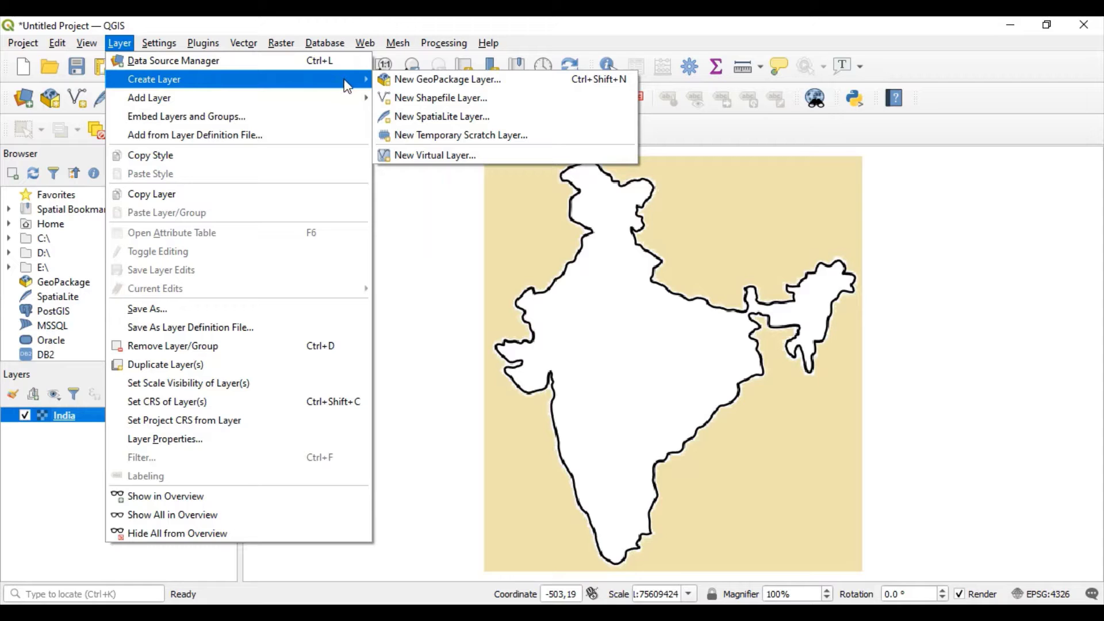
{"action": "left_click", "coordinate": [442, 99]}
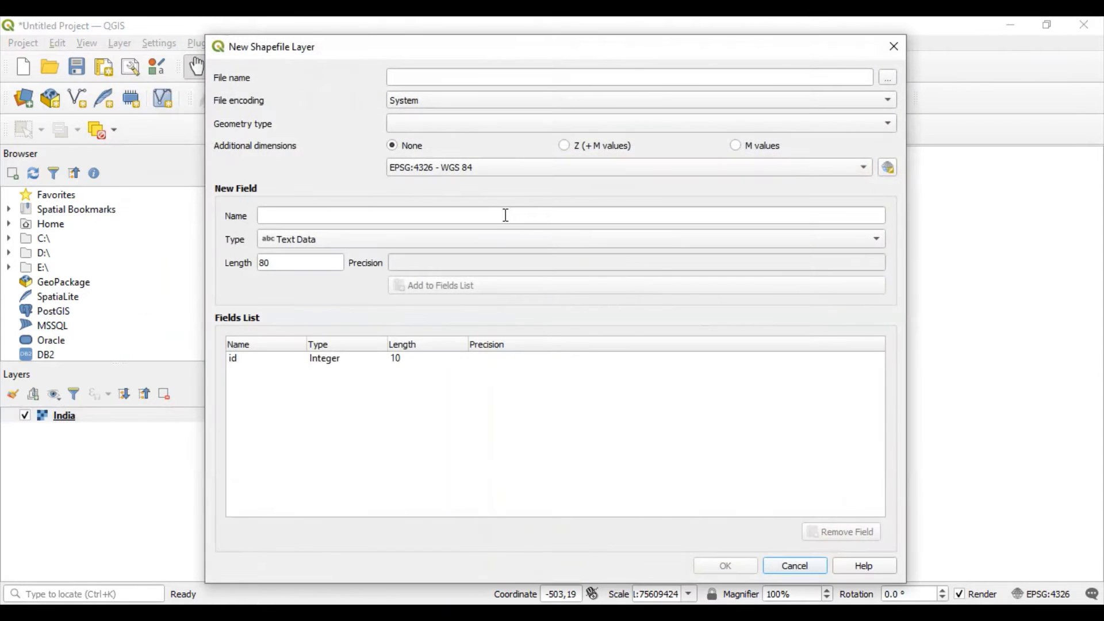
{"action": "left_click", "coordinate": [447, 74]}
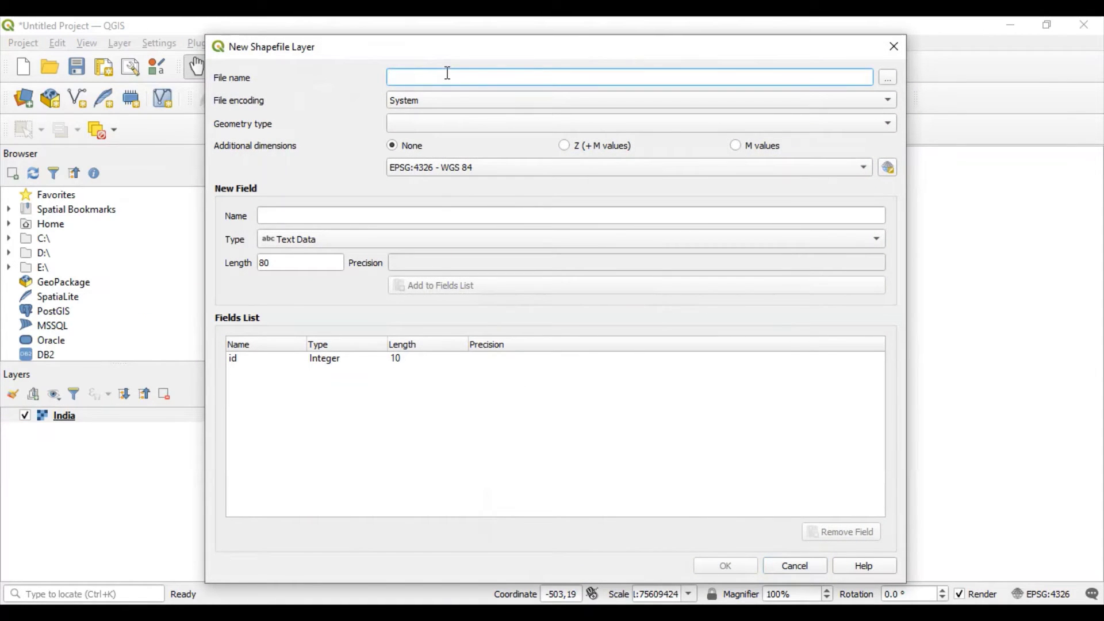
{"action": "type", "text": "City-Layer"}
- Set the new shapefile's save location to the E:\QGIS-Data\GIS Data folder, keeping the name City-Layer
{"action": "left_click", "coordinate": [889, 79]}
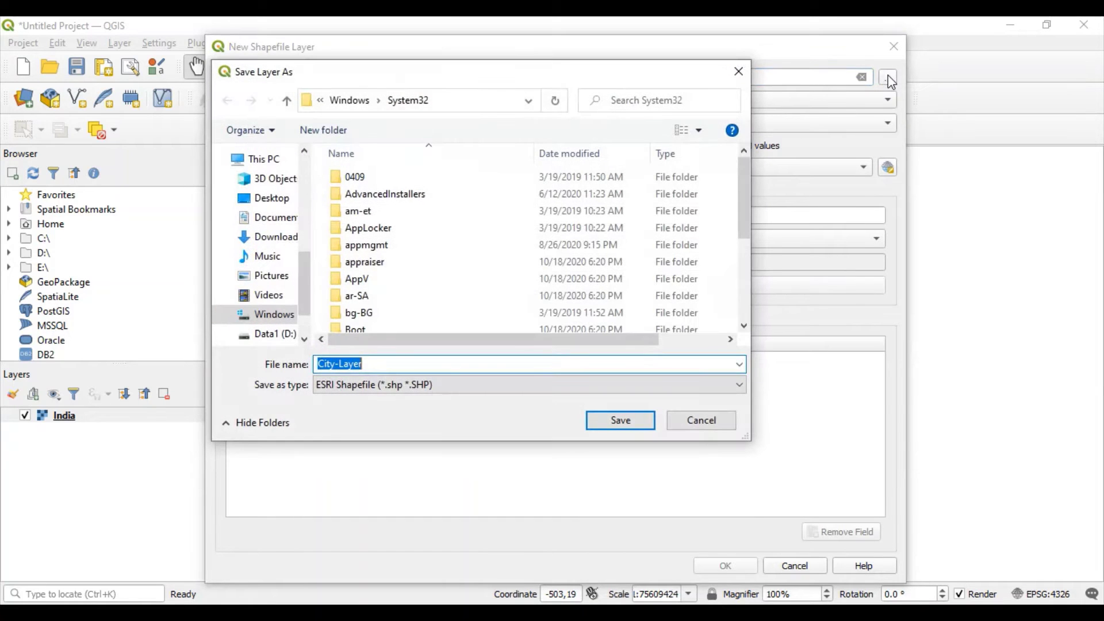
{"action": "left_click", "coordinate": [303, 329]}
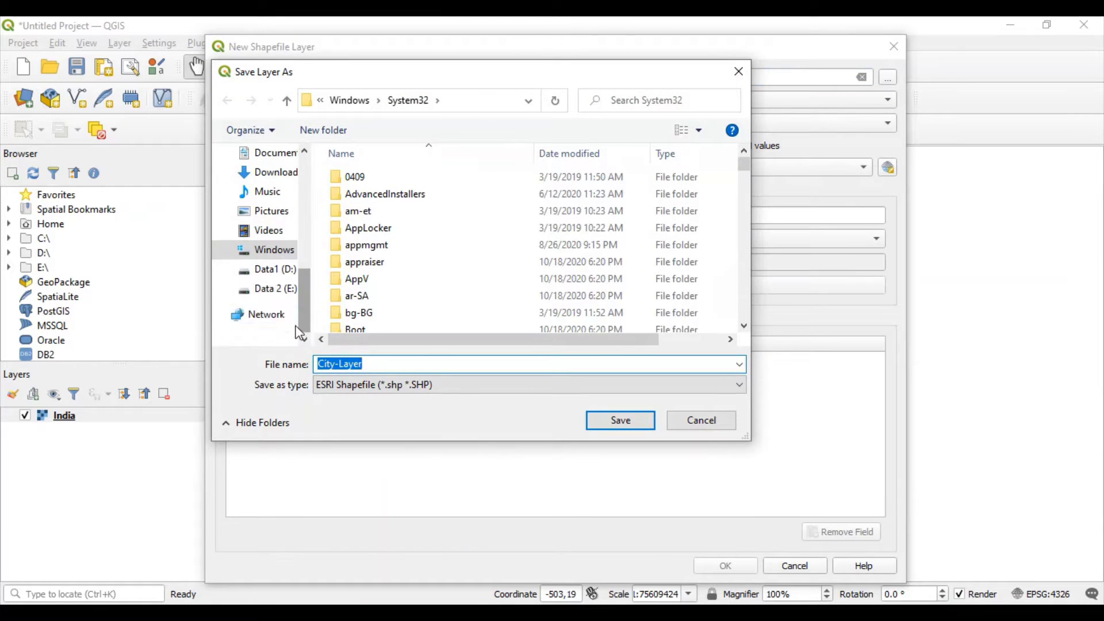
{"action": "left_click", "coordinate": [283, 290]}
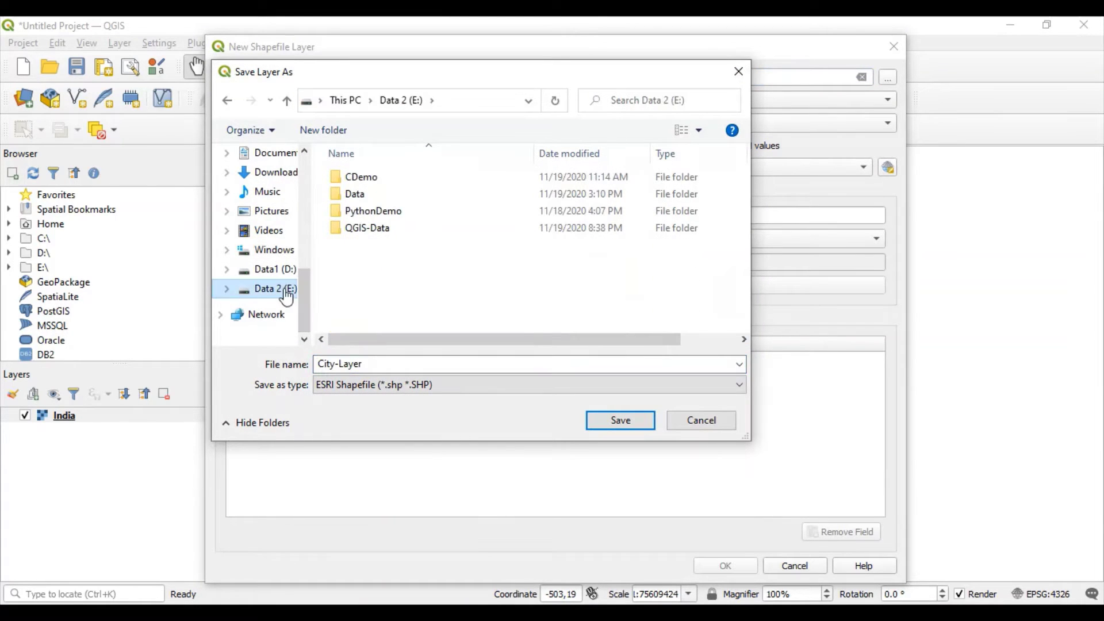
{"action": "double_click", "coordinate": [364, 227]}
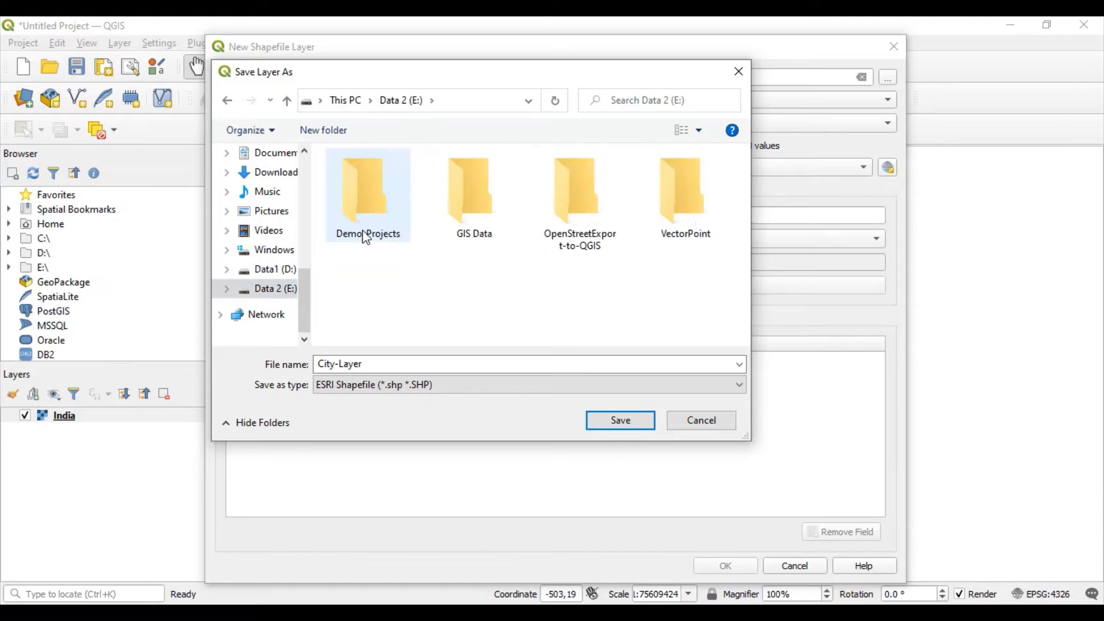
{"action": "left_click", "coordinate": [470, 211]}
{"action": "double_click", "coordinate": [470, 212]}
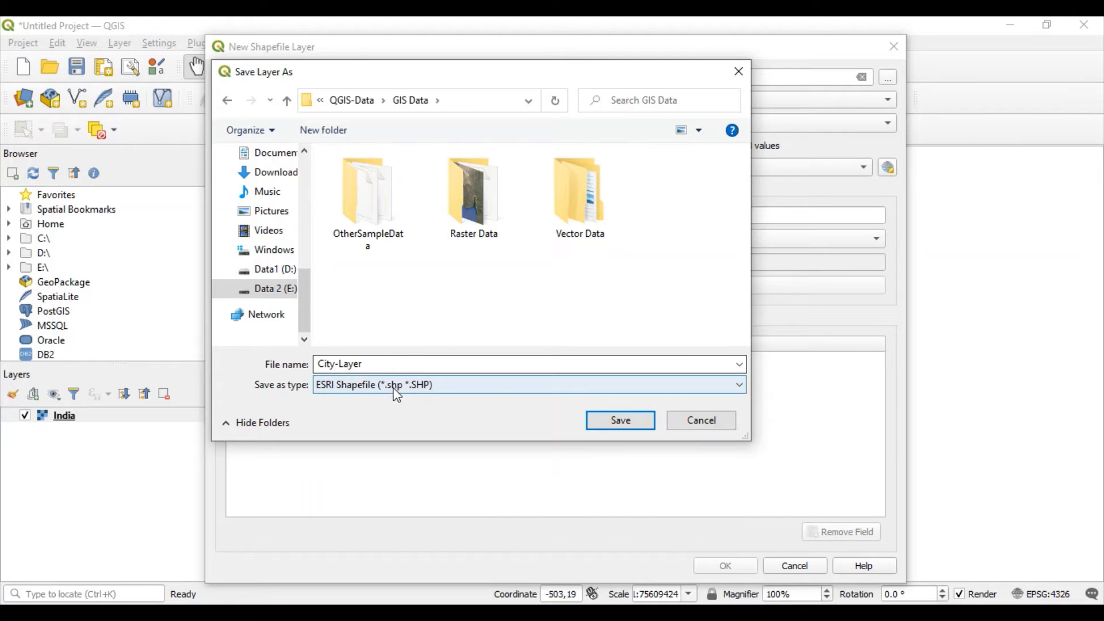
{"action": "left_click", "coordinate": [603, 418]}
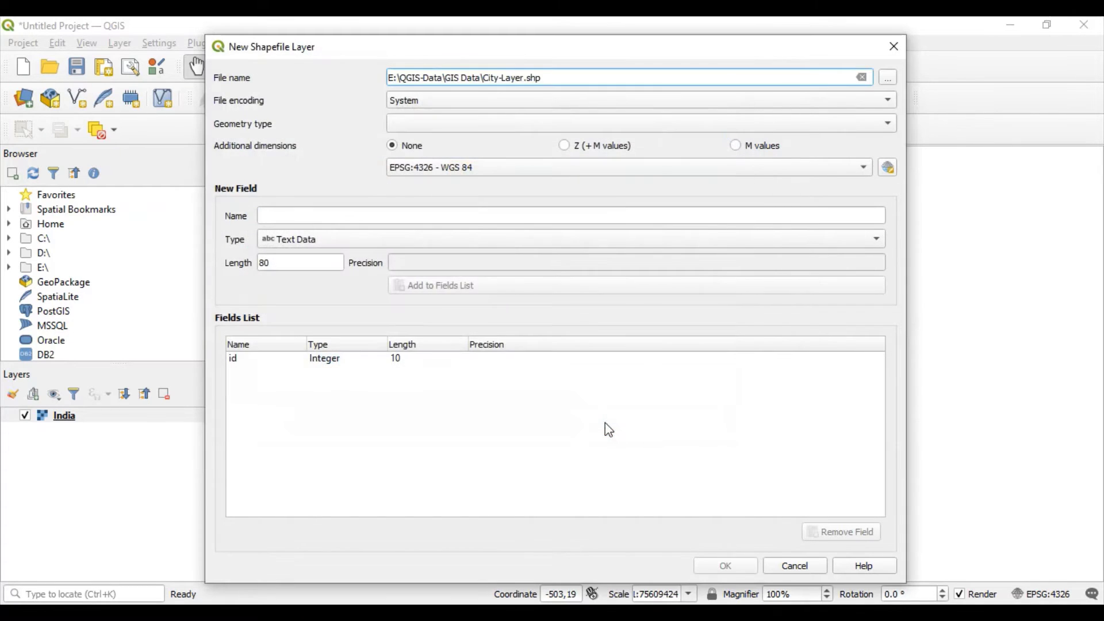
- Set the geometry type to Point and add a text field called Name with length 50
{"action": "left_click", "coordinate": [455, 125]}
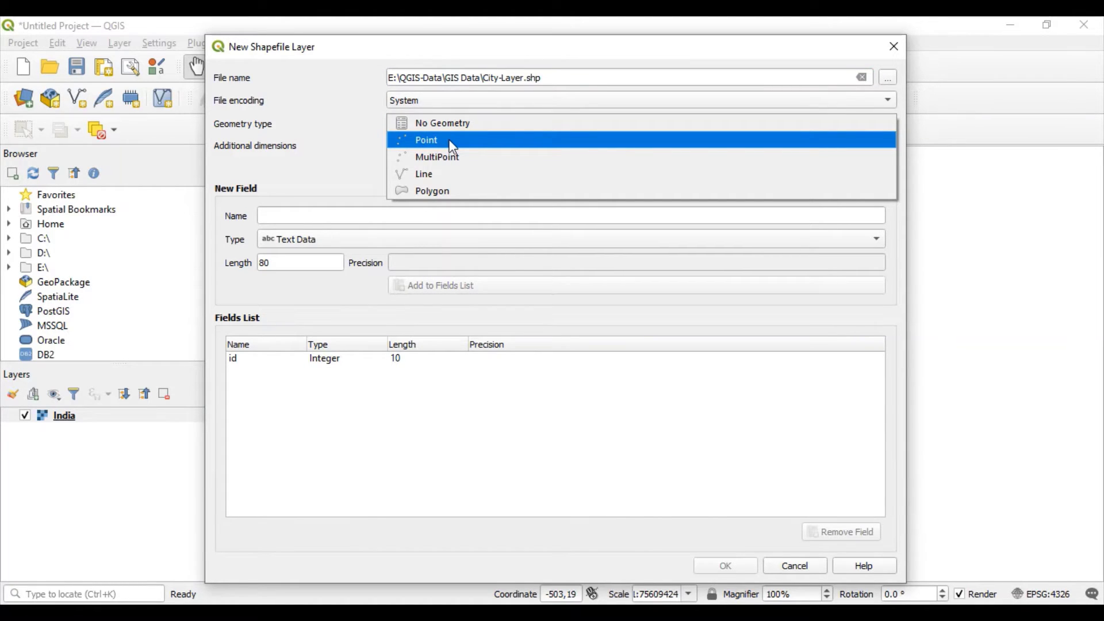
{"action": "left_click", "coordinate": [454, 144]}
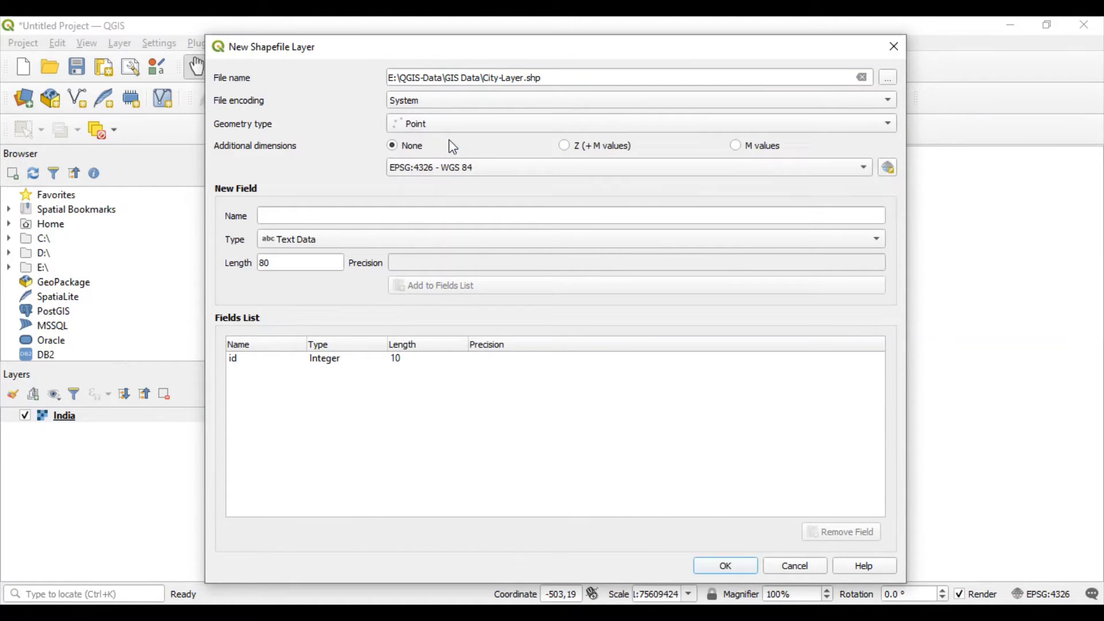
{"action": "left_click", "coordinate": [363, 214]}
{"action": "type", "text": "Name"}
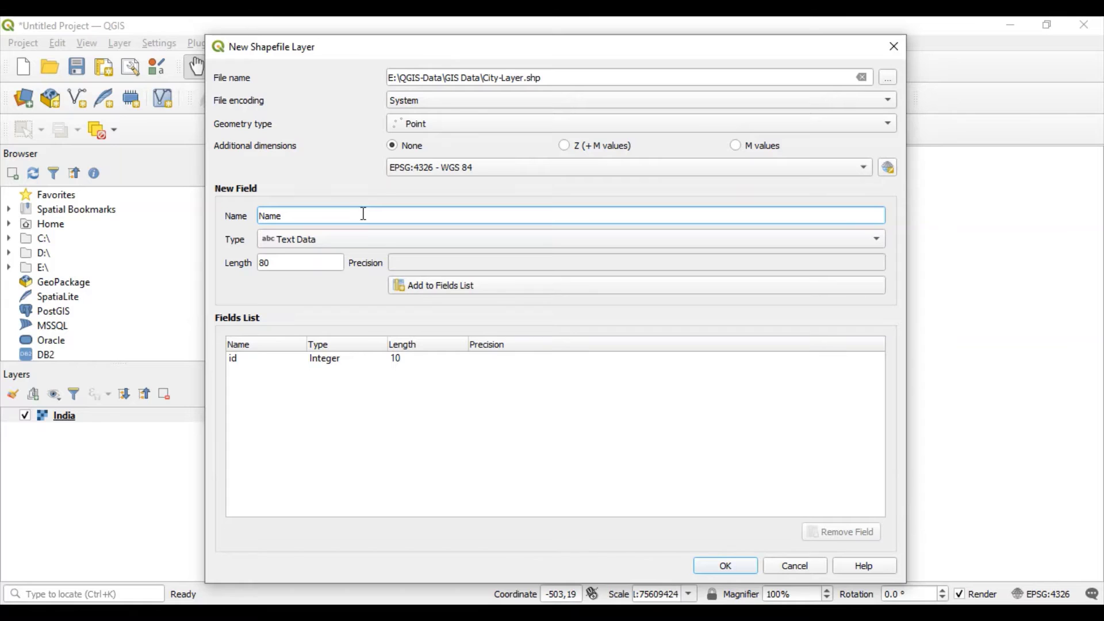
{"action": "left_click_drag", "start_coordinate": [283, 267], "coordinate": [249, 265]}
{"action": "type", "text": "50"}
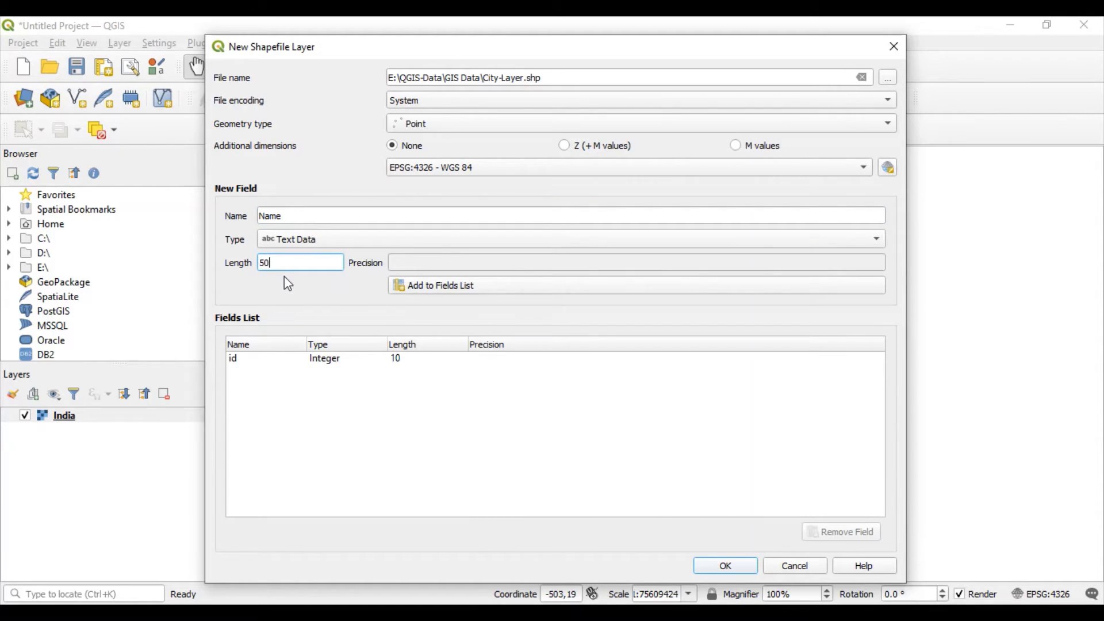
{"action": "left_click", "coordinate": [463, 288]}
- Replace the default id field with a text field called City-ID of length 10 and create the layer
{"action": "left_click", "coordinate": [244, 359]}
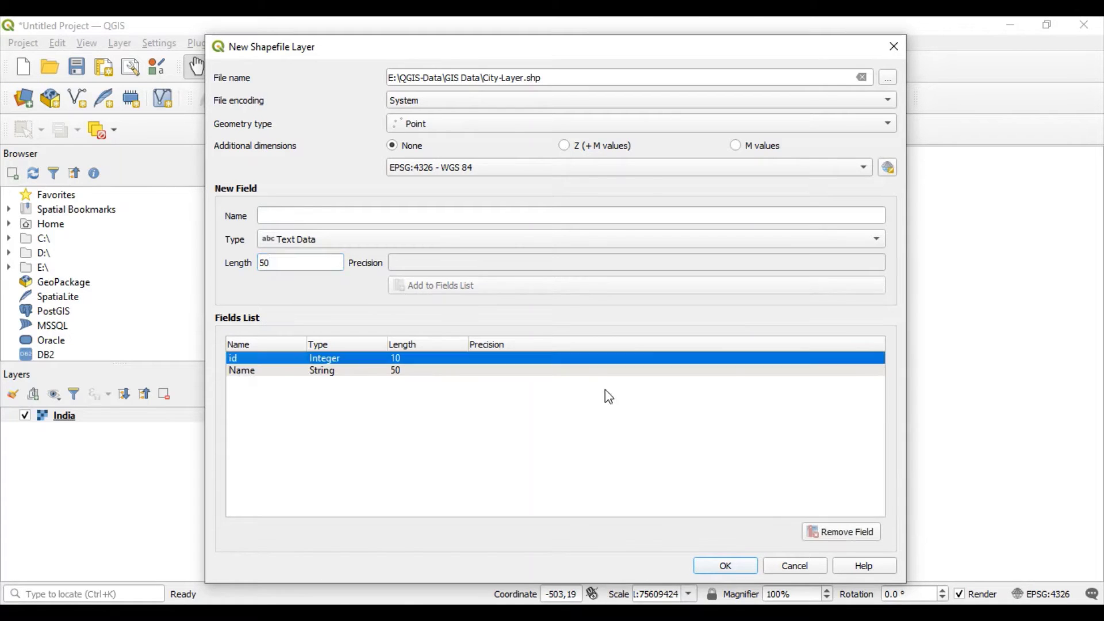
{"action": "left_click", "coordinate": [844, 533]}
{"action": "left_click", "coordinate": [296, 214]}
{"action": "type", "text": "City-ID"}
{"action": "double_click", "coordinate": [296, 263]}
{"action": "type", "text": "10"}
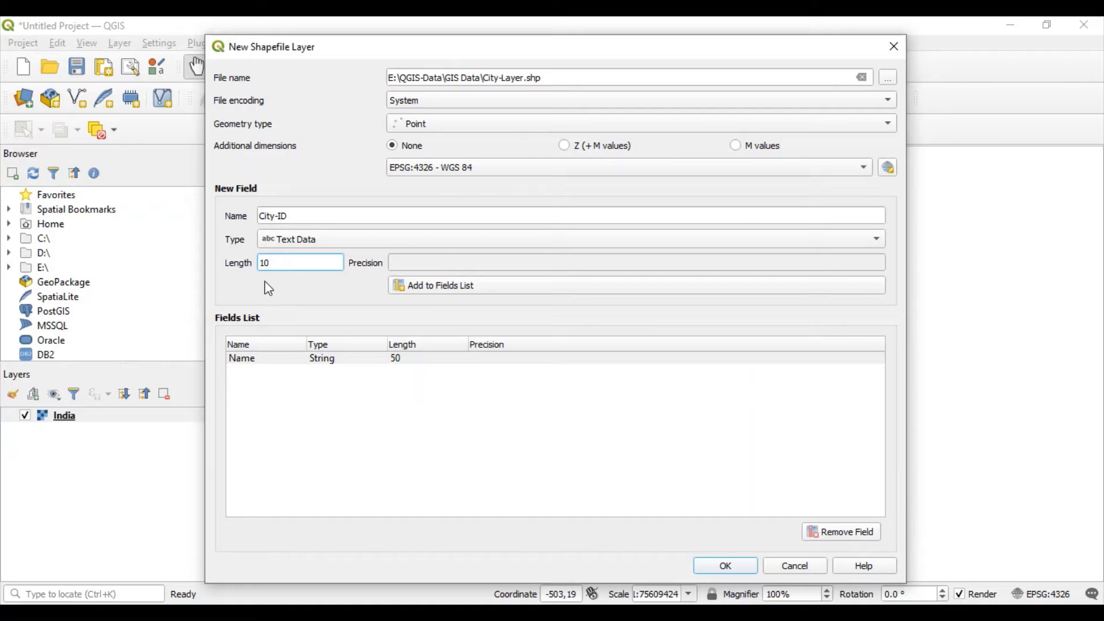
{"action": "left_click", "coordinate": [498, 290]}
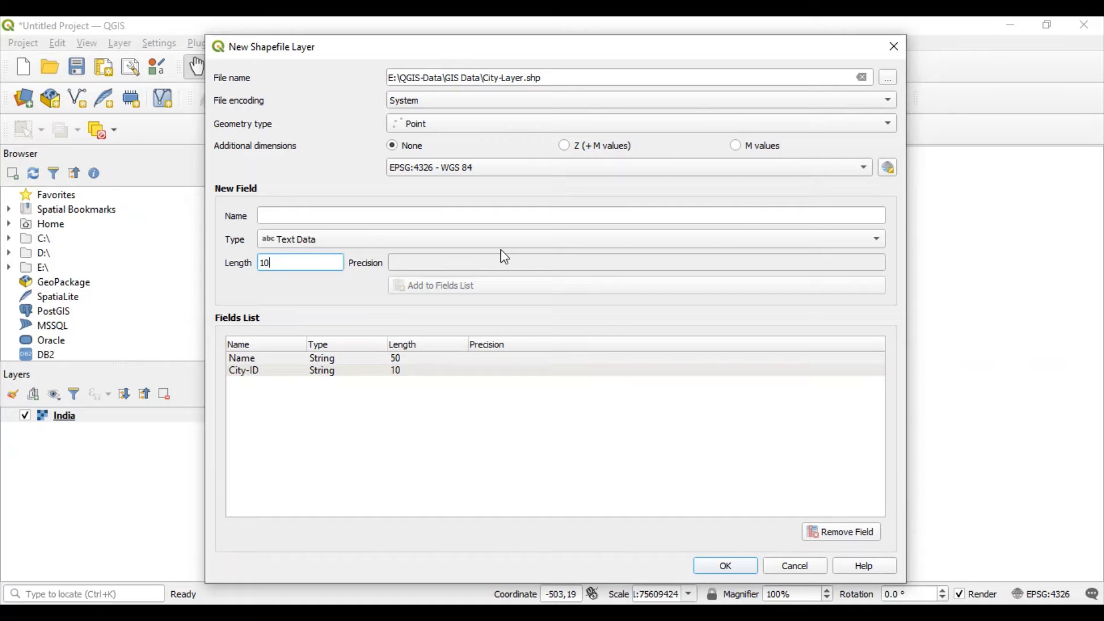
{"action": "left_click", "coordinate": [717, 567]}
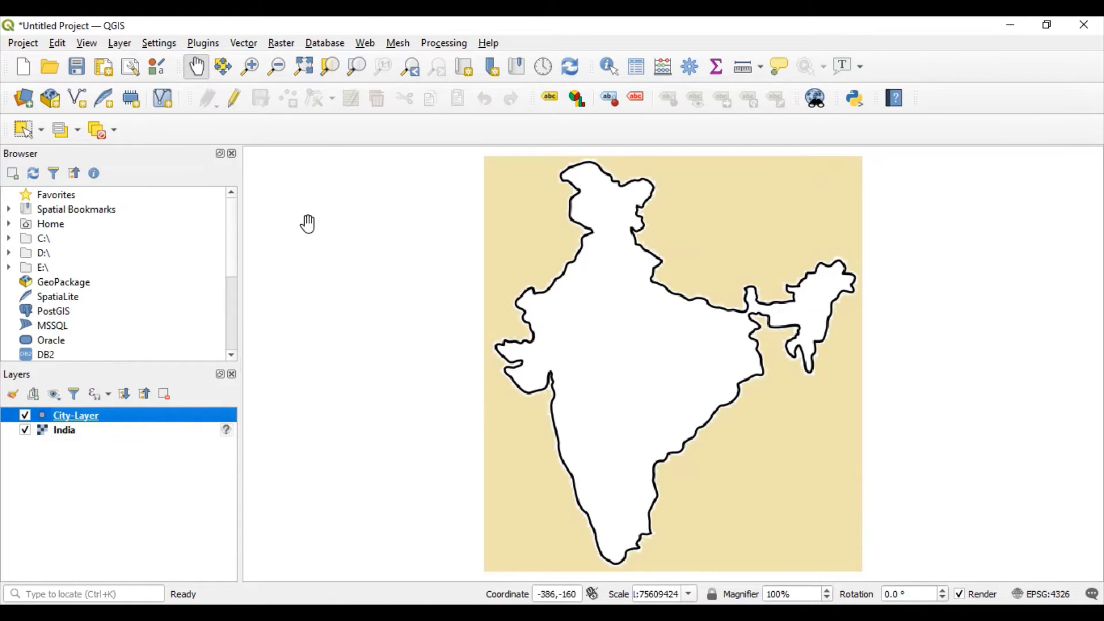
- Turn on editing for City-Layer and add a point in northern India named New Delhi with its City-ID
{"action": "left_click", "coordinate": [234, 99]}
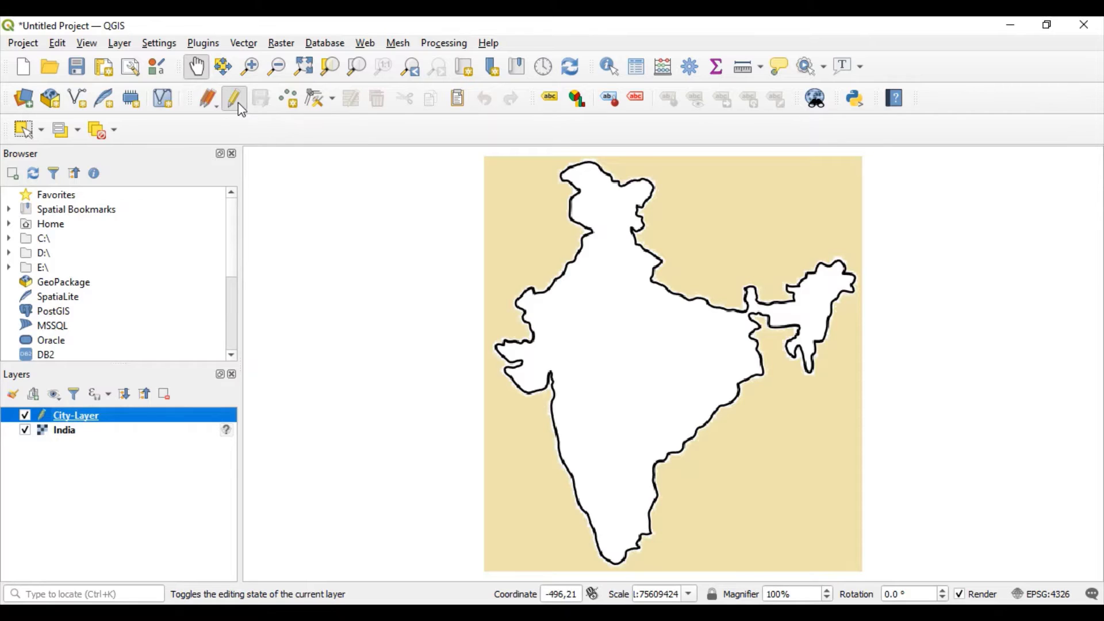
{"action": "left_click", "coordinate": [284, 109]}
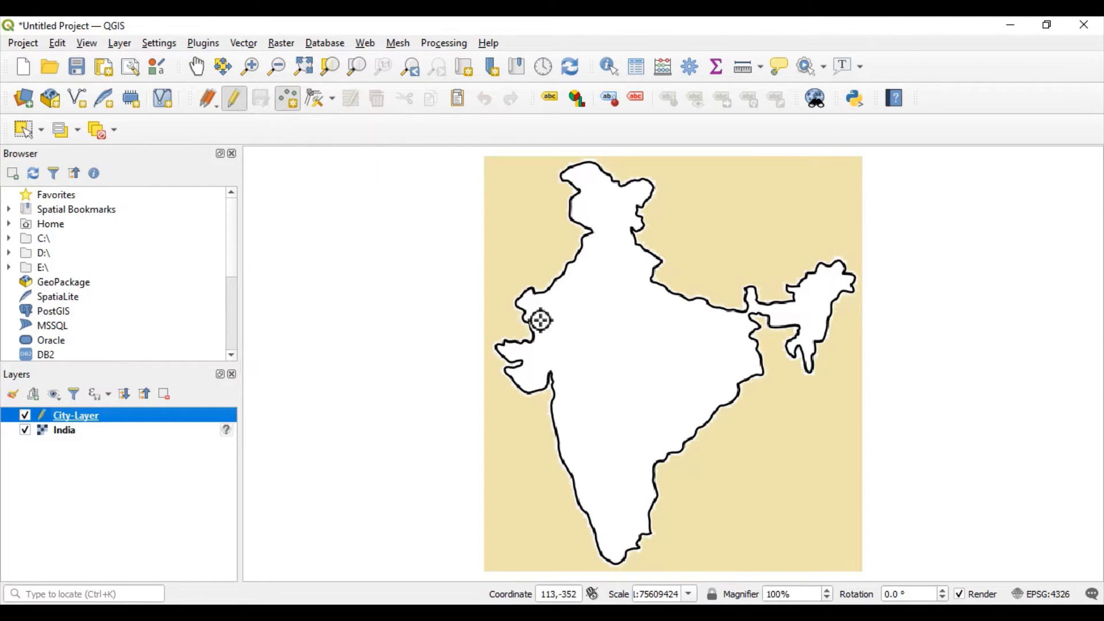
{"action": "left_click", "coordinate": [626, 279]}
{"action": "left_click_drag", "start_coordinate": [463, 263], "coordinate": [365, 258]}
{"action": "type", "text": "New Delhi"}
{"action": "key", "text": "Tab"}
{"action": "type", "text": "1"}
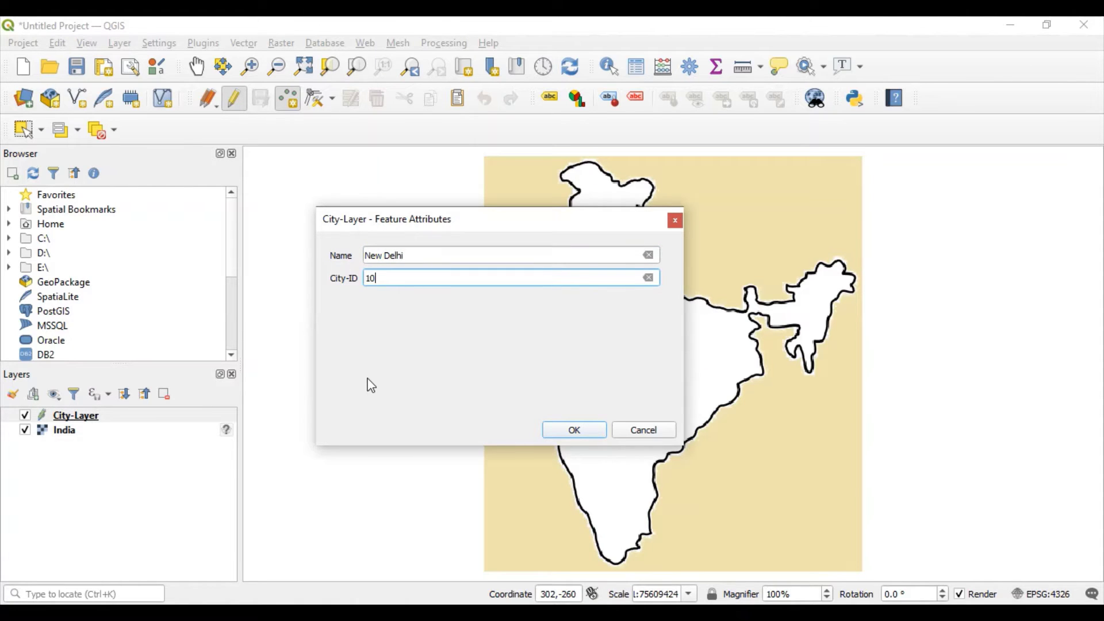
{"action": "left_click", "coordinate": [582, 430]}
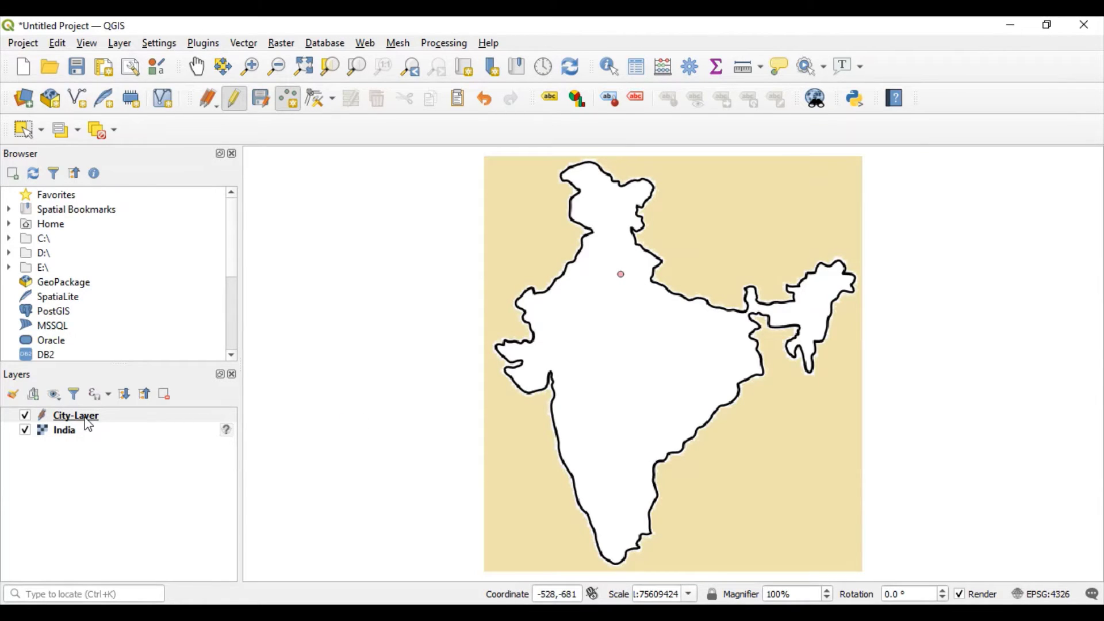
- Add a point in western India, just inland of the Gujarat coast, named Ahmedabad with City-ID 102
{"action": "mouse_move", "coordinate": [89, 425]}
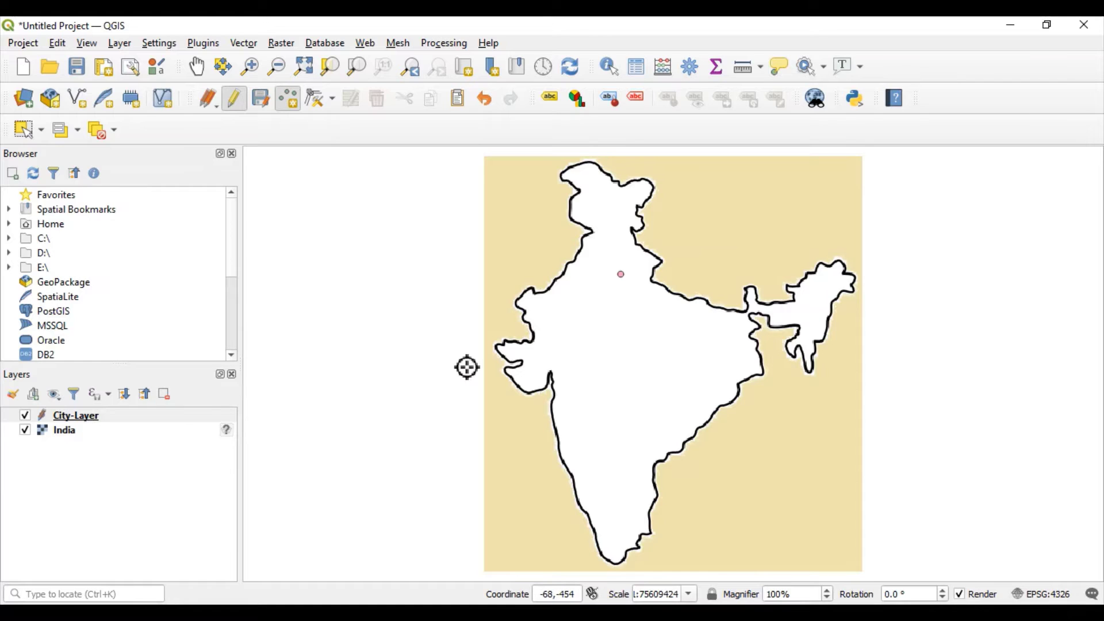
{"action": "left_click", "coordinate": [562, 353]}
{"action": "left_click", "coordinate": [418, 254]}
{"action": "type", "text": "Ahmedabad"}
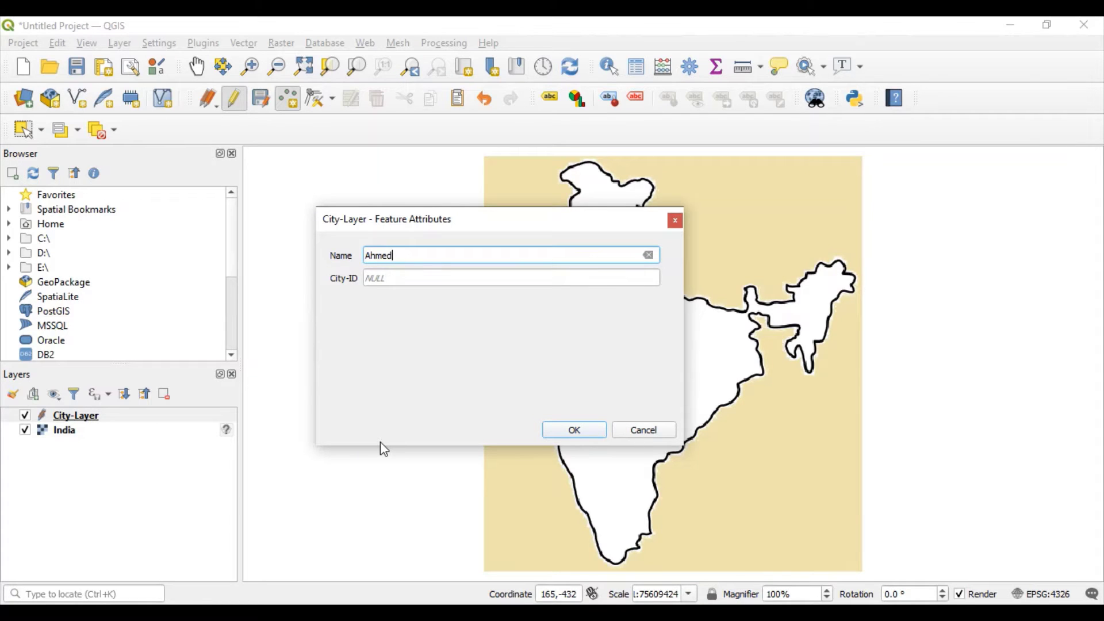
{"action": "key", "text": "Tab"}
{"action": "type", "text": "11"}
{"action": "left_click", "coordinate": [573, 433]}
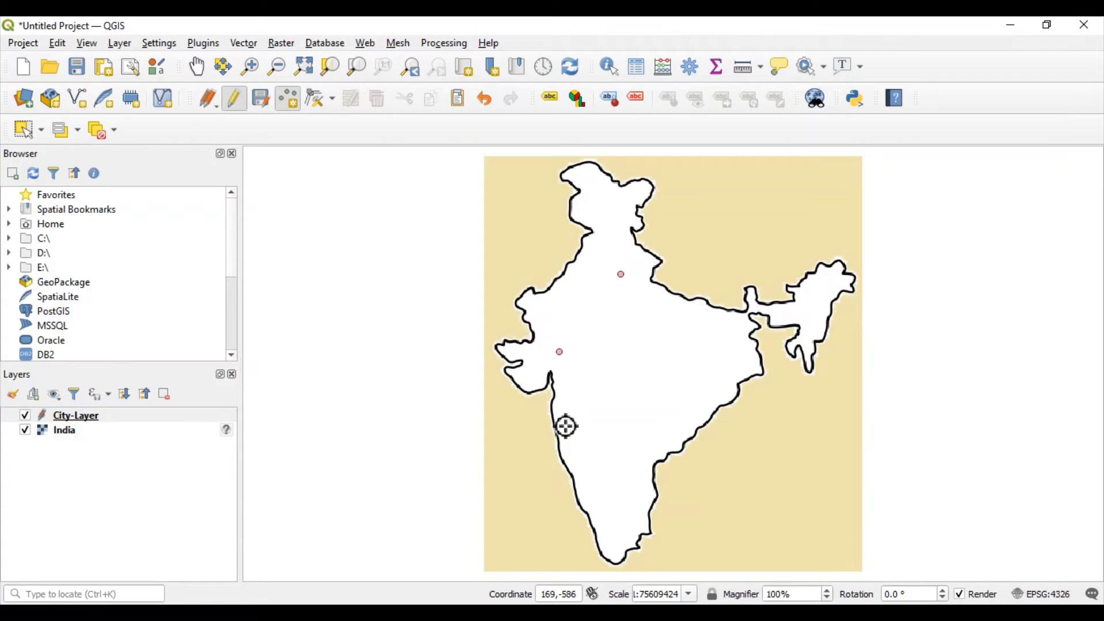
- Add a point on India's west coast, south of Ahmedabad, named Bombay with City-ID 103
{"action": "left_click", "coordinate": [566, 426]}
{"action": "left_click", "coordinate": [371, 256]}
{"action": "type", "text": "Bombay"}
{"action": "key", "text": "Tab"}
{"action": "type", "text": "103"}
{"action": "left_click", "coordinate": [574, 430]}
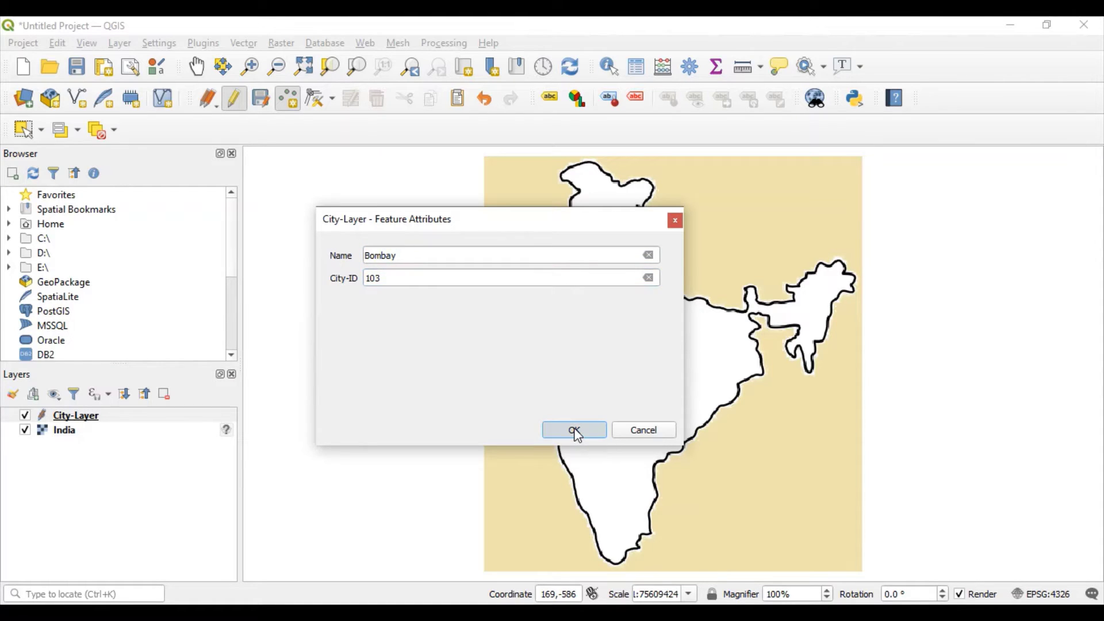
- Add a point on India's southeast coast named Chennai with City-ID 104
{"action": "left_click", "coordinate": [641, 489]}
{"action": "type", "text": "Chennai"}
{"action": "key", "text": "Tab"}
{"action": "type", "text": "104"}
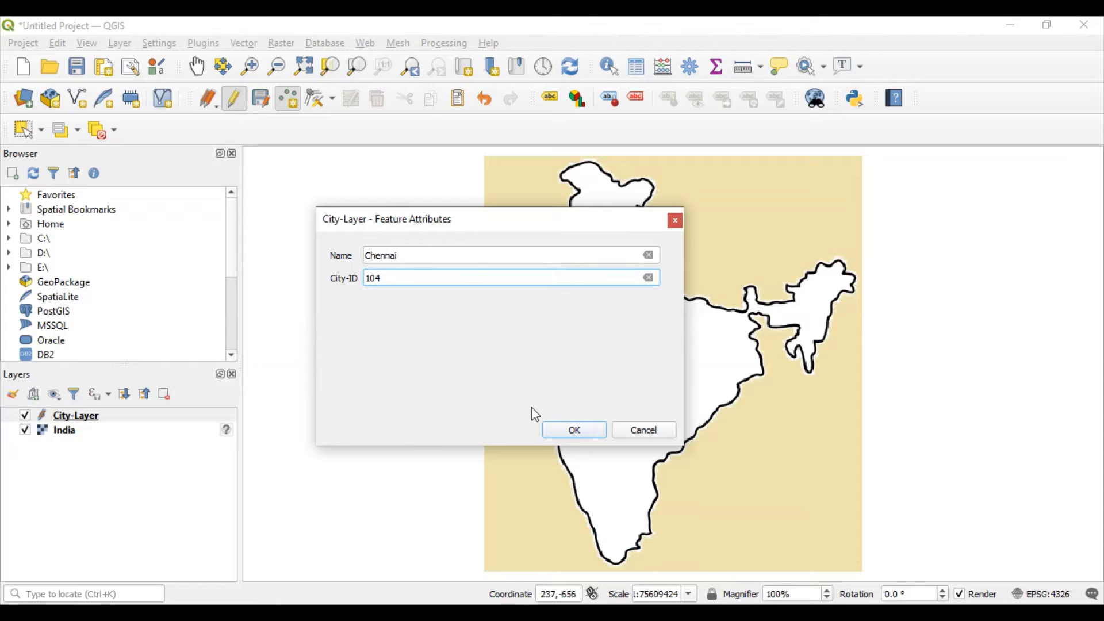
{"action": "left_click", "coordinate": [565, 432]}
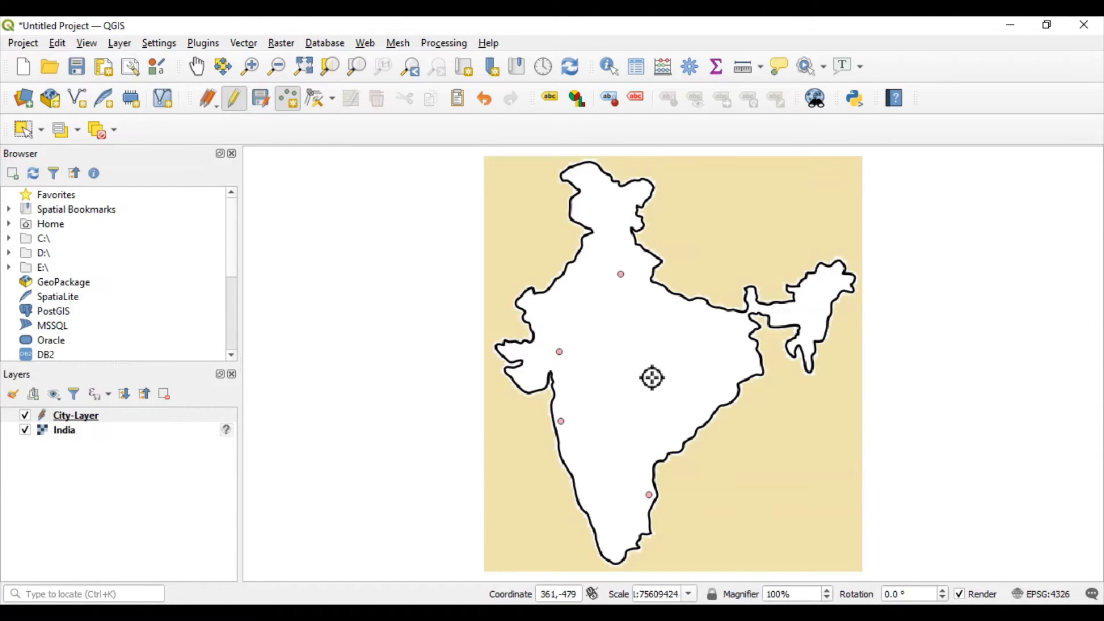
- Open City-Layer's attribute table and review the Bombay and Chennai records
{"action": "right_click", "coordinate": [79, 420]}
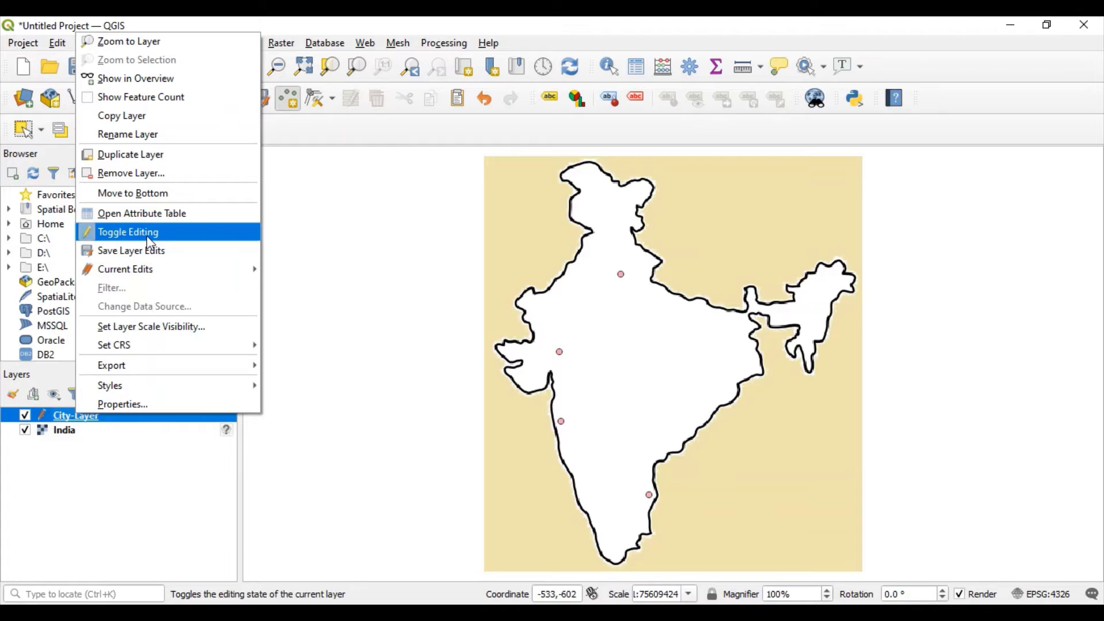
{"action": "left_click", "coordinate": [186, 216]}
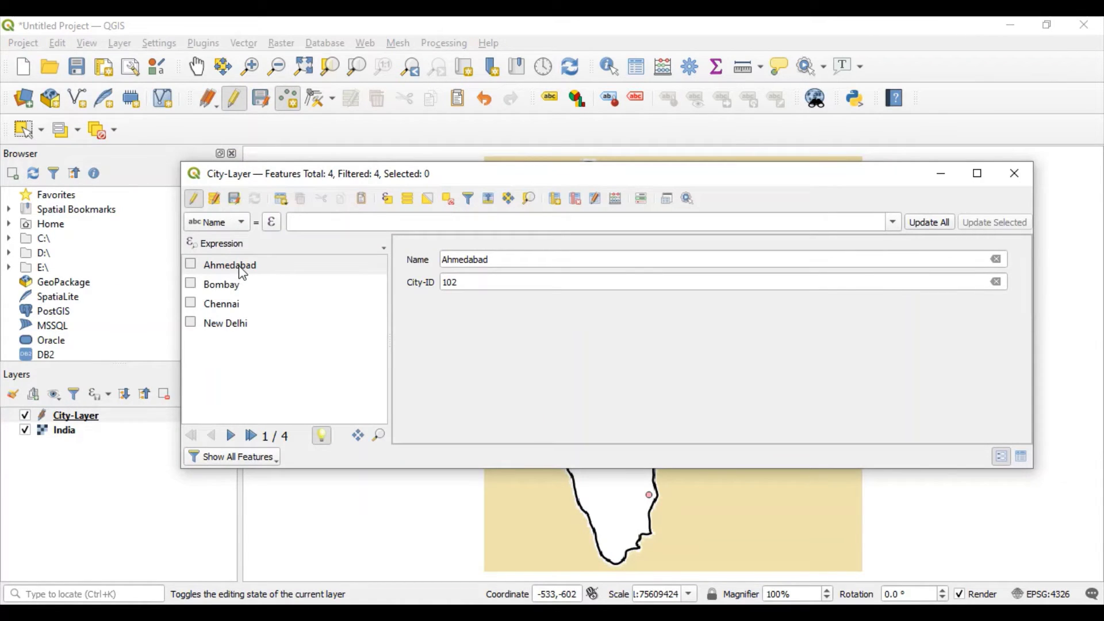
{"action": "left_click", "coordinate": [226, 286]}
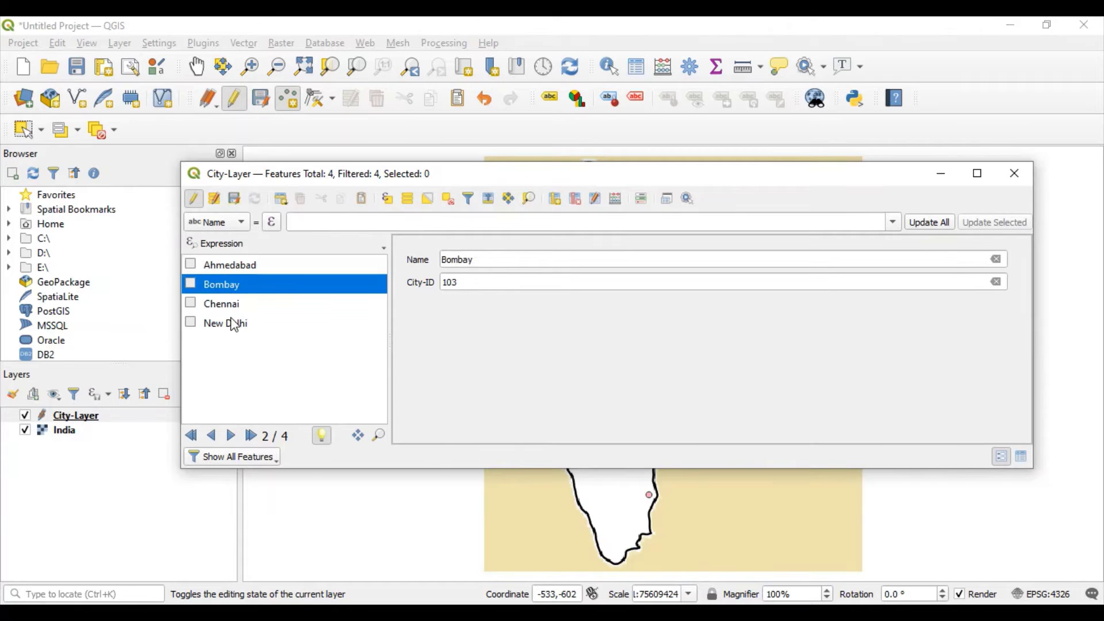
{"action": "left_click", "coordinate": [231, 310]}
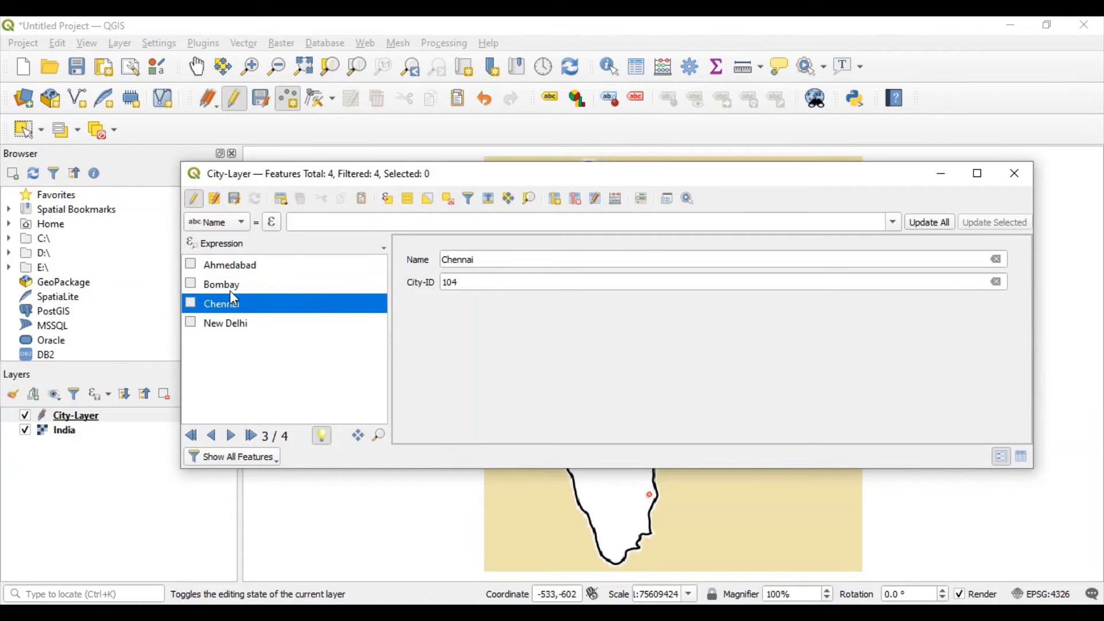
- Review the Ahmedabad record in City-Layer's attribute table and close the table
{"action": "left_click", "coordinate": [236, 265]}
{"action": "left_click", "coordinate": [1009, 173]}
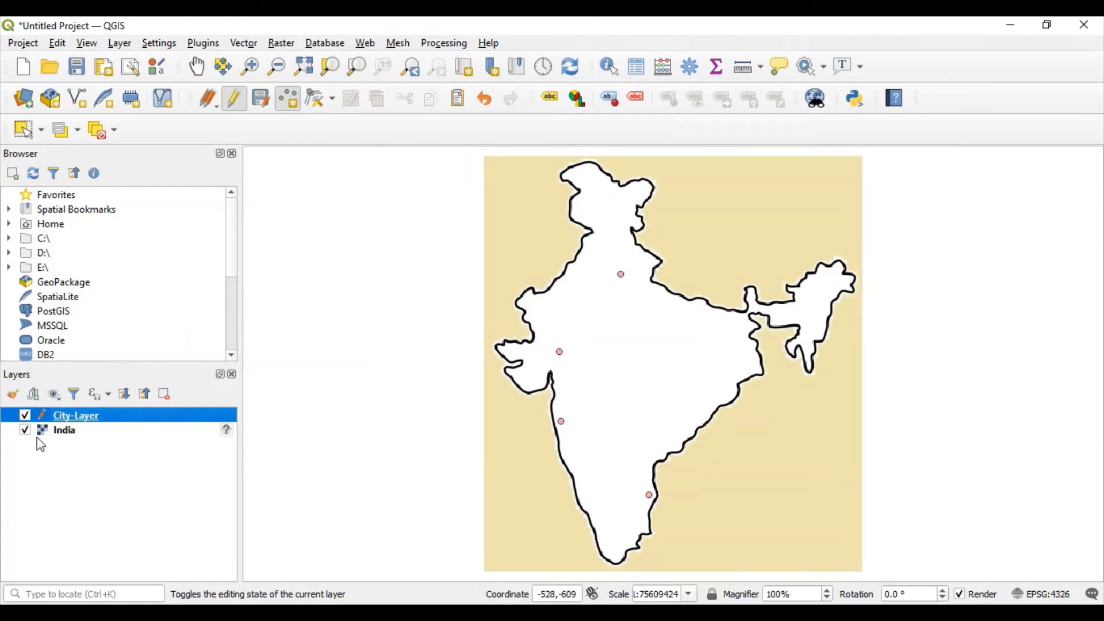
- Hide and show City-Layer and the India raster in turn to view the city points with and without the map
{"action": "left_click", "coordinate": [25, 416]}
{"action": "left_click", "coordinate": [24, 415]}
{"action": "left_click", "coordinate": [25, 431]}
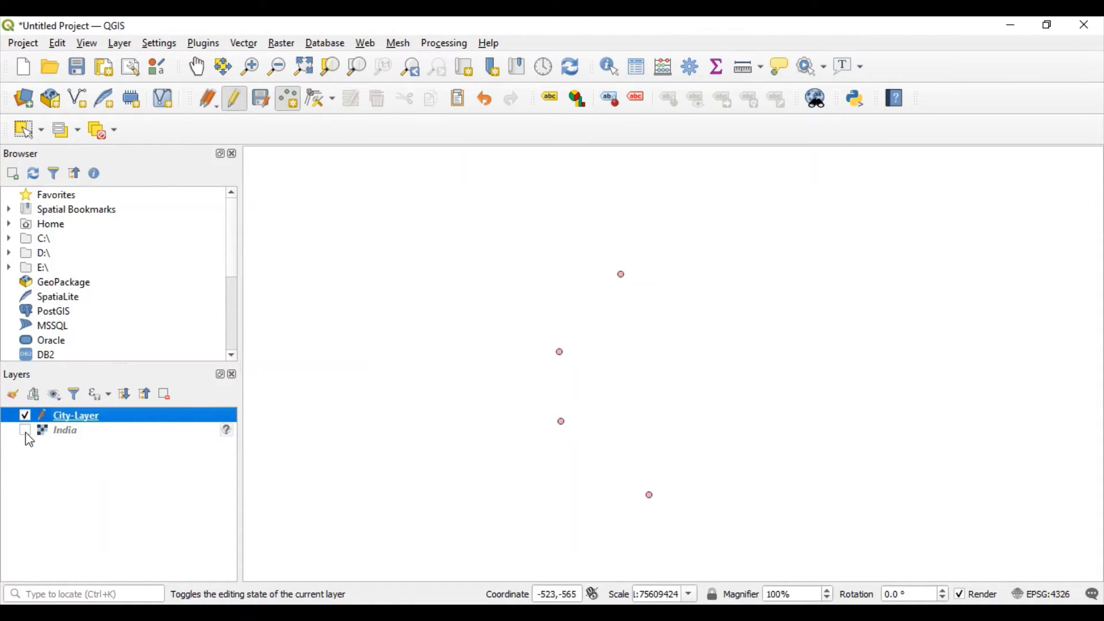
{"action": "left_click", "coordinate": [25, 431]}
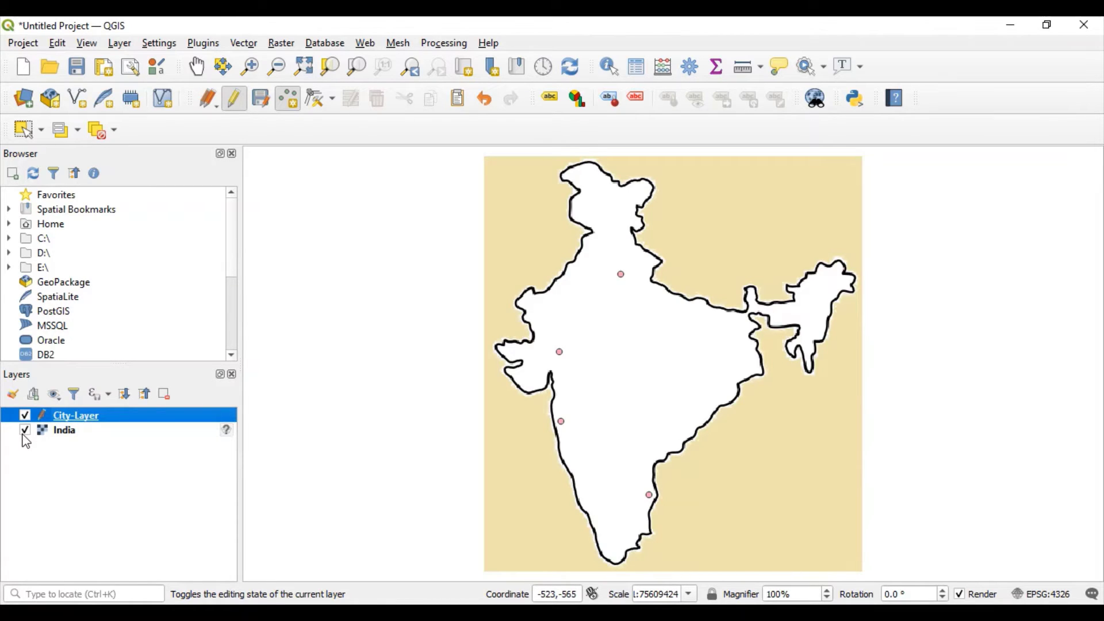
{"action": "left_click", "coordinate": [562, 422]}
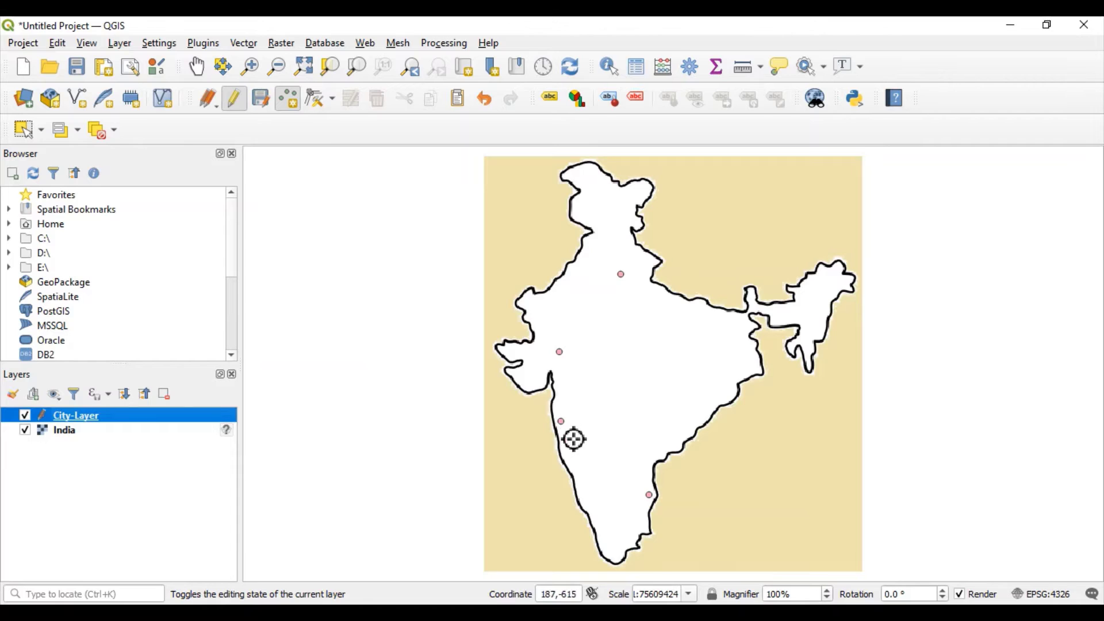
- Turn on single labels for City-Layer, using the Name field as the label value
{"action": "left_click", "coordinate": [554, 104]}
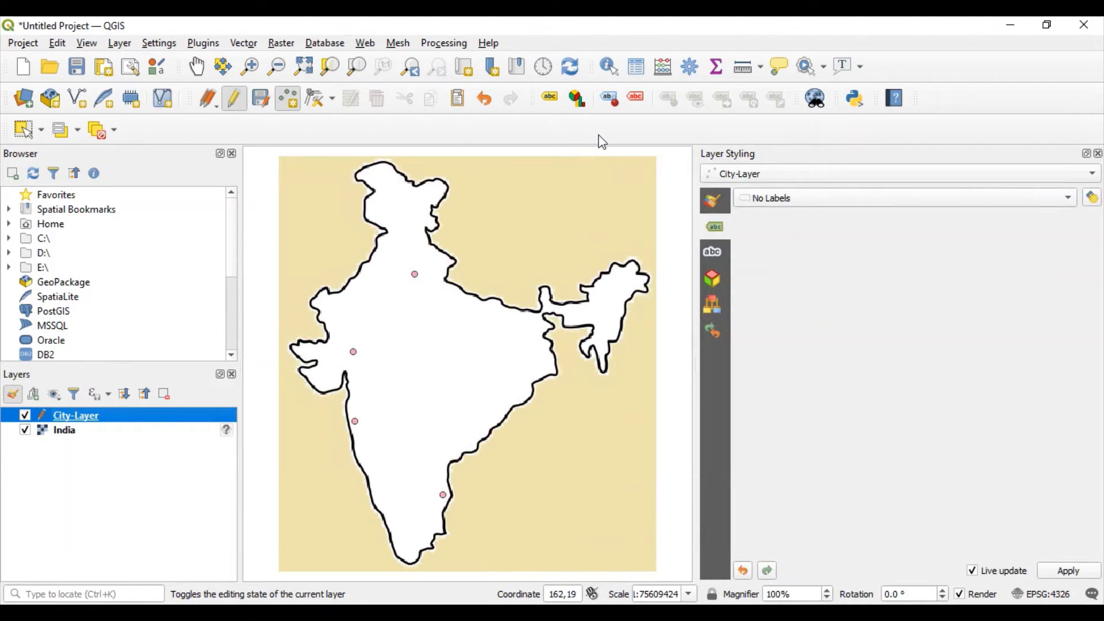
{"action": "left_click", "coordinate": [919, 198]}
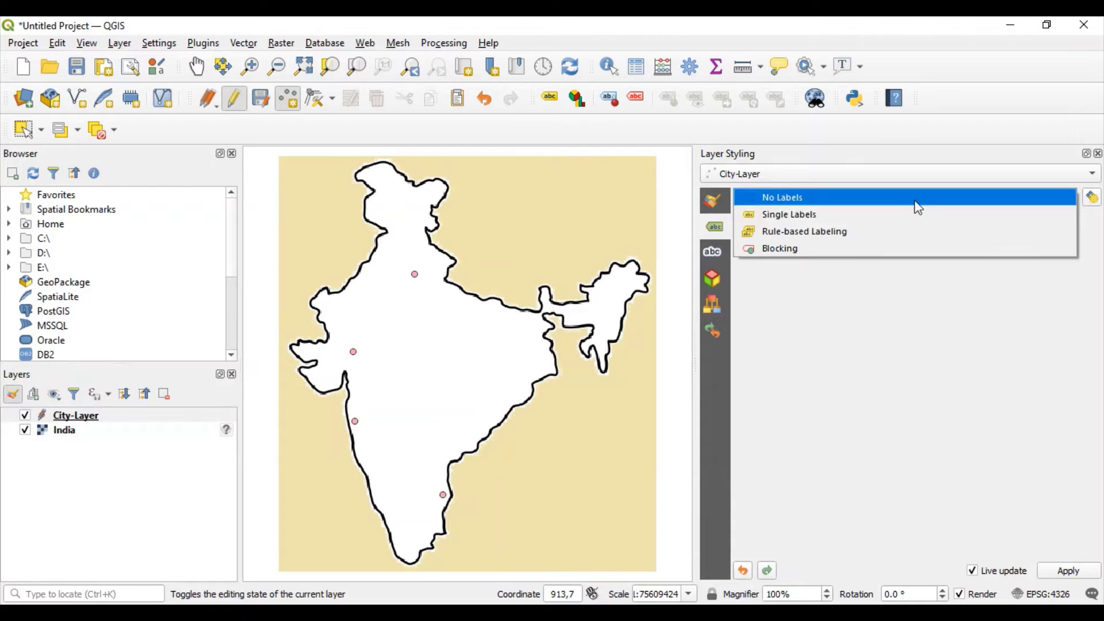
{"action": "left_click", "coordinate": [876, 218]}
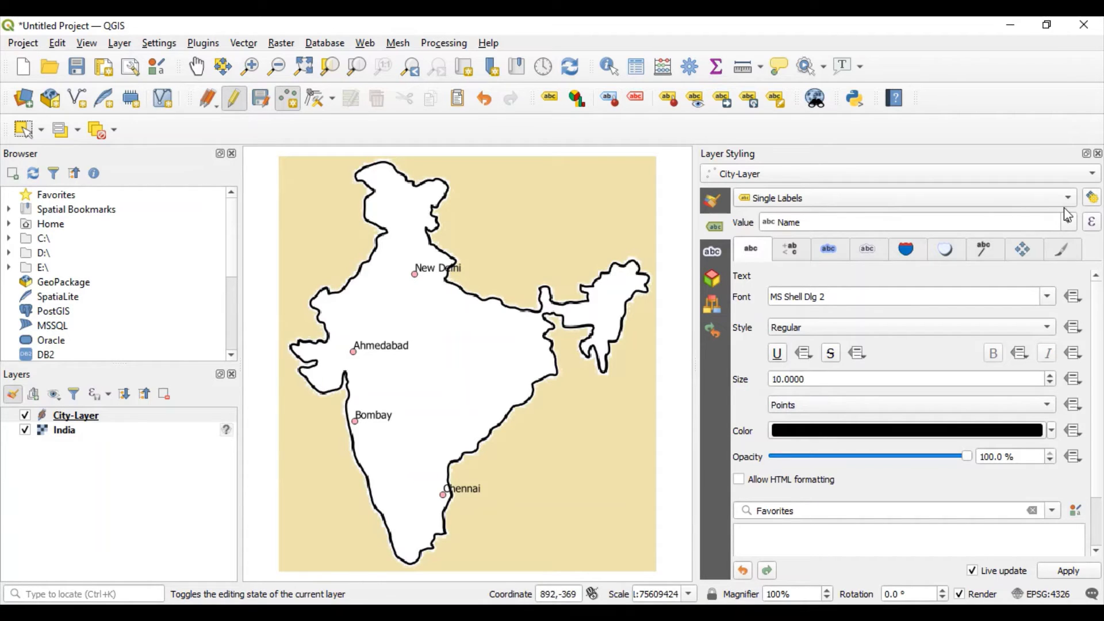
{"action": "left_click", "coordinate": [1098, 153]}
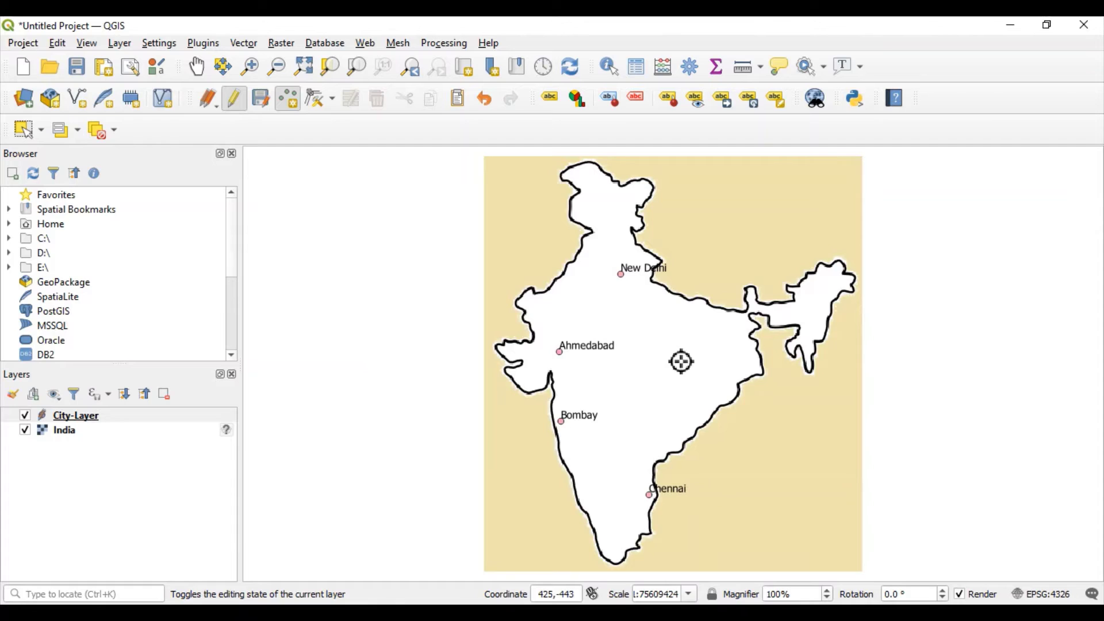
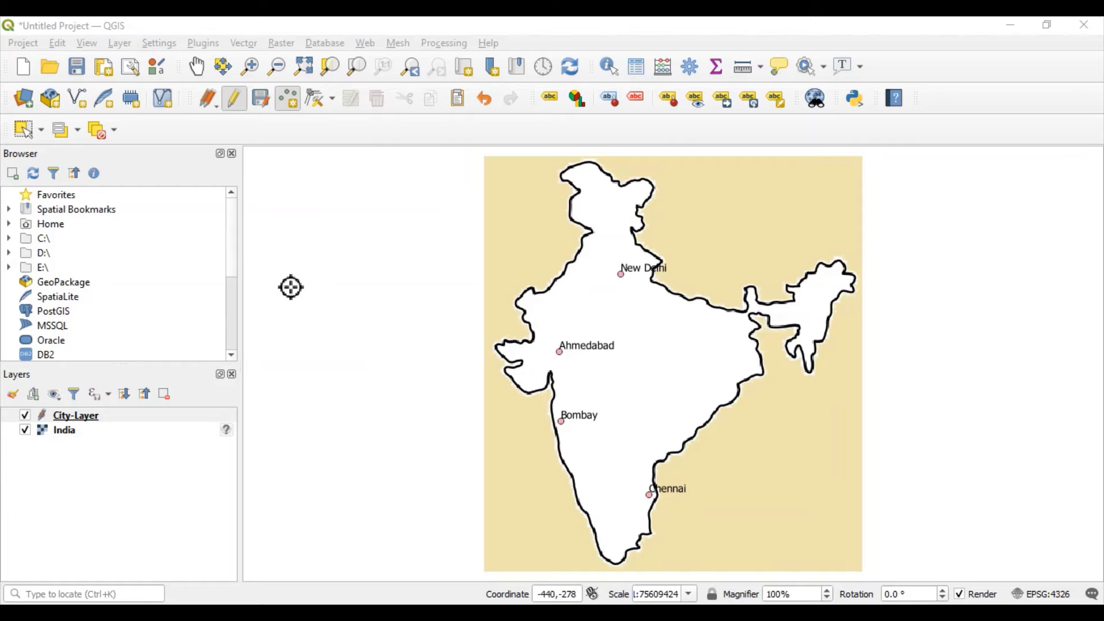
- Begin a new shapefile layer with its file set to Highways.shp in the QGIS-Data\GIS Data folder on drive E
{"action": "left_click", "coordinate": [121, 45]}
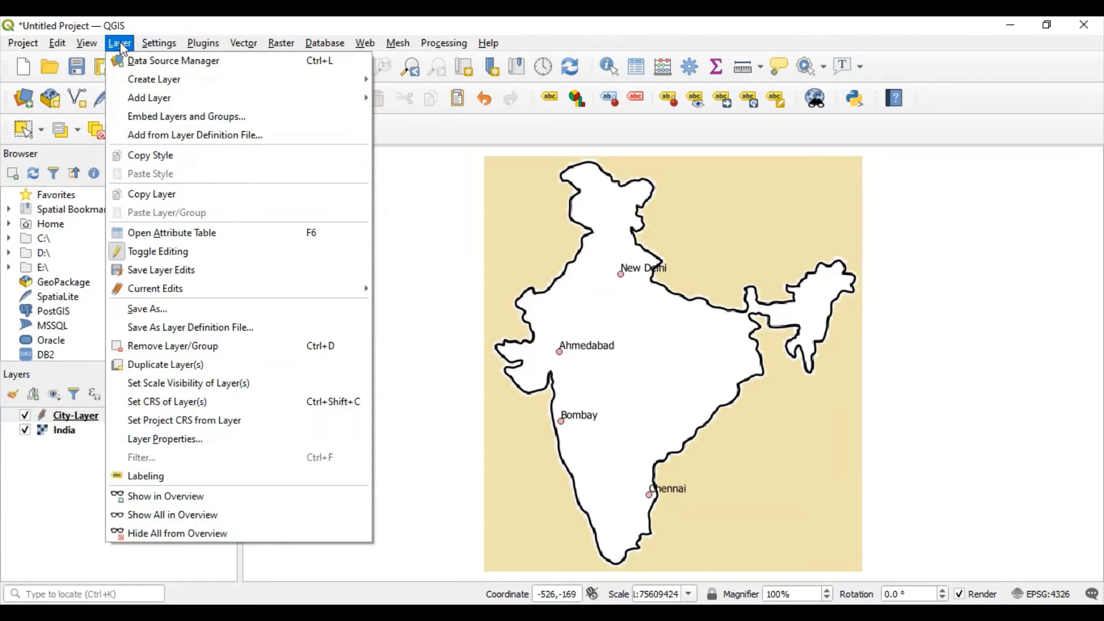
{"action": "mouse_move", "coordinate": [174, 80]}
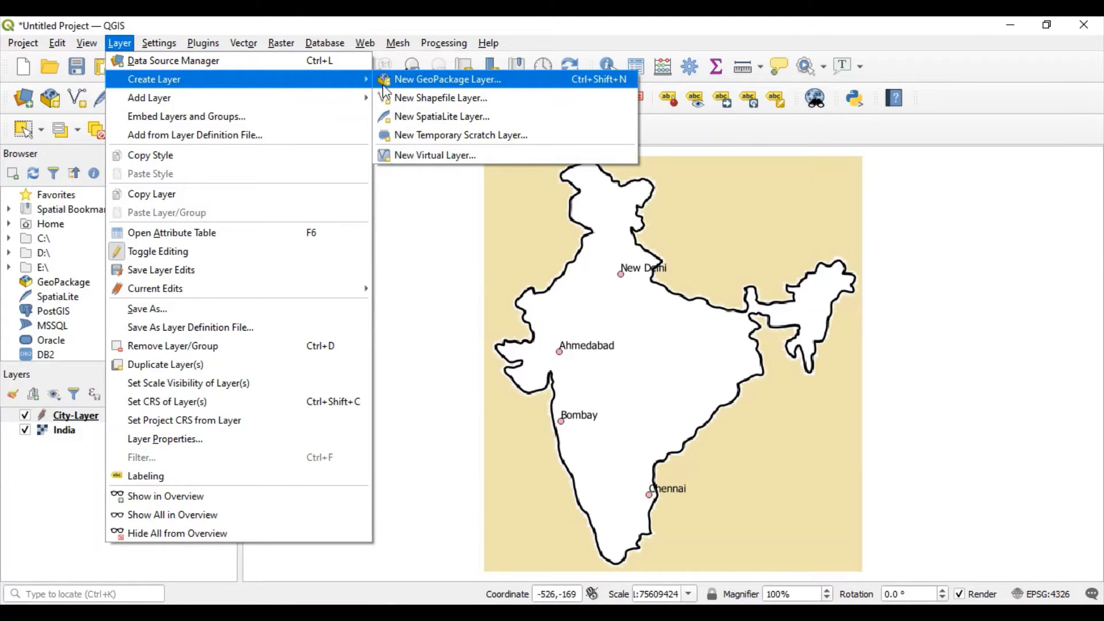
{"action": "left_click", "coordinate": [418, 100]}
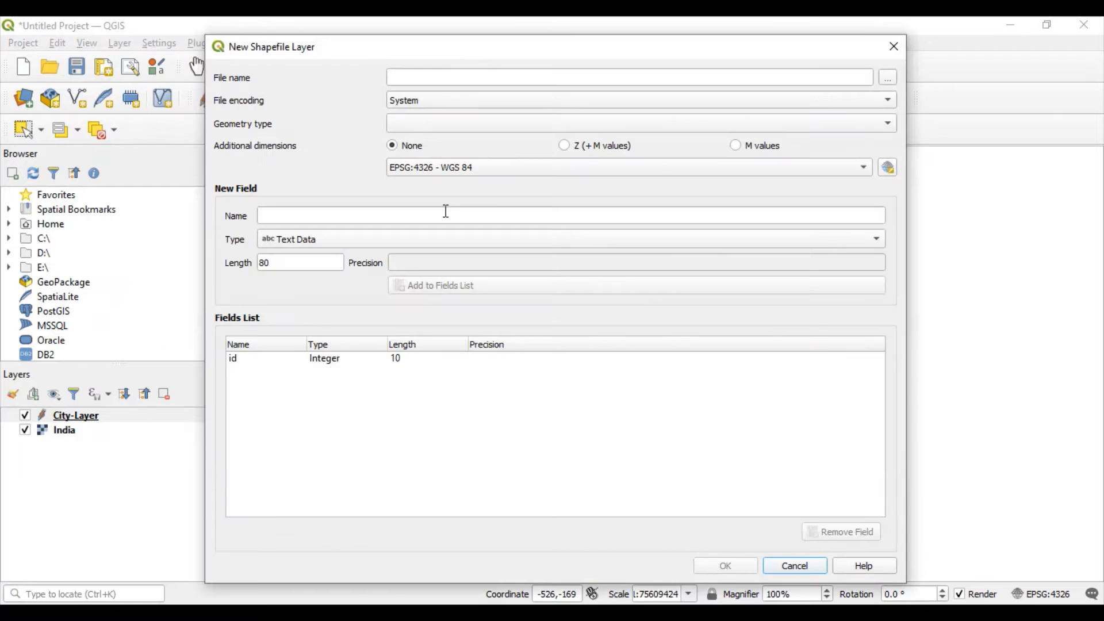
{"action": "left_click", "coordinate": [441, 78]}
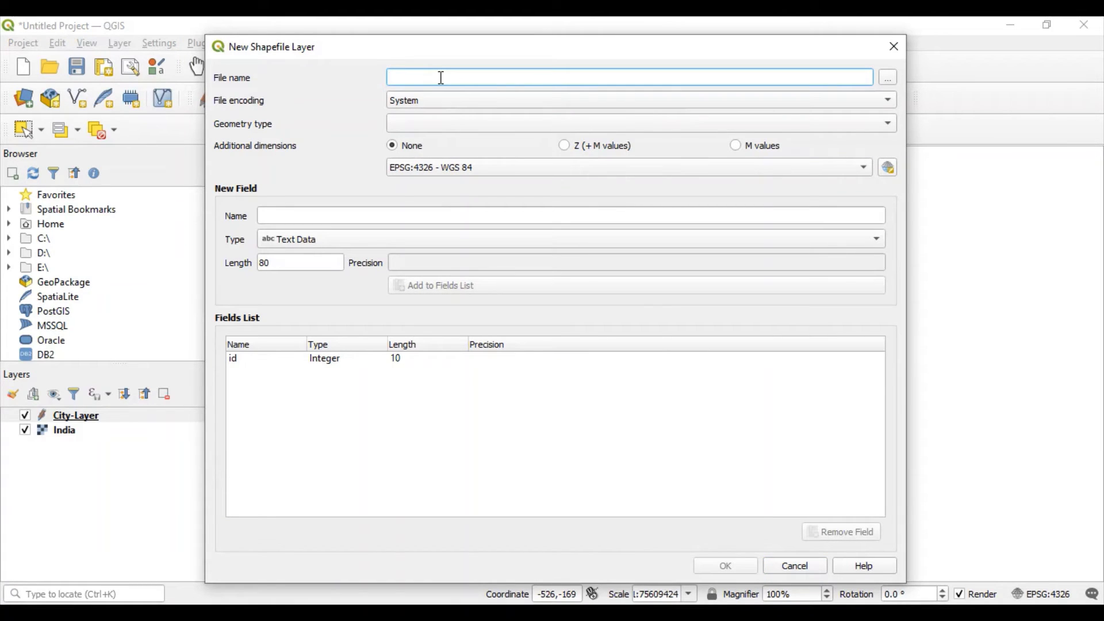
{"action": "type", "text": "Highways"}
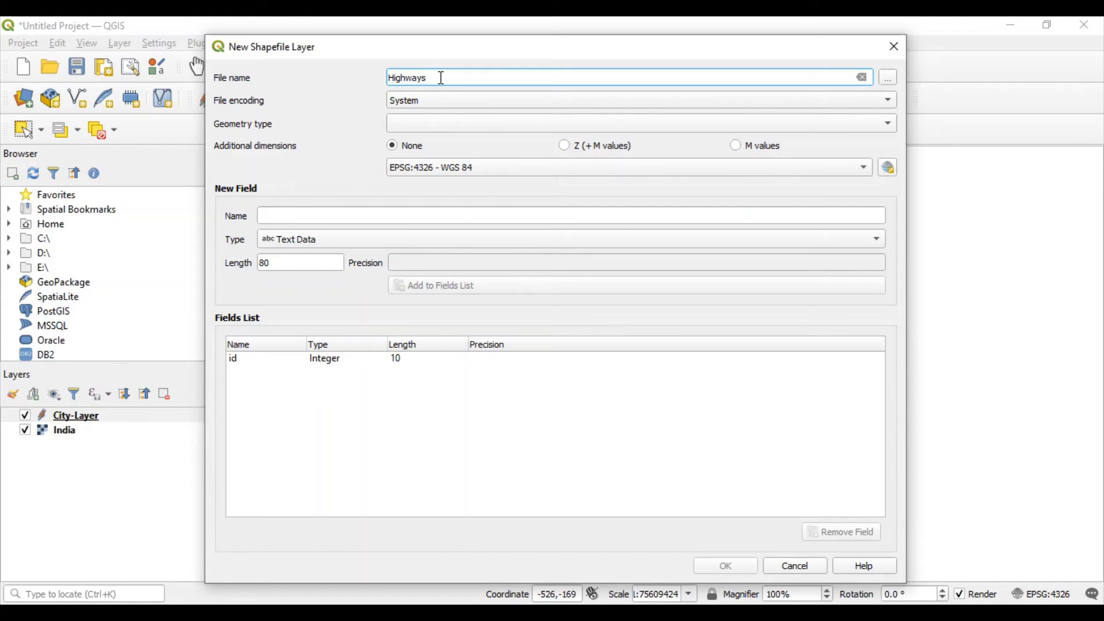
{"action": "left_click", "coordinate": [895, 78]}
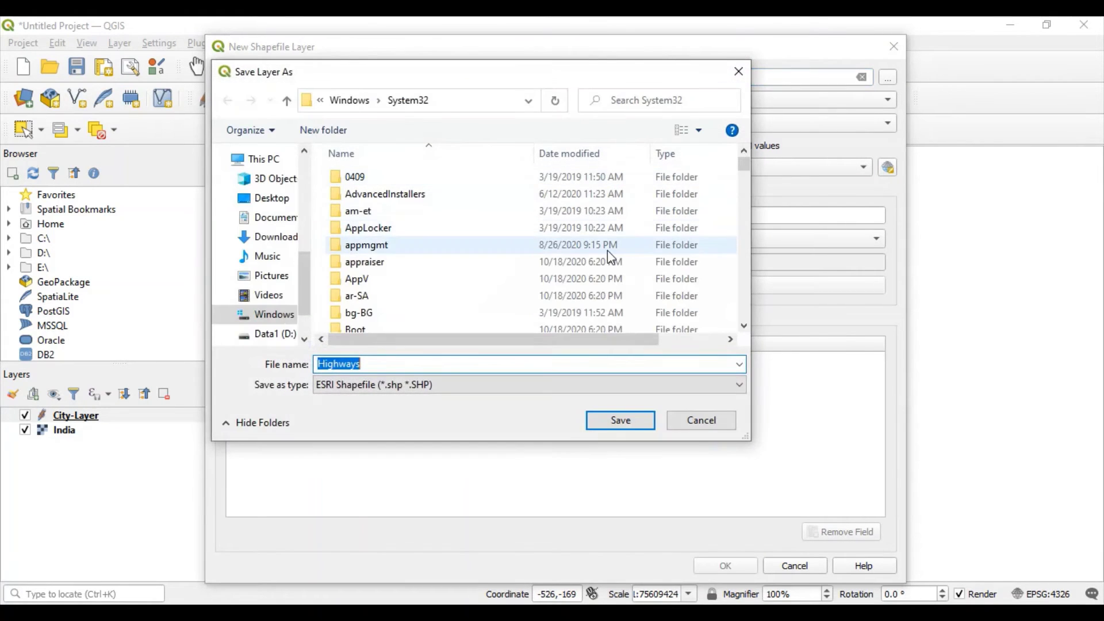
{"action": "scroll", "coordinate": [286, 320], "scroll_direction": "down", "scroll_amount": 2}
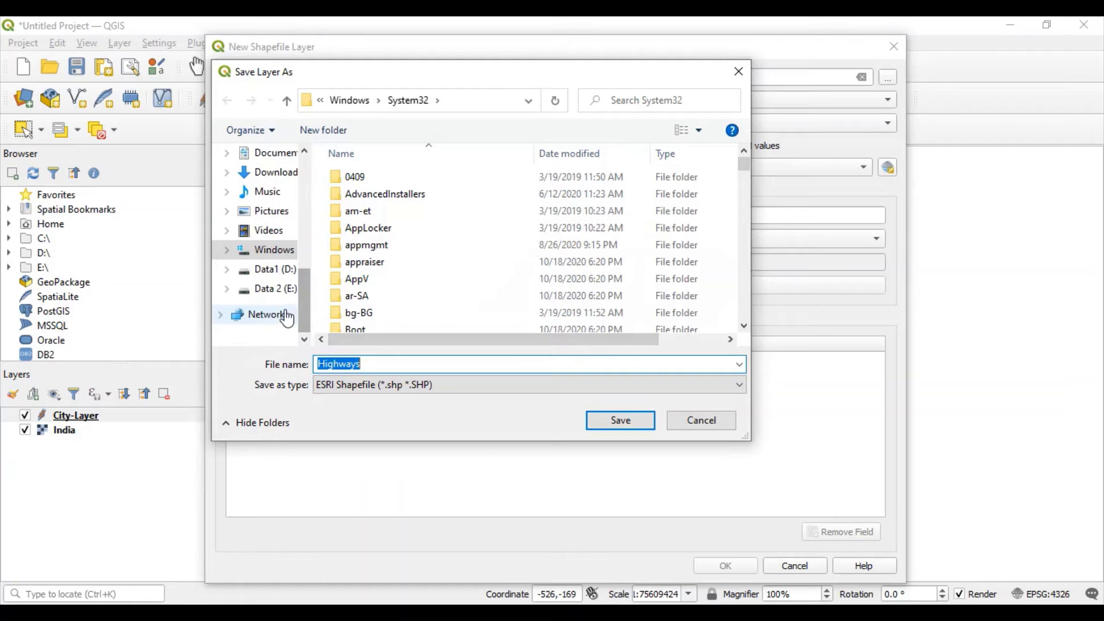
{"action": "left_click", "coordinate": [276, 290]}
{"action": "double_click", "coordinate": [367, 228]}
{"action": "double_click", "coordinate": [464, 214]}
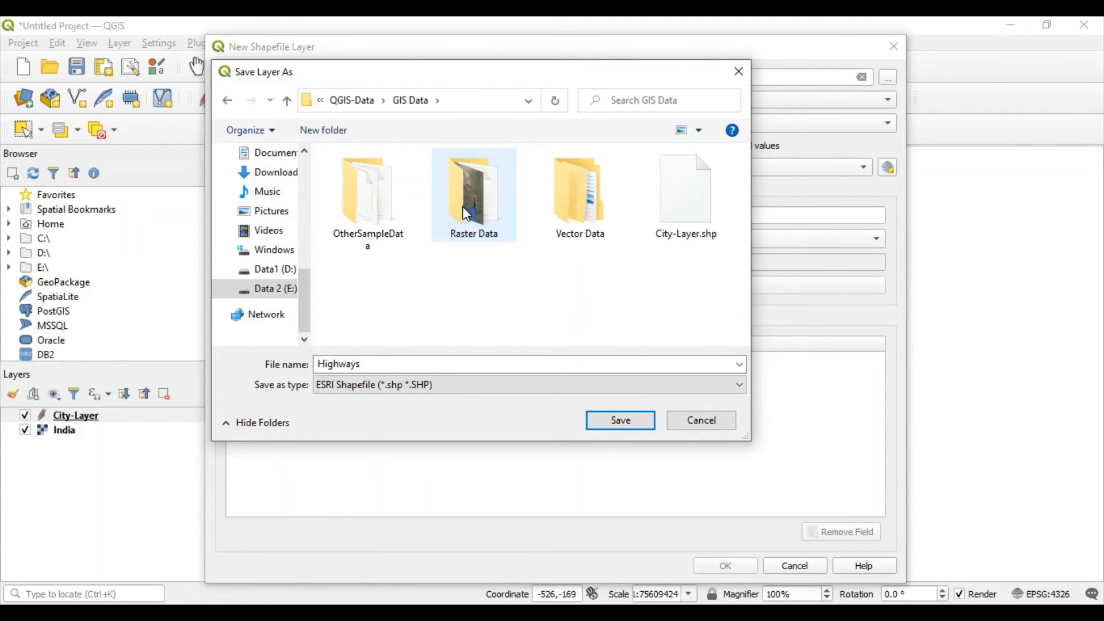
{"action": "left_click", "coordinate": [398, 362]}
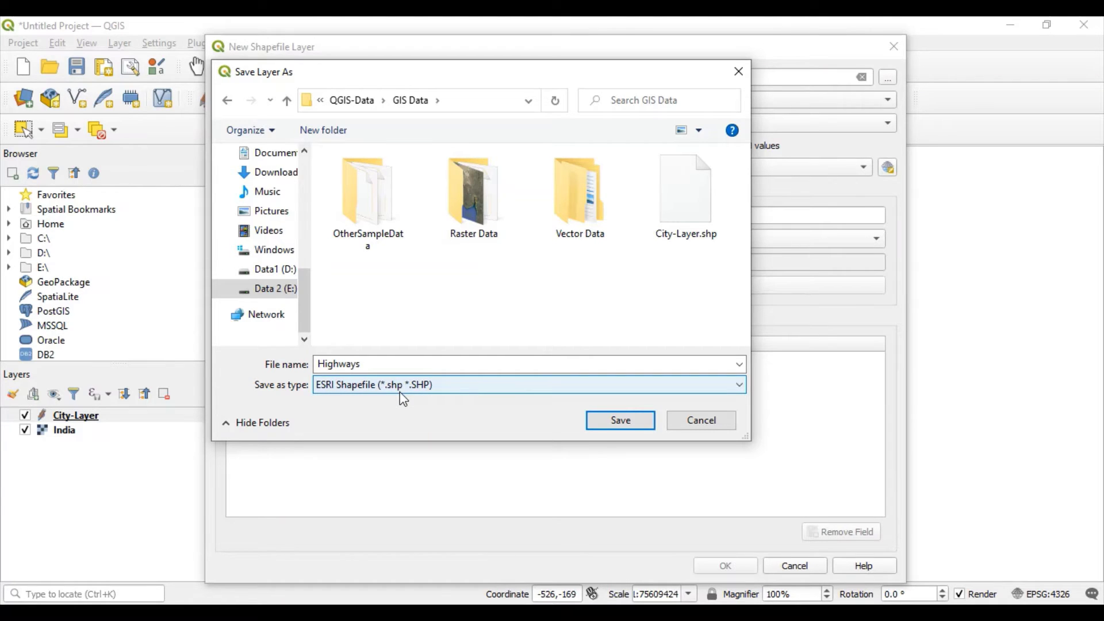
{"action": "left_click", "coordinate": [620, 421]}
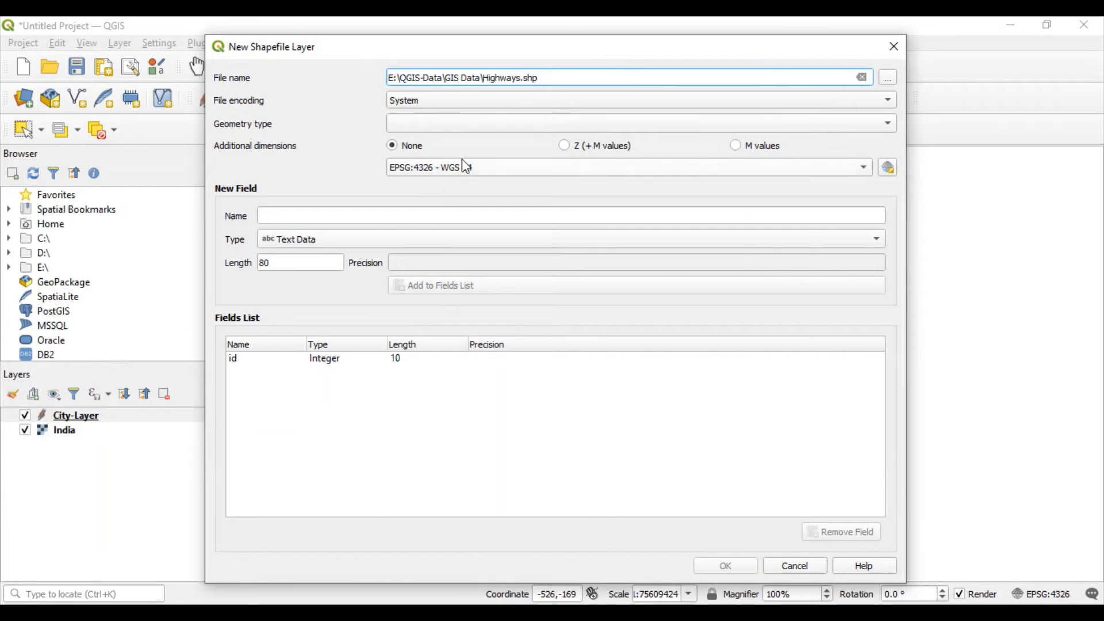
- Set the new layer's geometry type to Line and add a text field called Name with length 50
{"action": "left_click", "coordinate": [473, 124]}
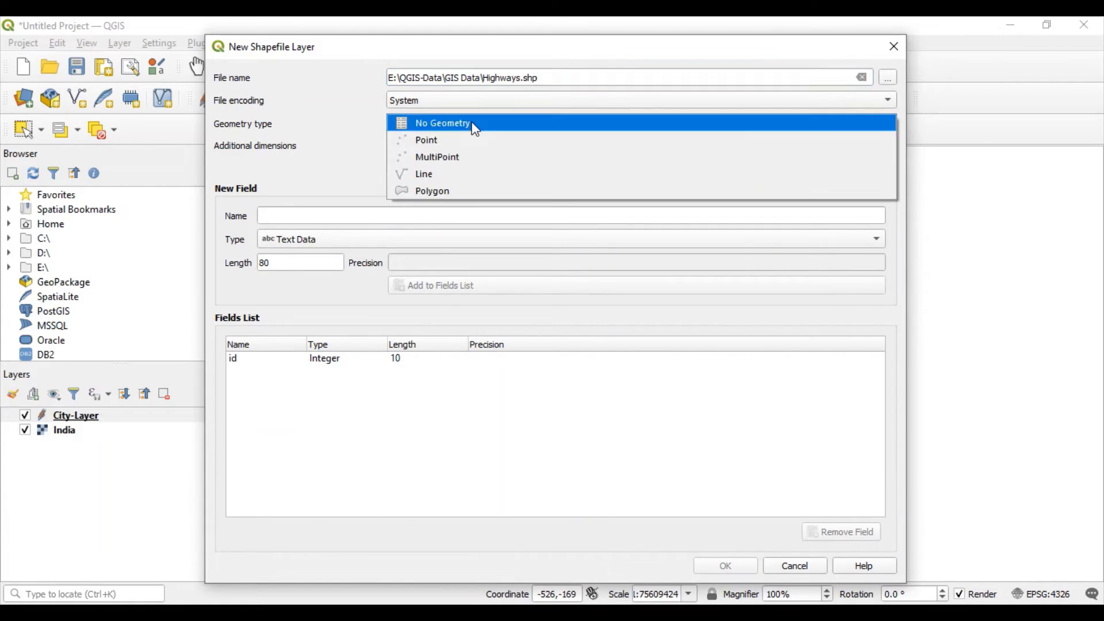
{"action": "left_click", "coordinate": [440, 180]}
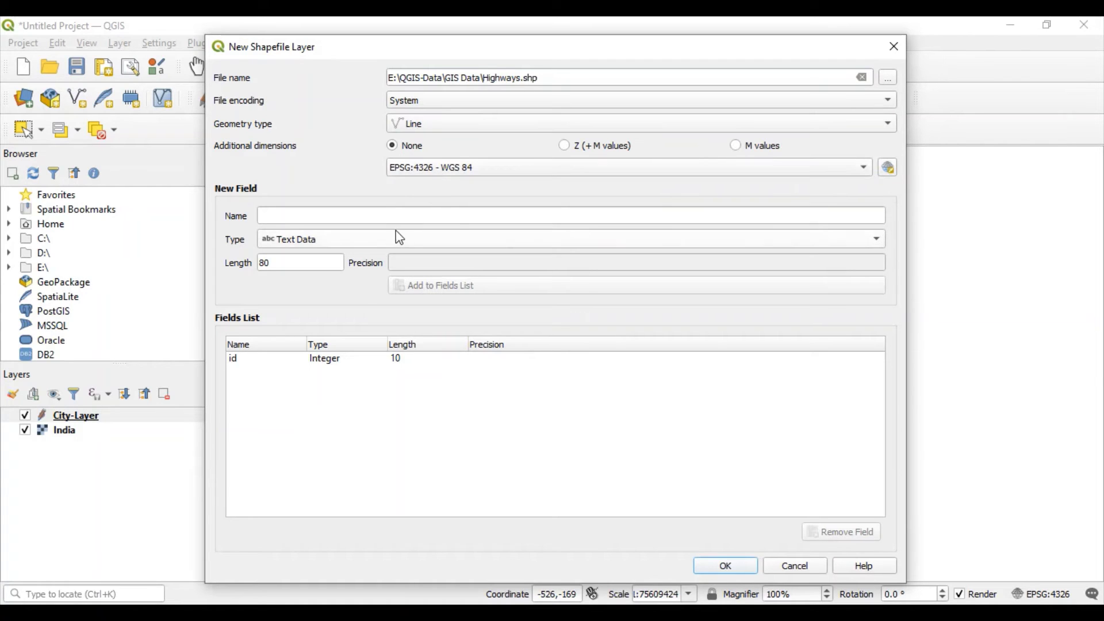
{"action": "left_click", "coordinate": [454, 218]}
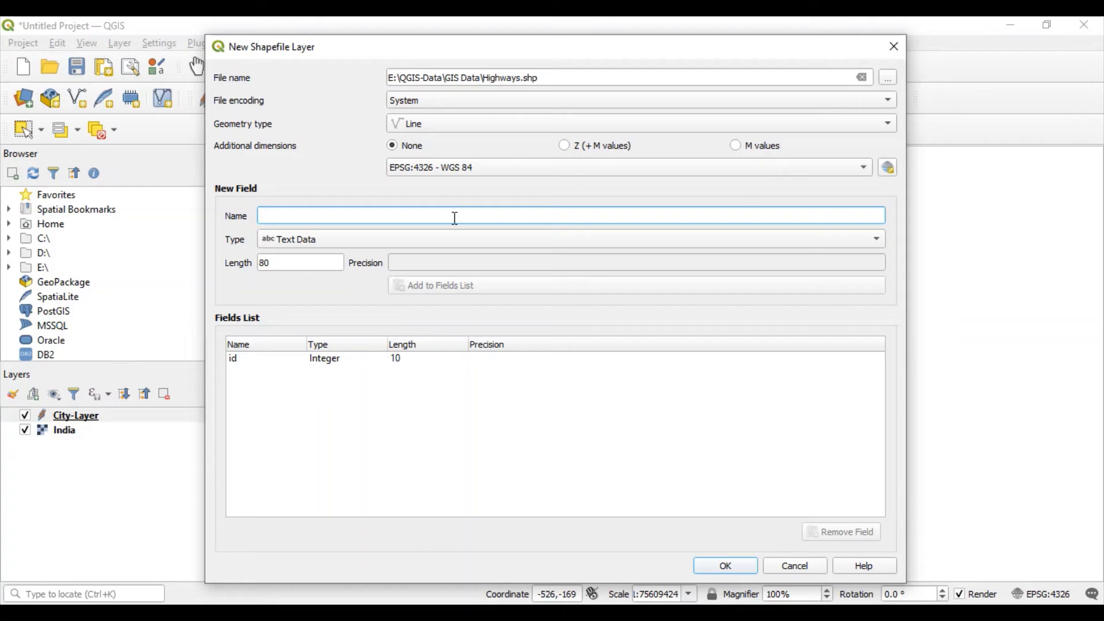
{"action": "type", "text": "N"}
{"action": "key", "text": "BackSpace"}
{"action": "type", "text": "Name"}
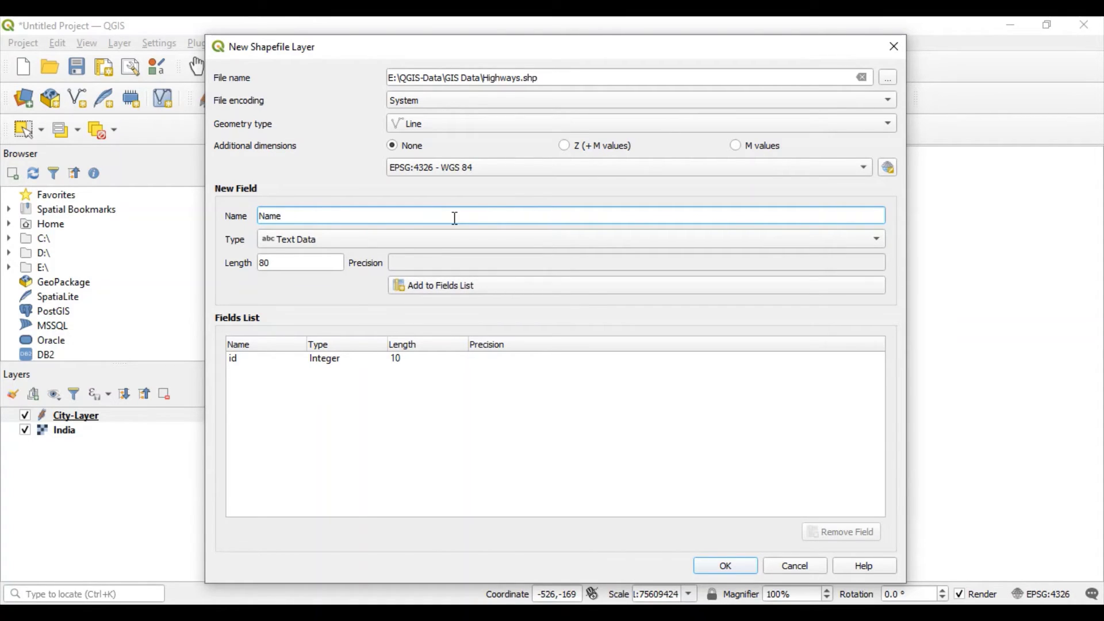
{"action": "left_click", "coordinate": [275, 262]}
{"action": "left_click_drag", "start_coordinate": [275, 262], "coordinate": [244, 269]}
{"action": "type", "text": "50"}
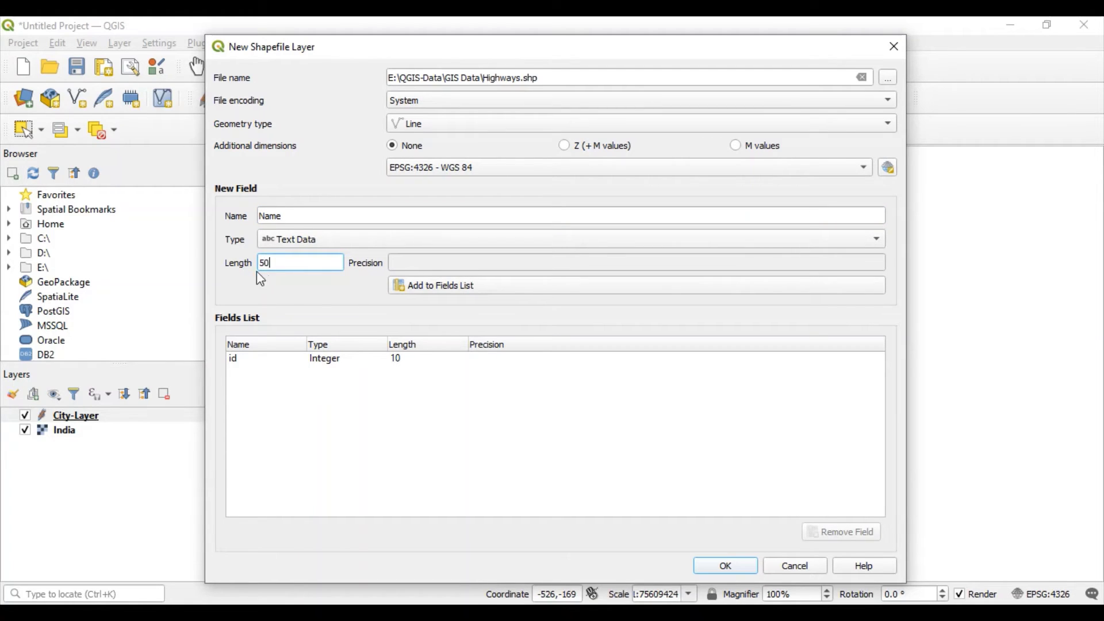
{"action": "left_click", "coordinate": [483, 287]}
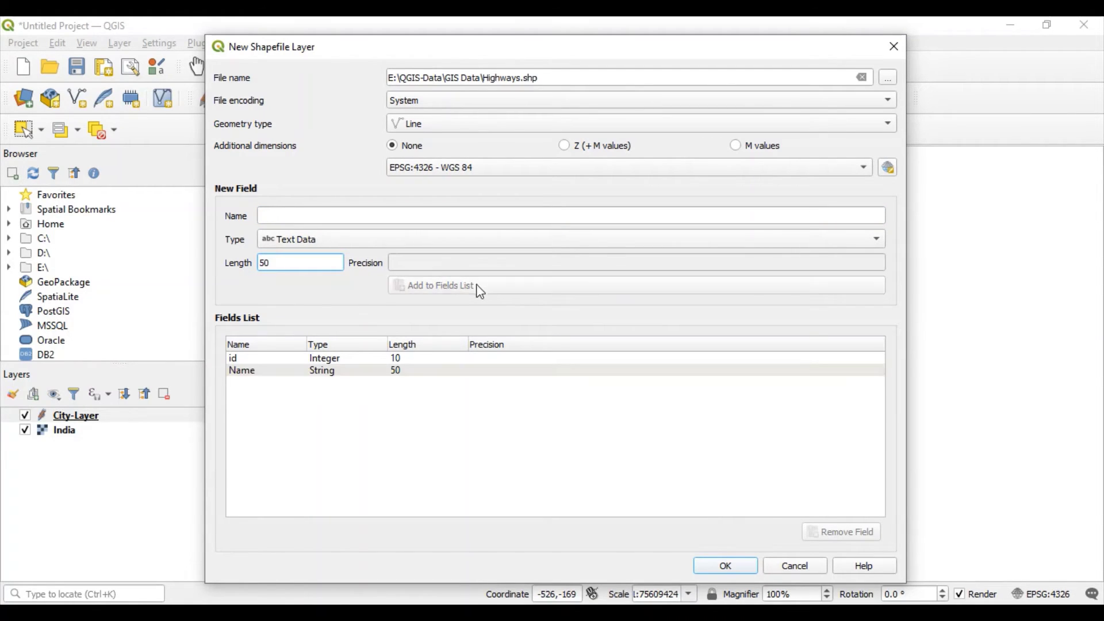
- Replace the default id field with a text field called NH-ID of length 10 and create the Highways layer
{"action": "left_click", "coordinate": [248, 360]}
{"action": "left_click", "coordinate": [828, 537]}
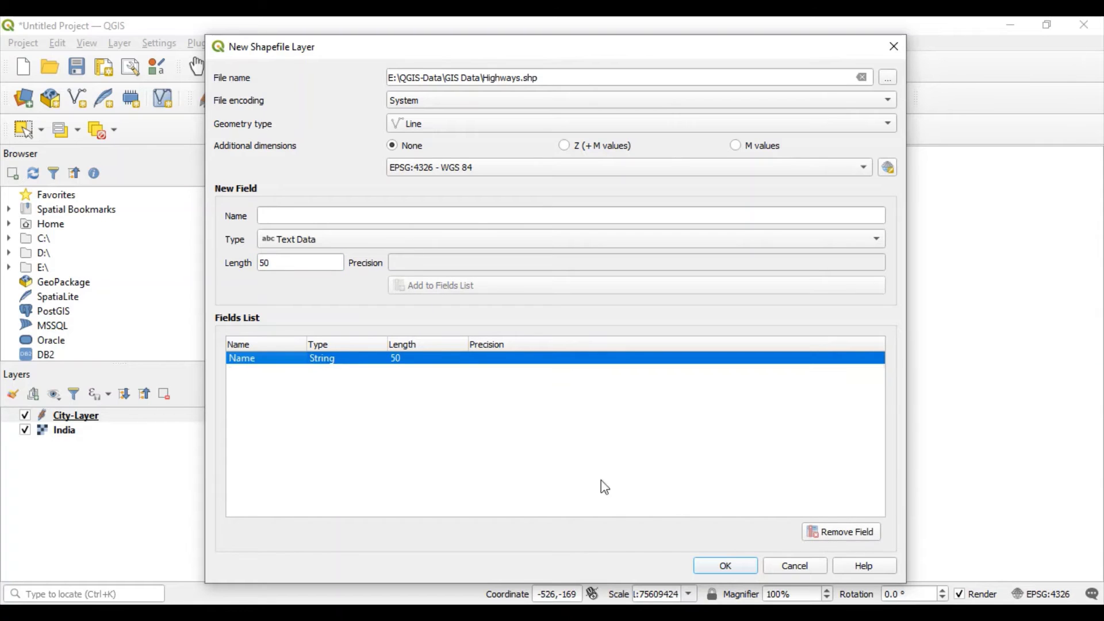
{"action": "left_click", "coordinate": [295, 218]}
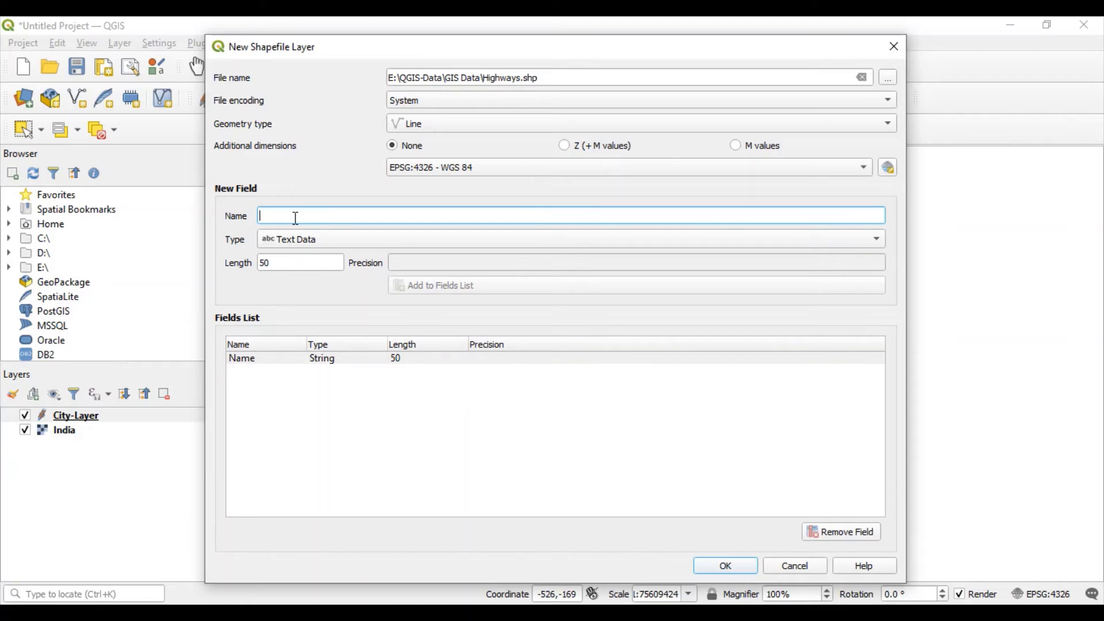
{"action": "type", "text": "N"}
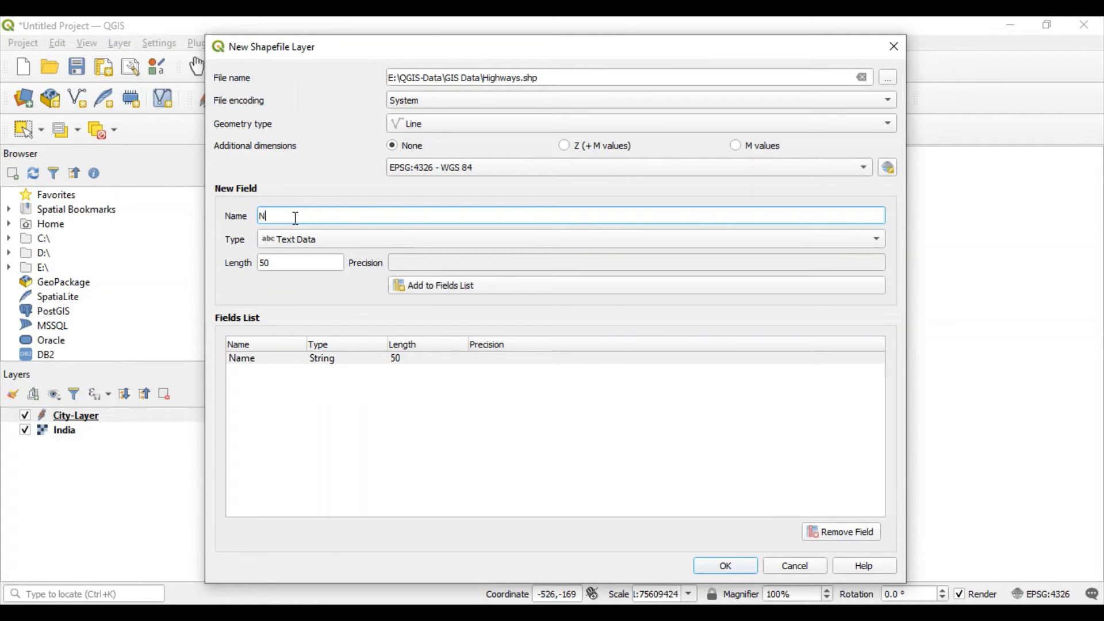
{"action": "type", "text": "H-ID"}
{"action": "left_click_drag", "start_coordinate": [310, 259], "coordinate": [261, 260]}
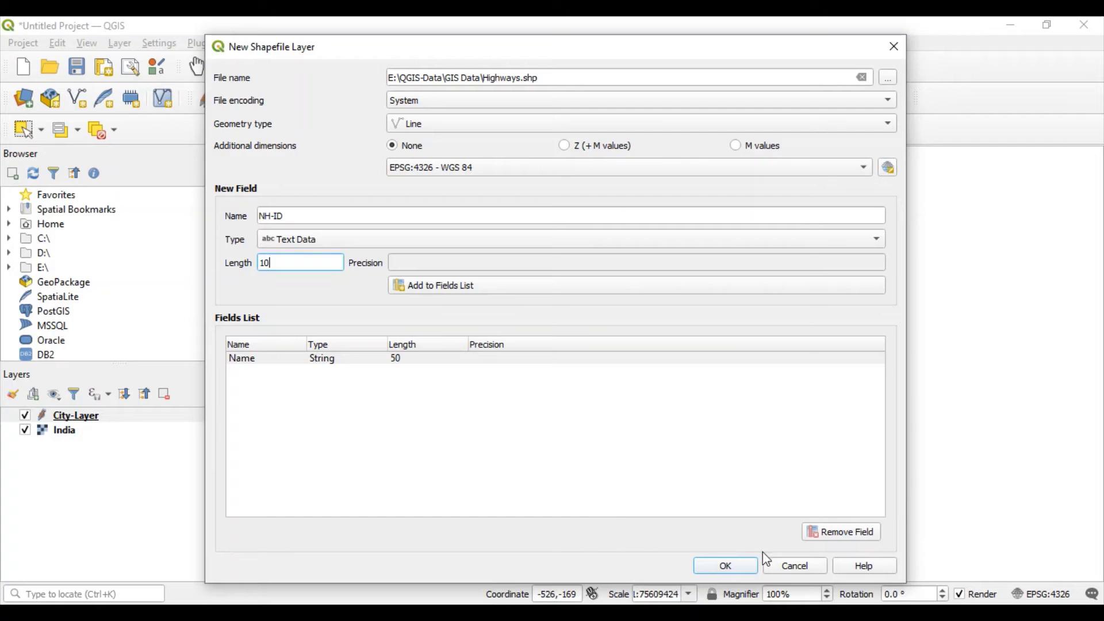
{"action": "left_click", "coordinate": [441, 287]}
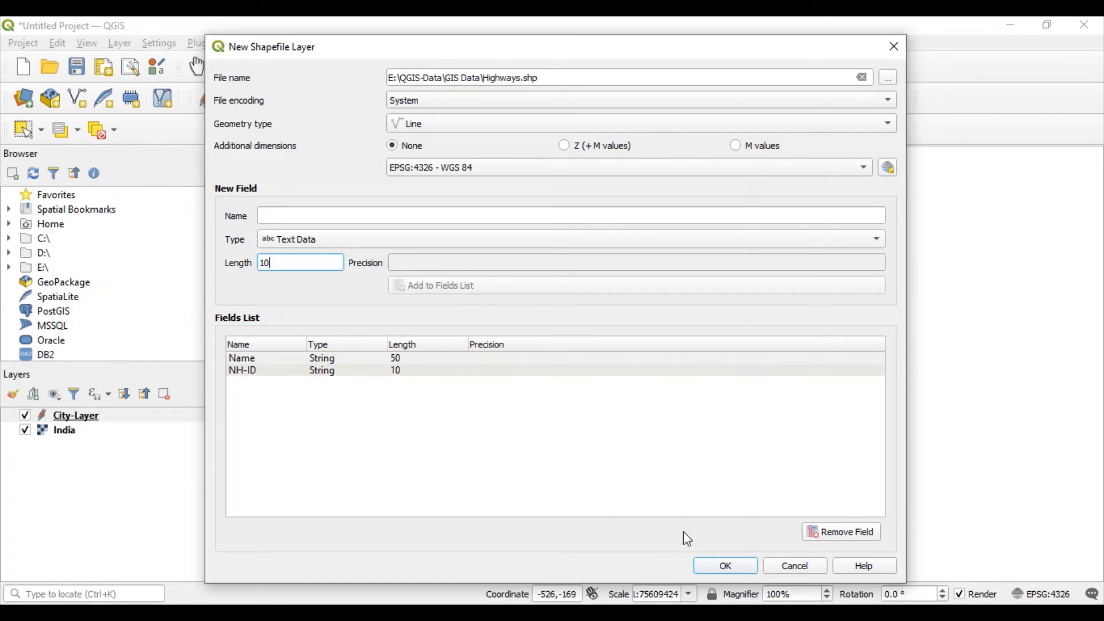
{"action": "left_click", "coordinate": [725, 568]}
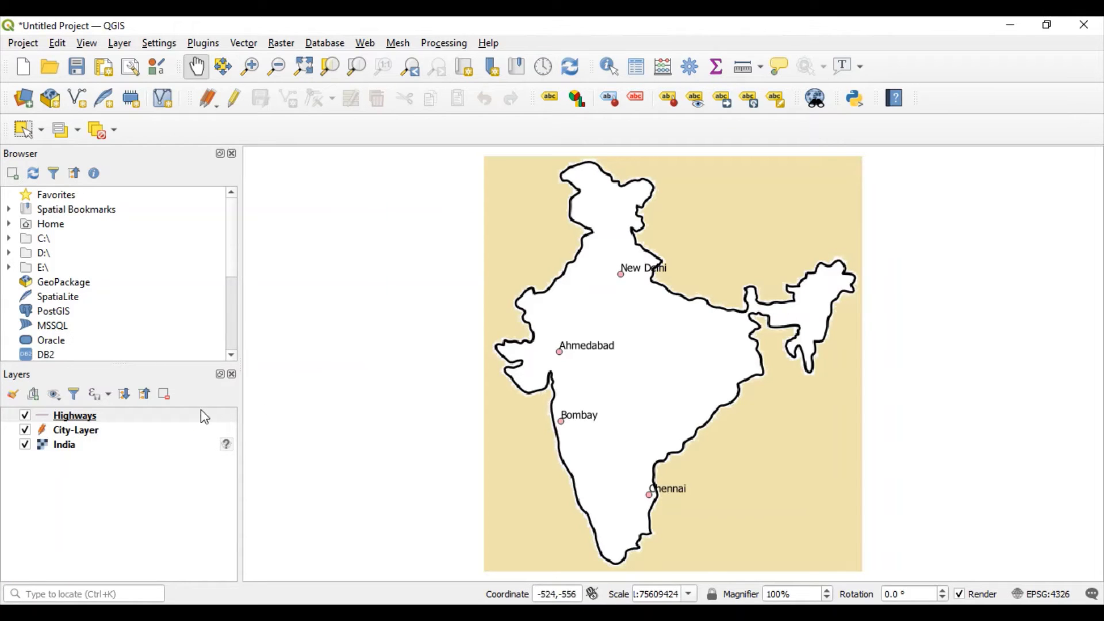
- Make the Highways layer editable and digitize a line feature from New Delhi toward Ahmedabad
{"action": "left_click", "coordinate": [103, 421]}
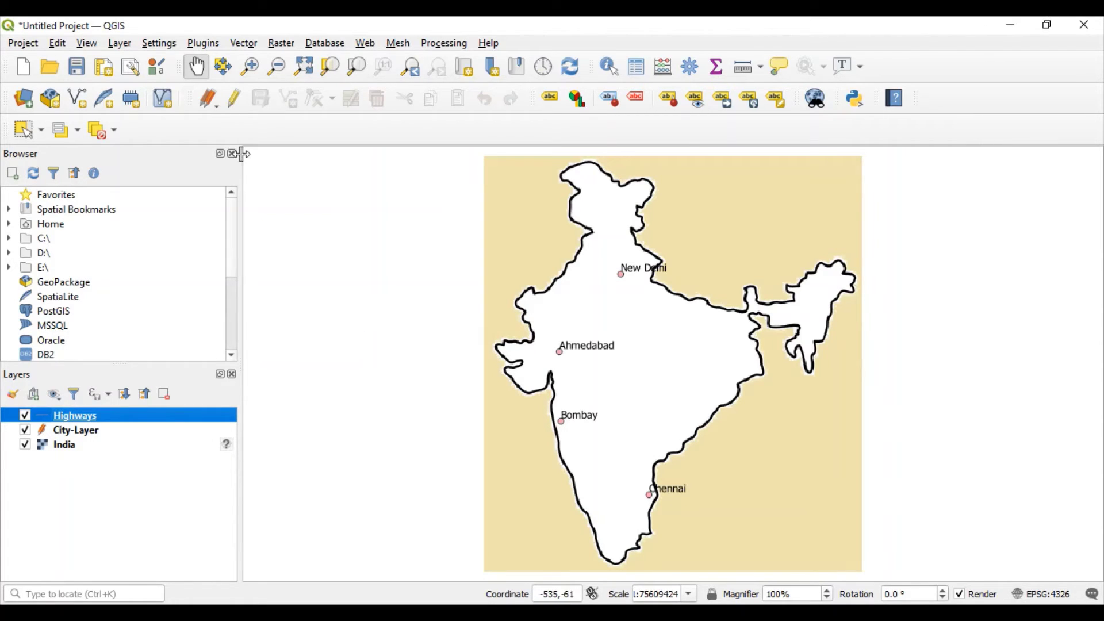
{"action": "left_click", "coordinate": [236, 109]}
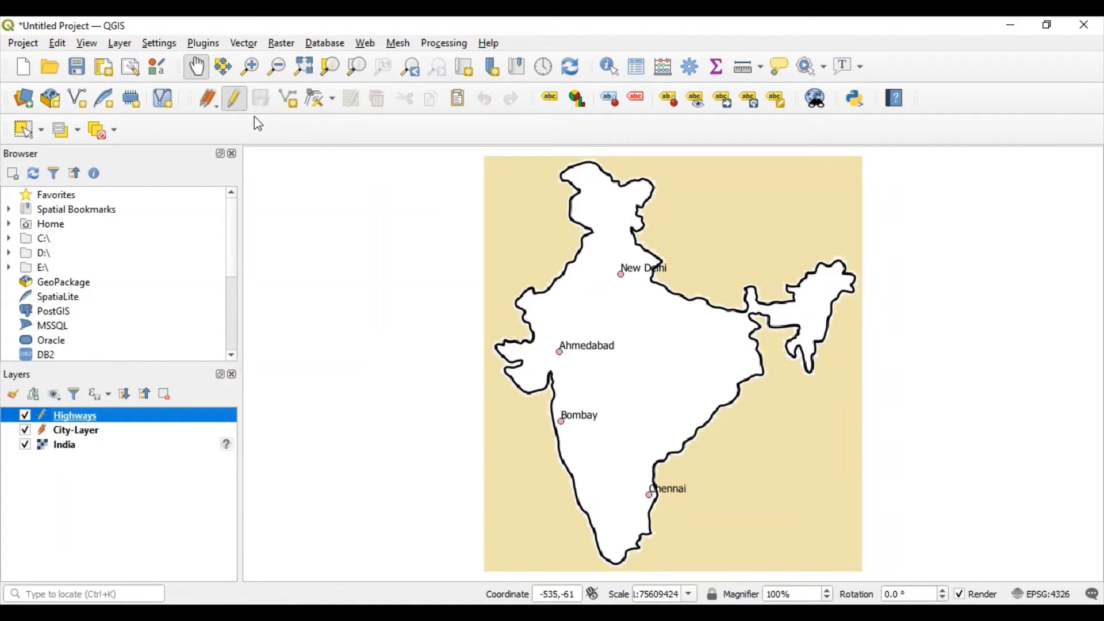
{"action": "left_click", "coordinate": [290, 106]}
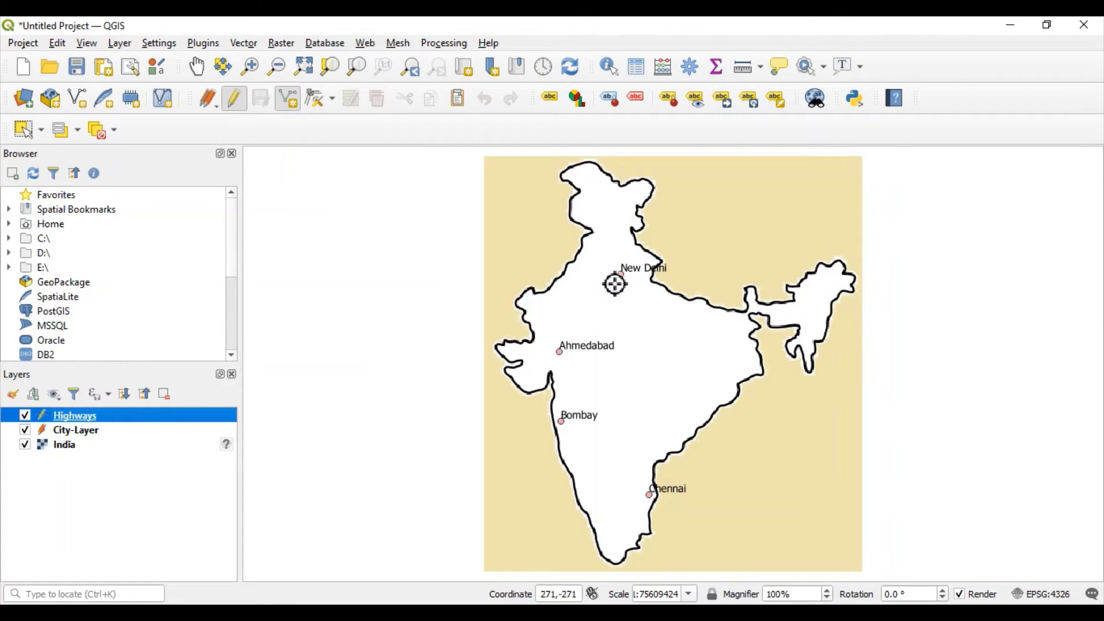
{"action": "left_click", "coordinate": [623, 277]}
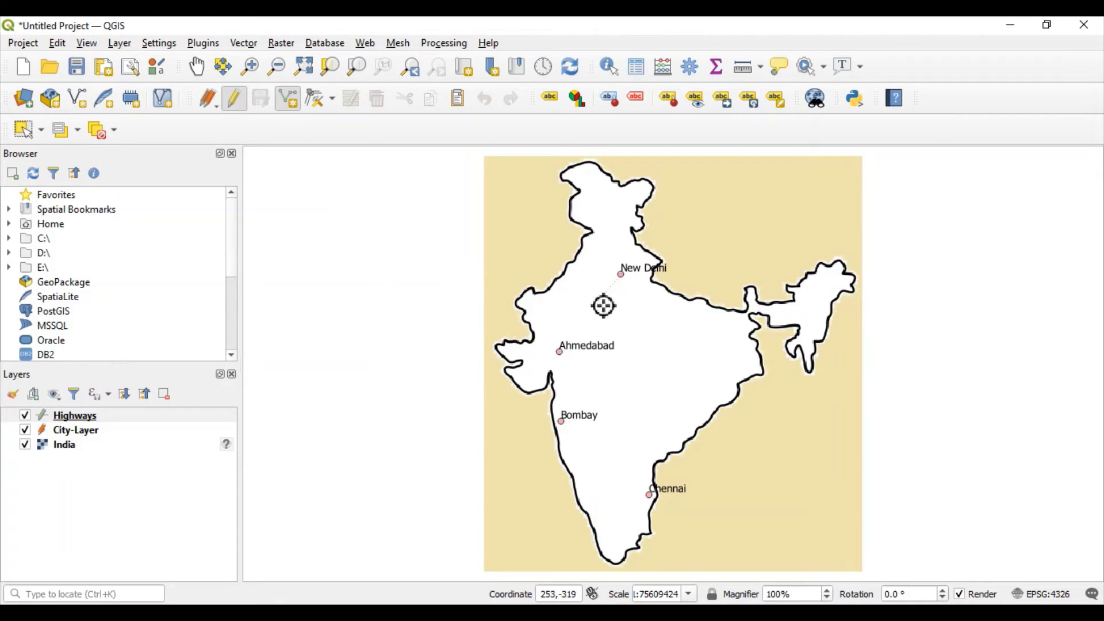
{"action": "right_click", "coordinate": [564, 357]}
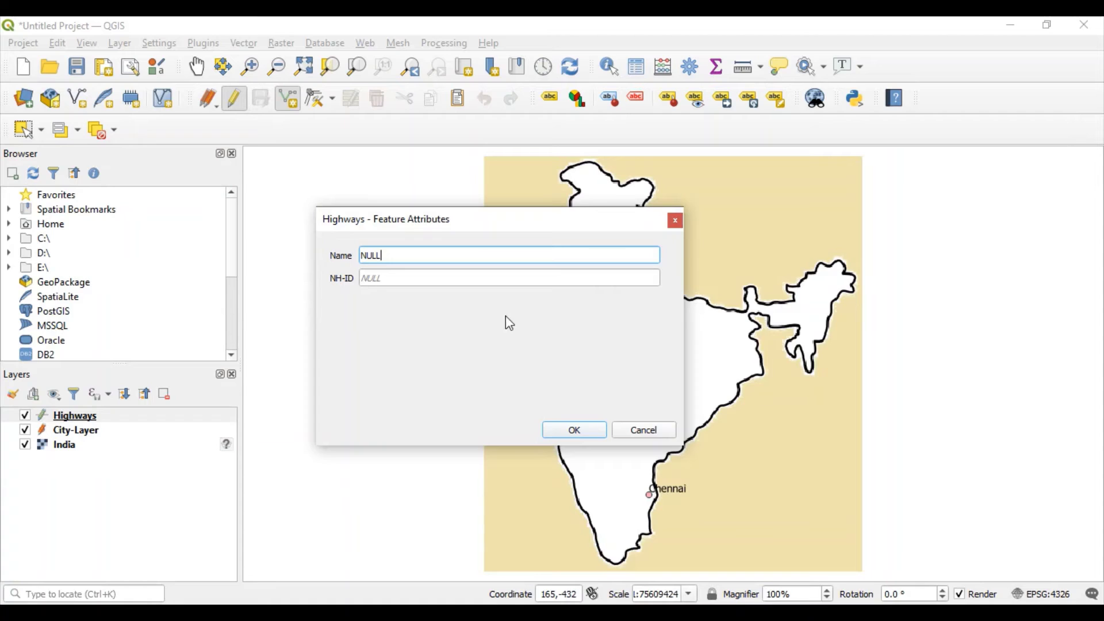
- Give the new highway line the Name NewDelhi-Ahmedabad and the NH-ID NH101
{"action": "key", "text": "BackSpace"}
{"action": "key", "text": "BackSpace"}
{"action": "key", "text": "BackSpace"}
{"action": "key", "text": "BackSpace"}
{"action": "type", "text": "NewDelhi-Ahmedabad"}
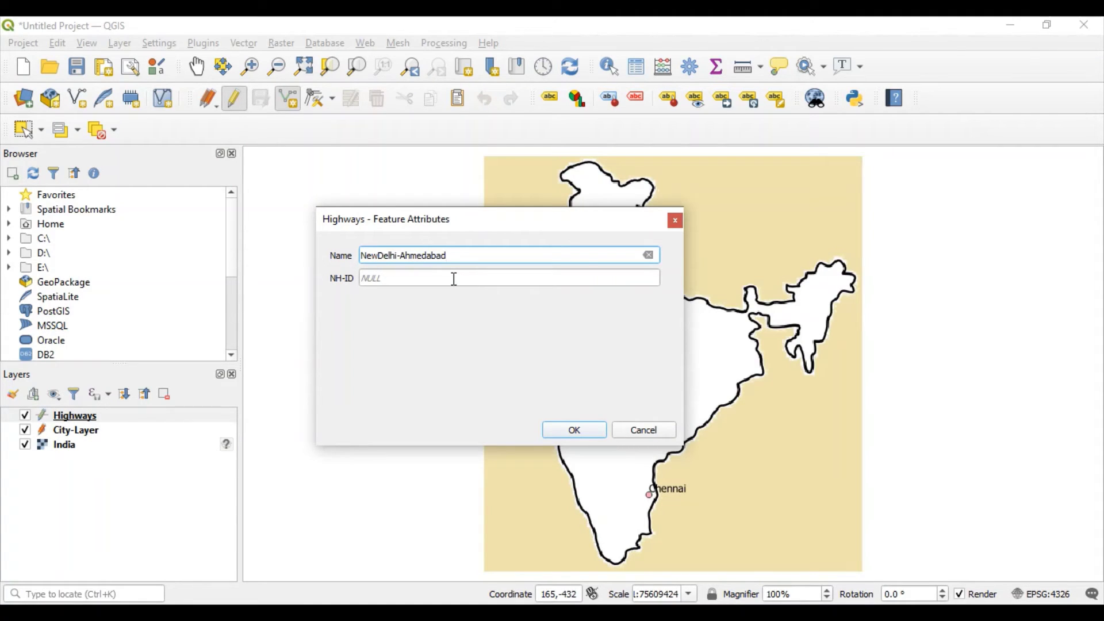
{"action": "left_click", "coordinate": [454, 279]}
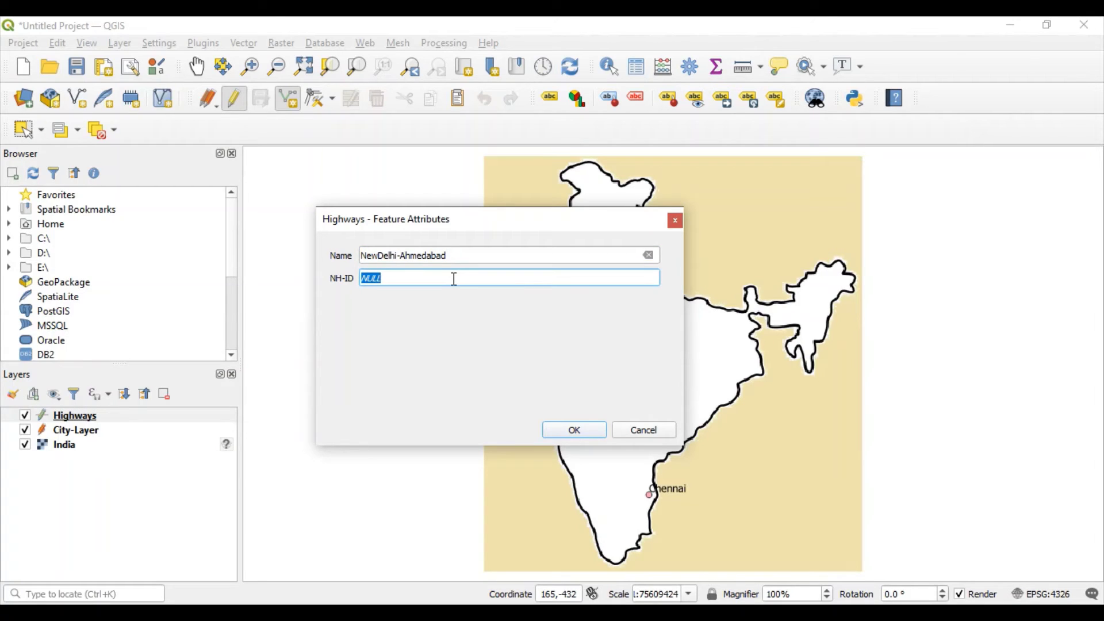
{"action": "type", "text": "NH101"}
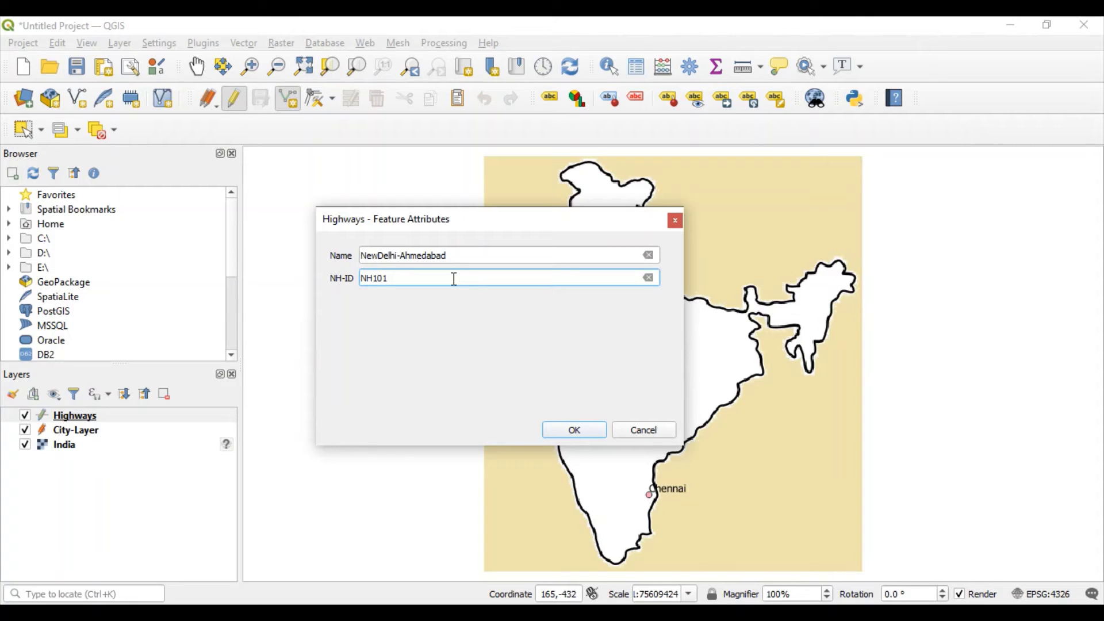
{"action": "left_click", "coordinate": [567, 429]}
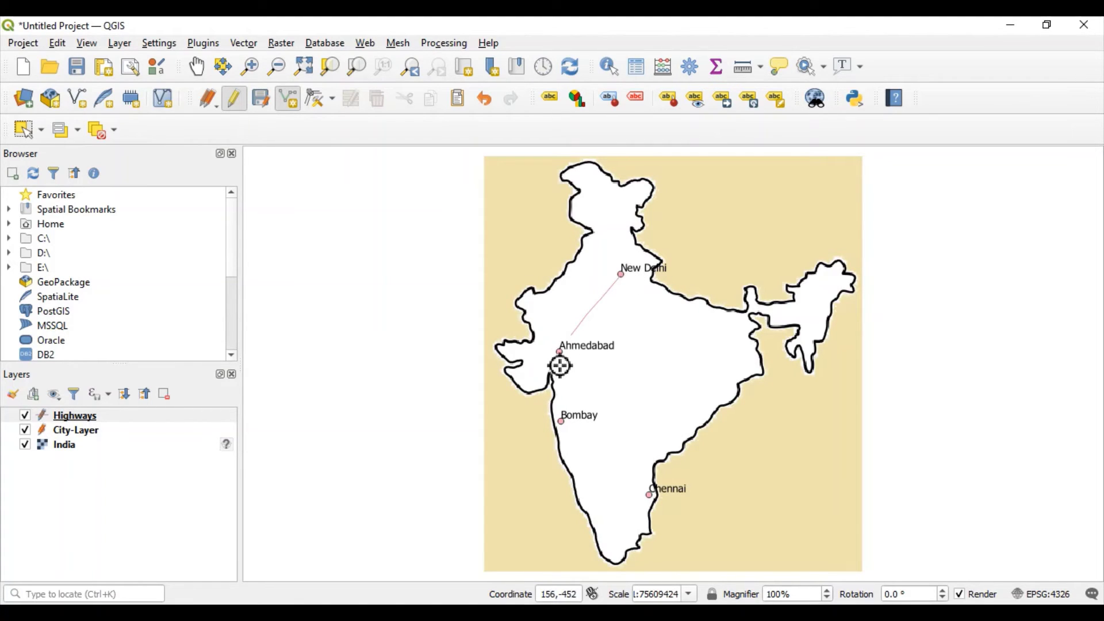
- Digitize a second, bent highway line from Bombay across the southern interior to Chennai
{"action": "left_click", "coordinate": [567, 427]}
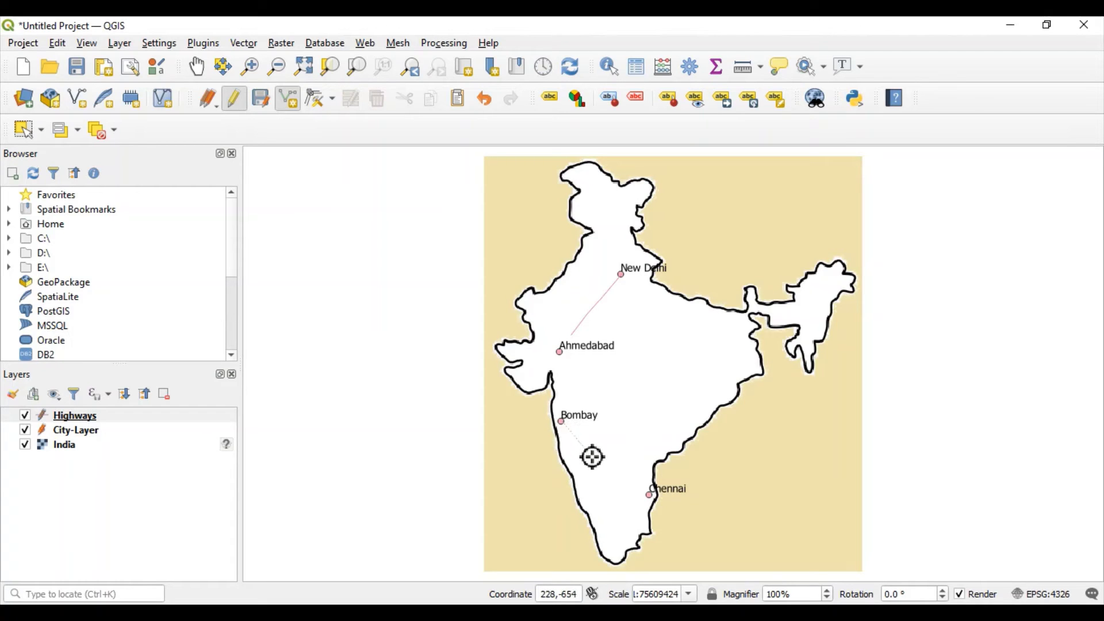
{"action": "left_click", "coordinate": [627, 460]}
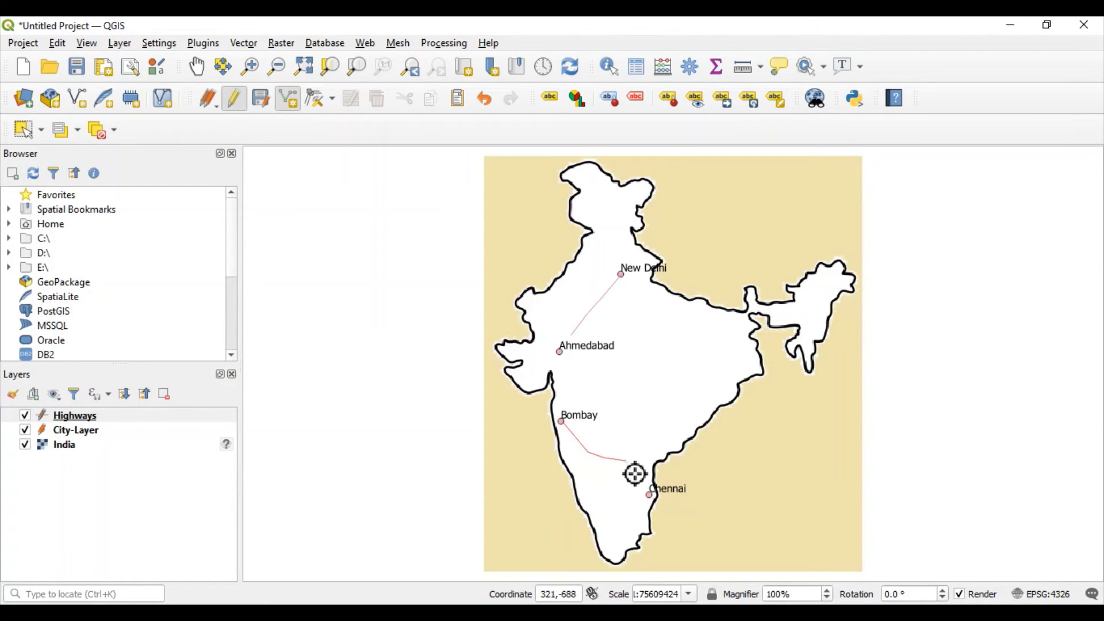
{"action": "left_click", "coordinate": [655, 500]}
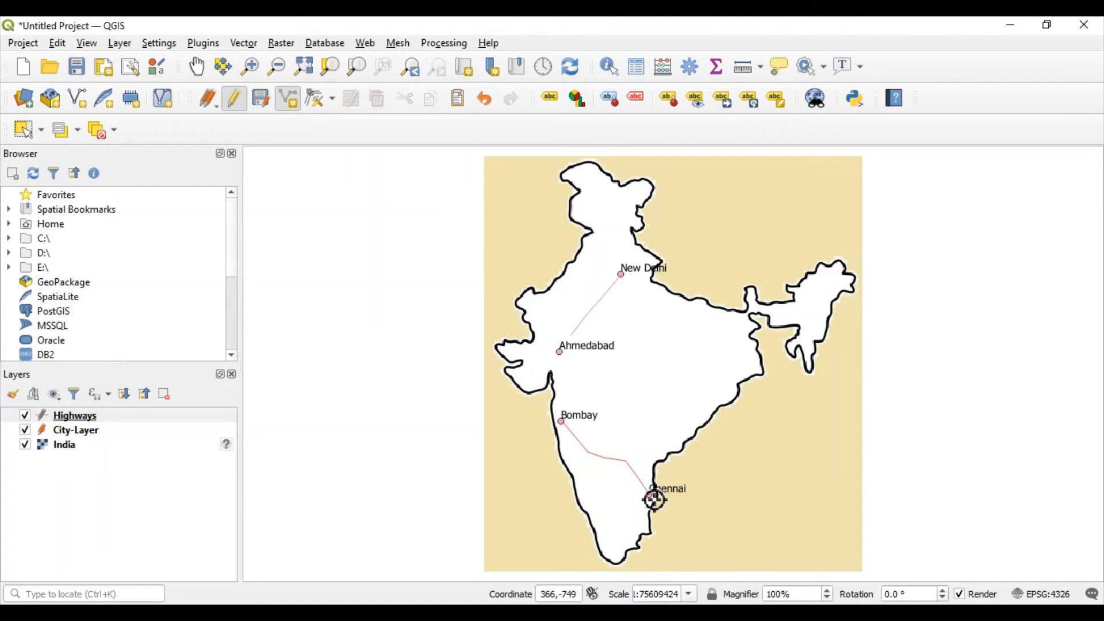
{"action": "right_click", "coordinate": [654, 499]}
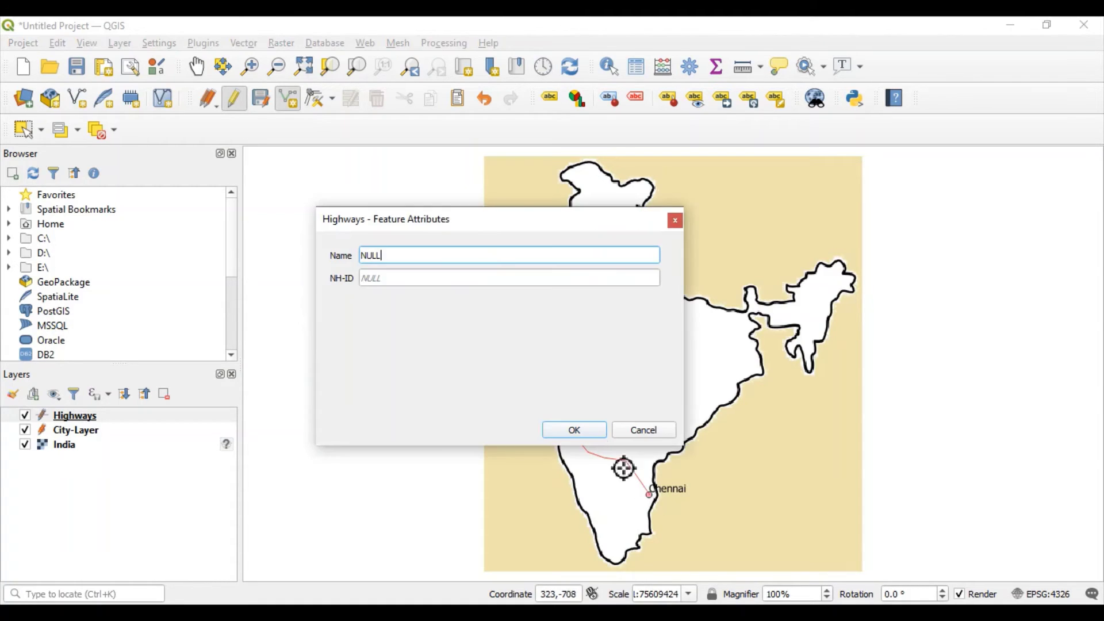
- Give the Bombay–Chennai line the Name Bom-to-Chennai-Exp-Way and the NH-ID NH102
{"action": "left_click", "coordinate": [388, 256]}
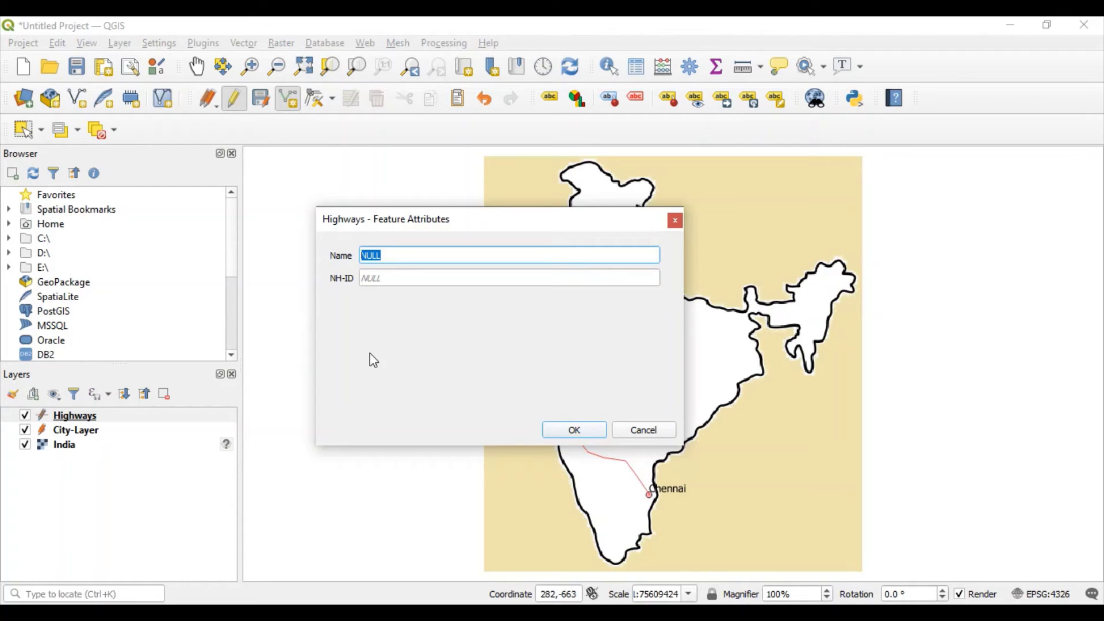
{"action": "type", "text": "Bom-to-Chennai-Exp-Way"}
{"action": "key", "text": "Tab"}
{"action": "type", "text": "NH102"}
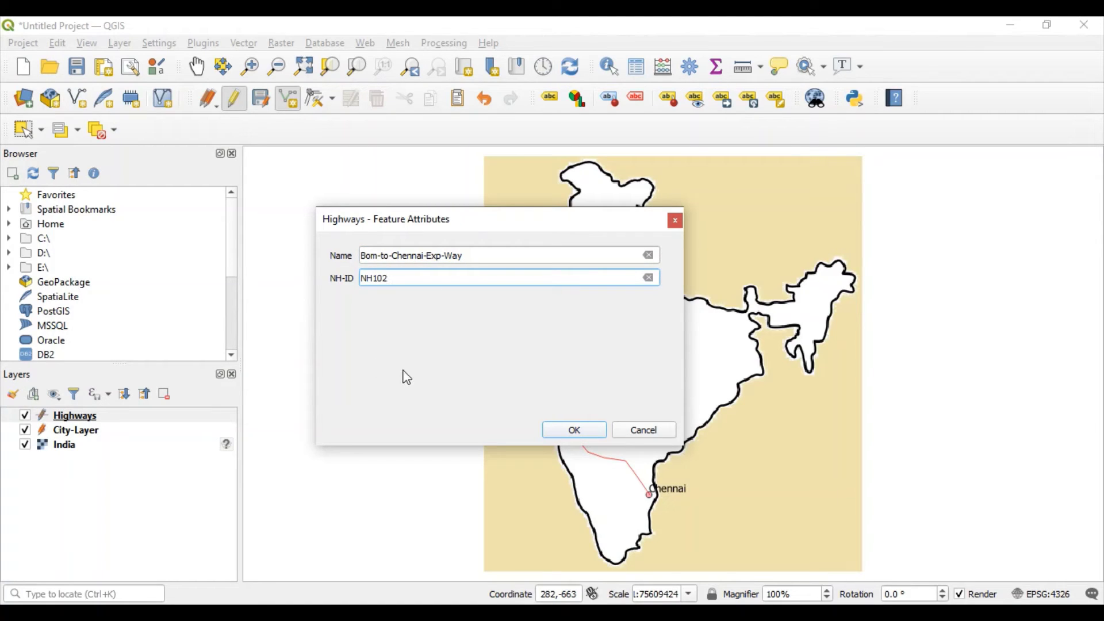
{"action": "left_click", "coordinate": [560, 432]}
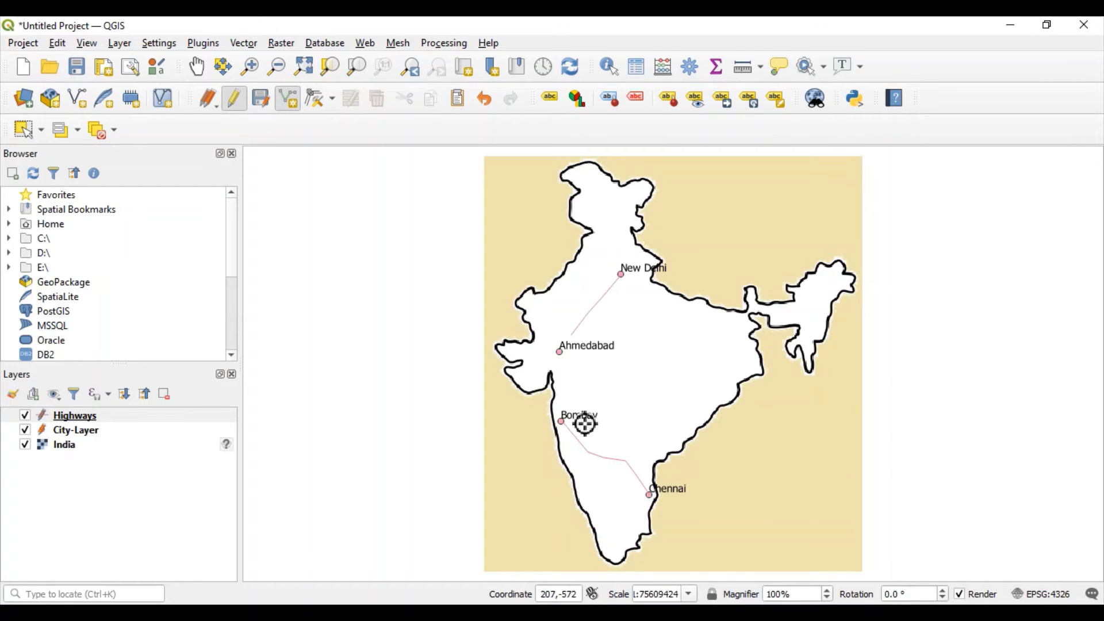
- Turn on single labels for the Highways layer, using the NH-ID field as the label value
{"action": "left_click", "coordinate": [82, 417]}
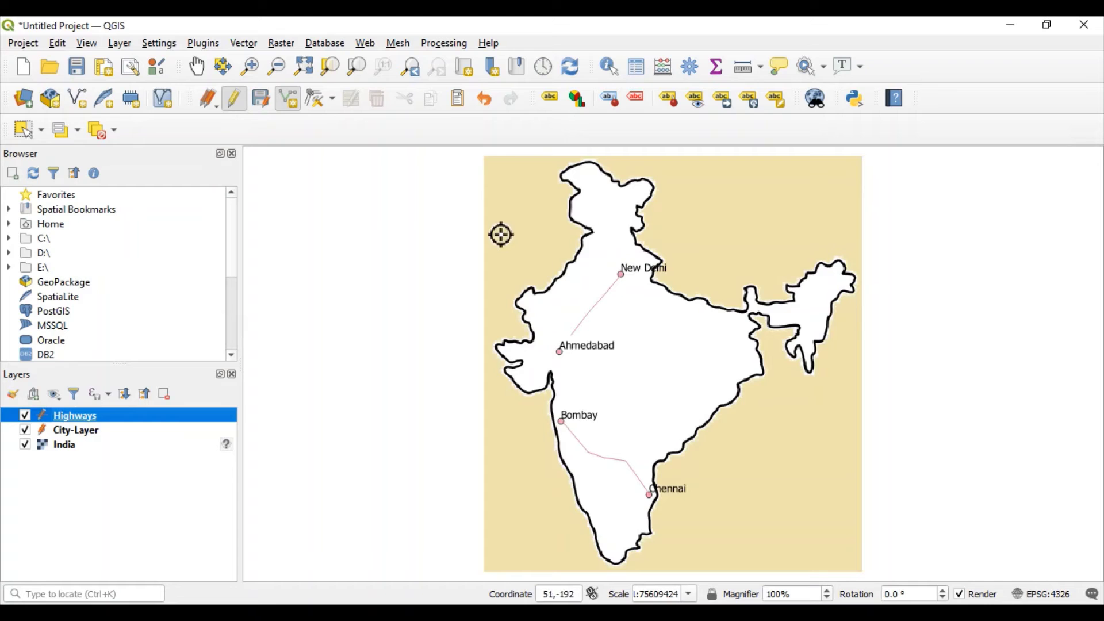
{"action": "left_click", "coordinate": [550, 99]}
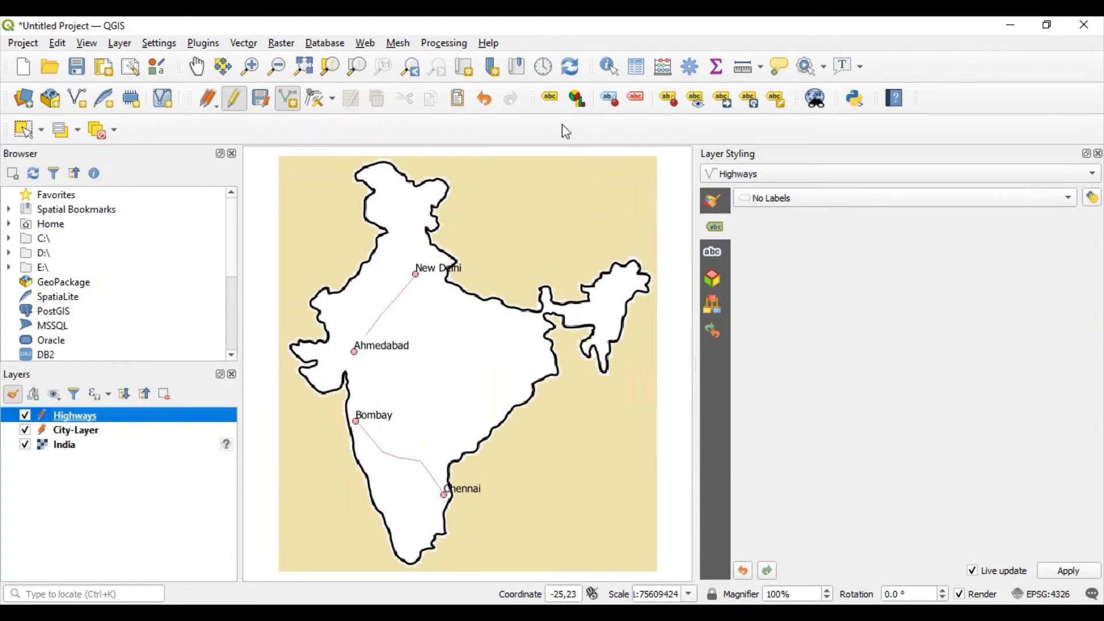
{"action": "left_click", "coordinate": [841, 197]}
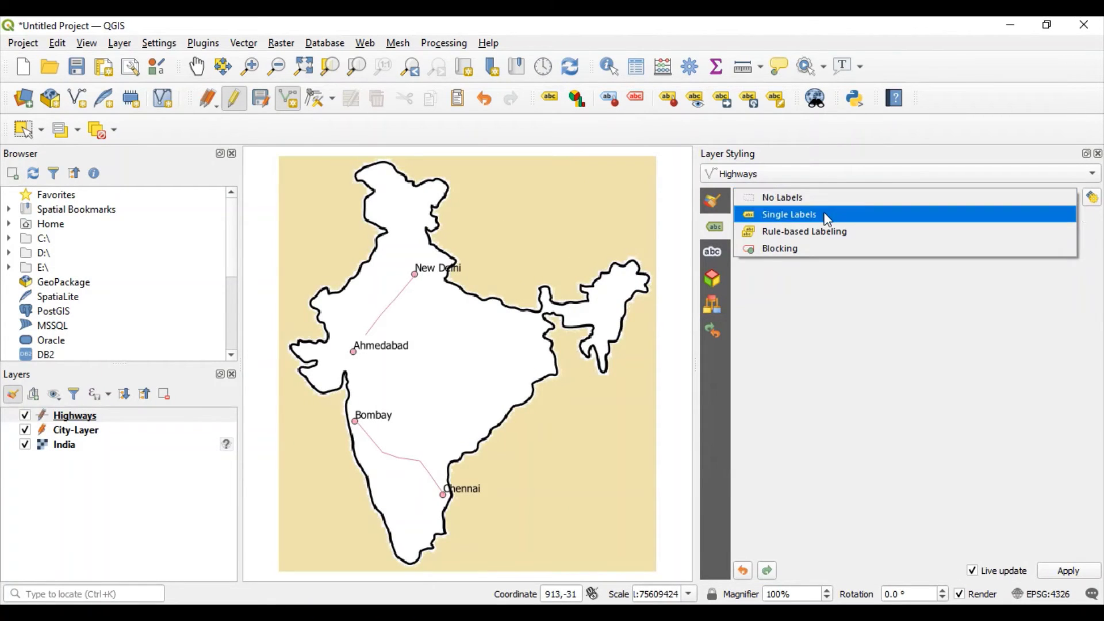
{"action": "left_click", "coordinate": [828, 216]}
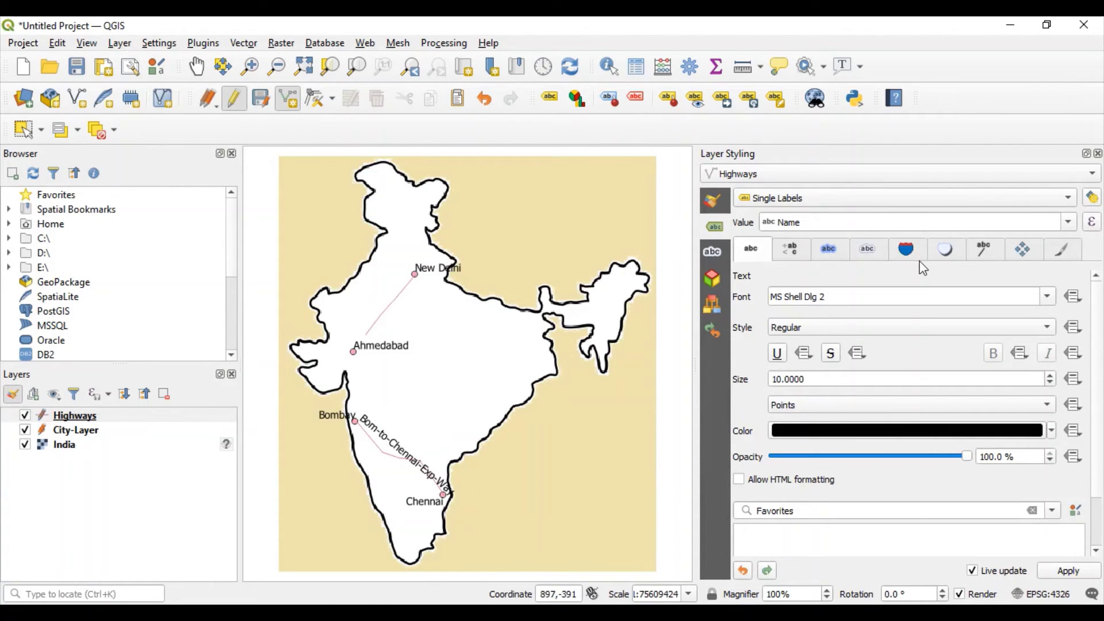
{"action": "left_click", "coordinate": [1071, 224]}
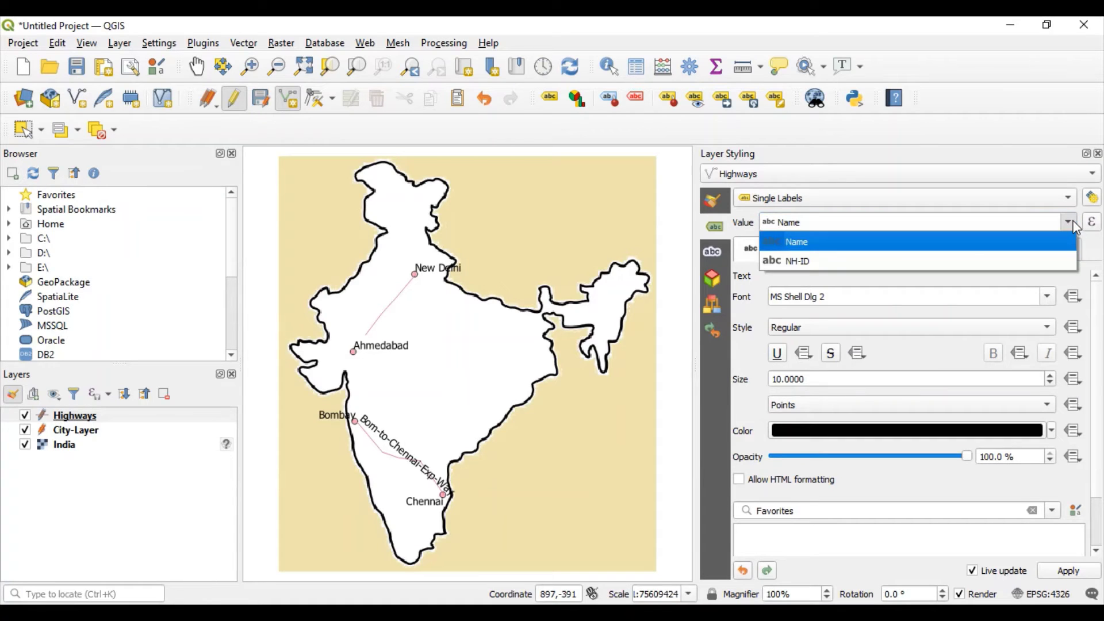
{"action": "left_click", "coordinate": [952, 260]}
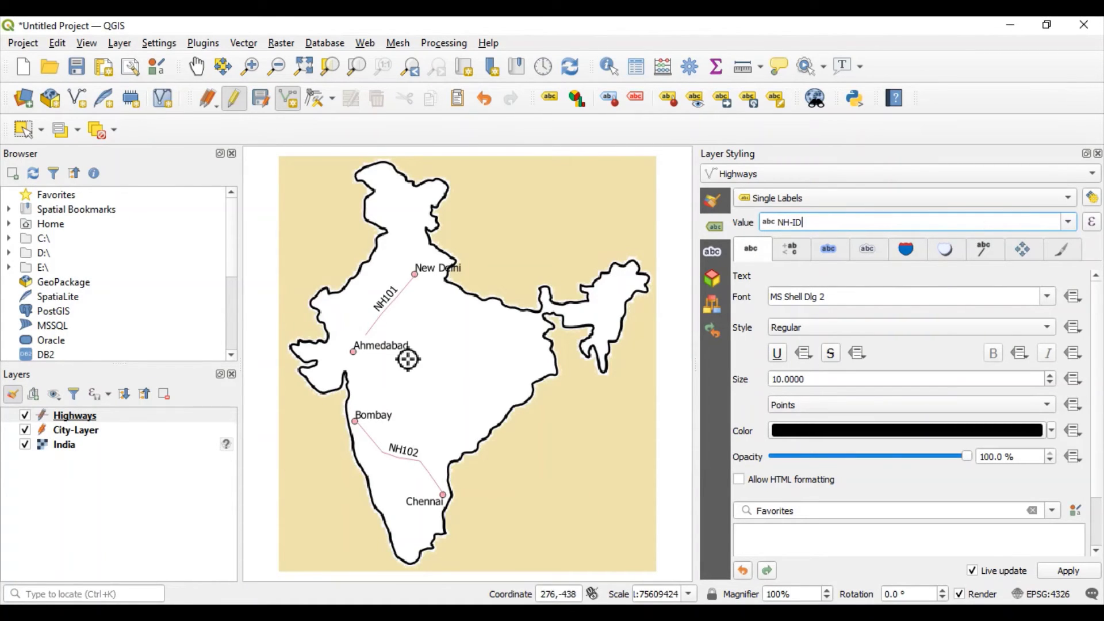
{"action": "left_click", "coordinate": [1098, 154]}
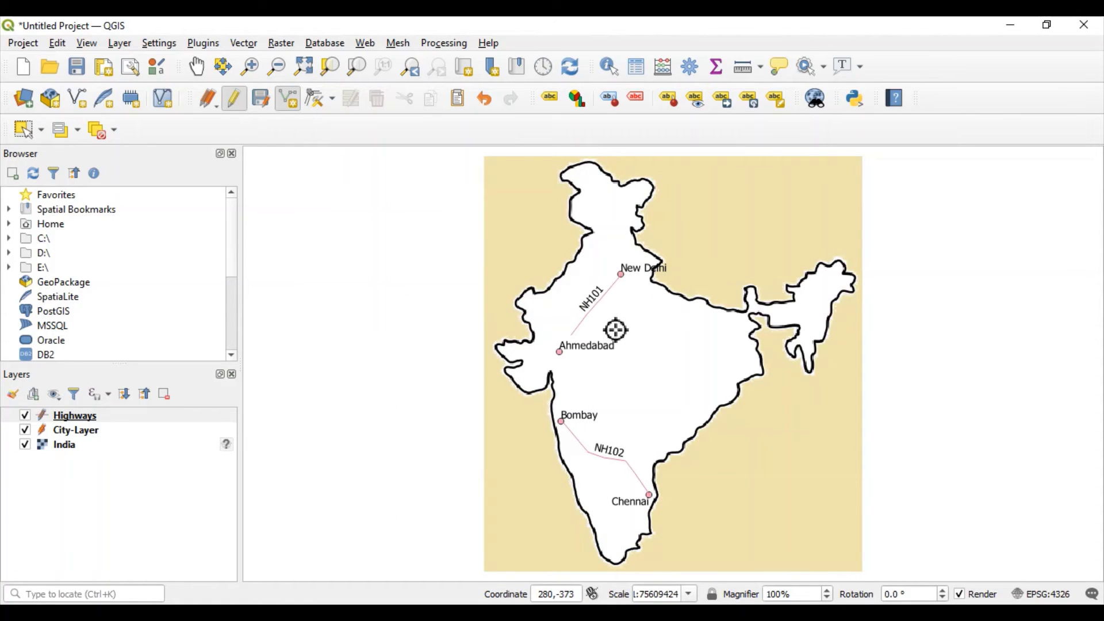
- Stop editing the Highways layer and save its changes
{"action": "left_click", "coordinate": [86, 424]}
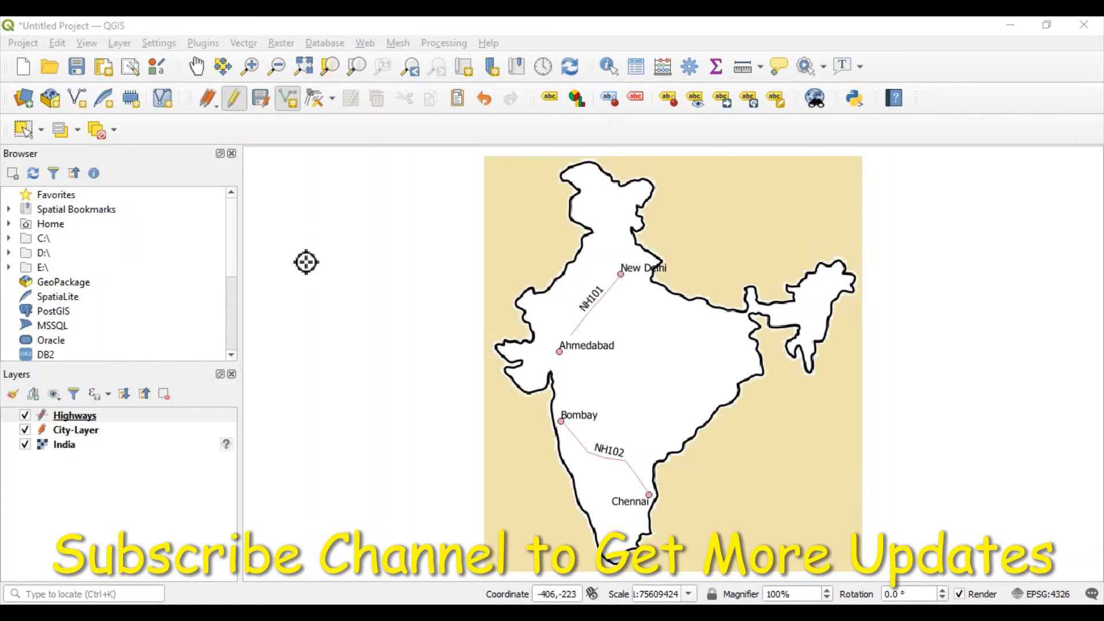
{"action": "left_click", "coordinate": [282, 133]}
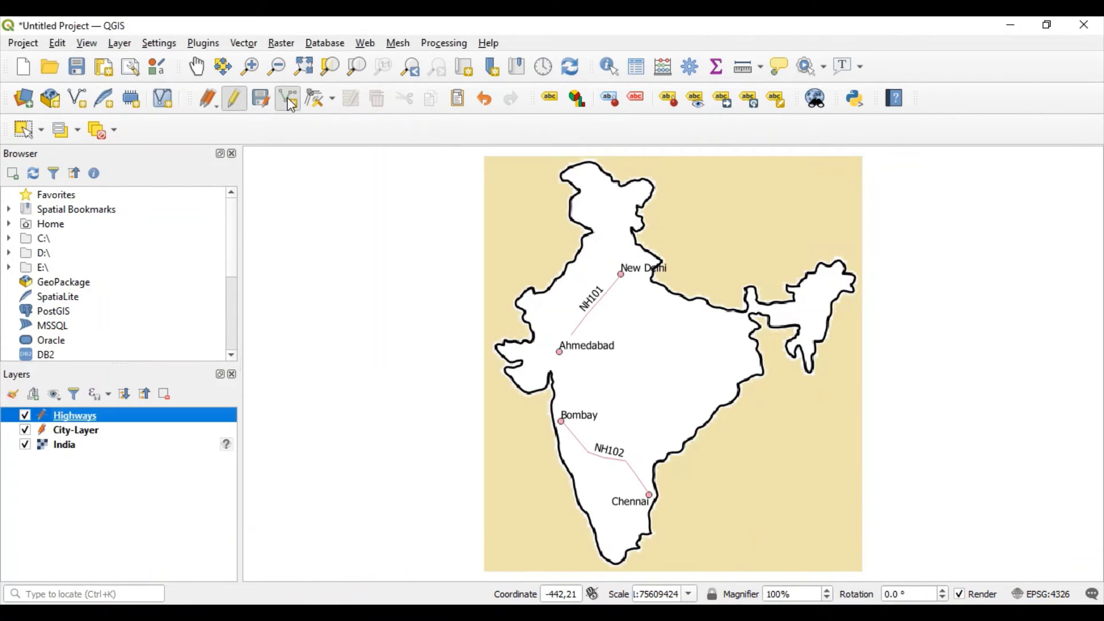
{"action": "left_click", "coordinate": [240, 102]}
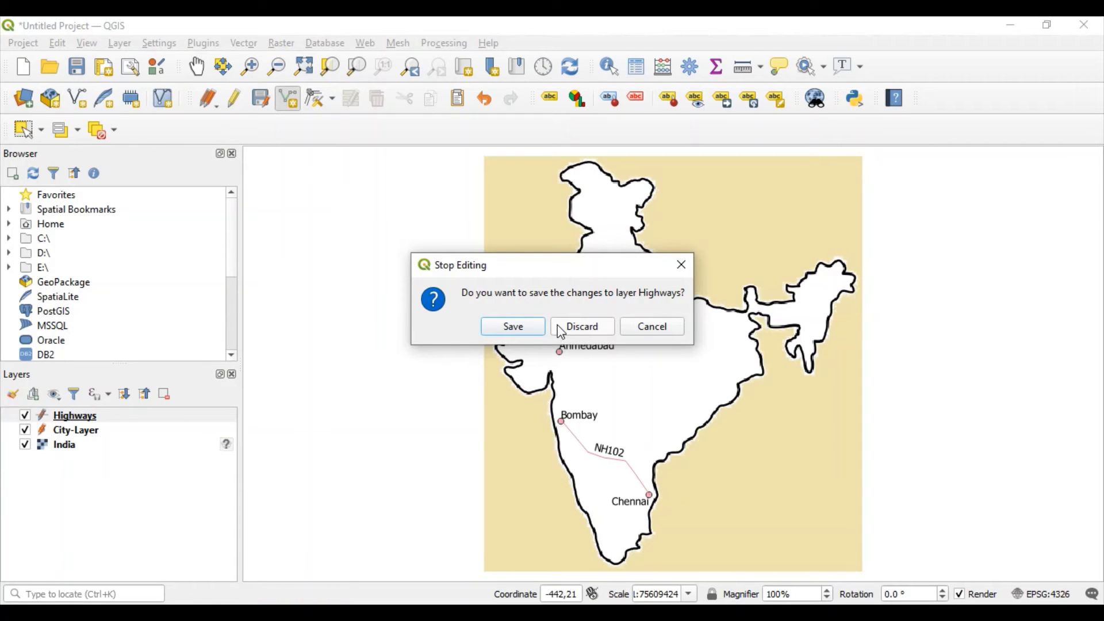
{"action": "left_click", "coordinate": [518, 329]}
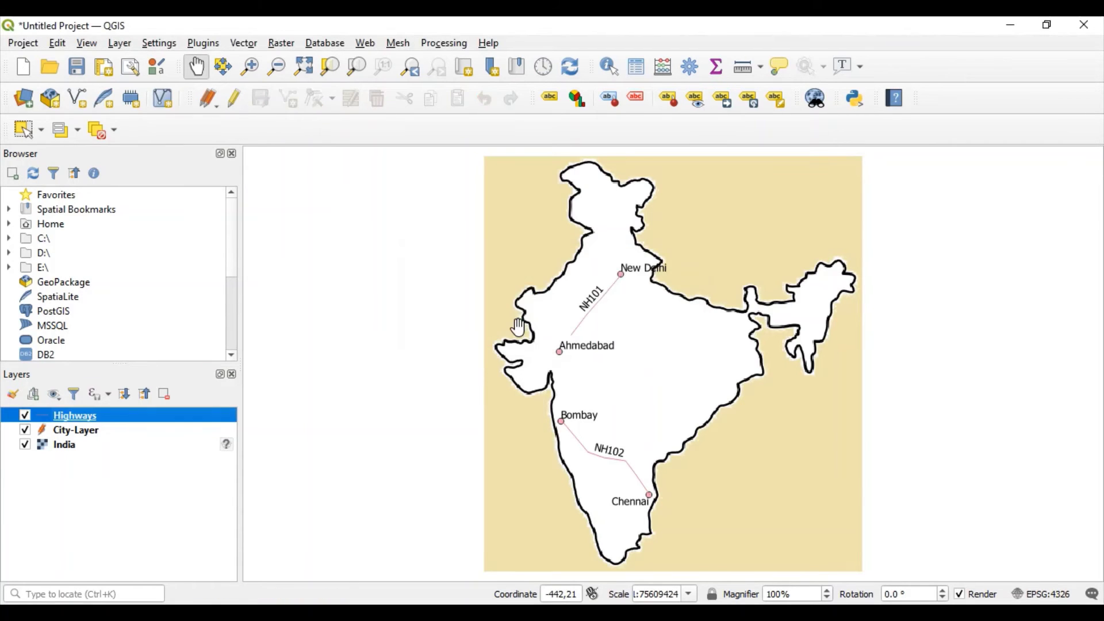
- Begin a new shapefile layer with the file name Dams
{"action": "left_click", "coordinate": [120, 45]}
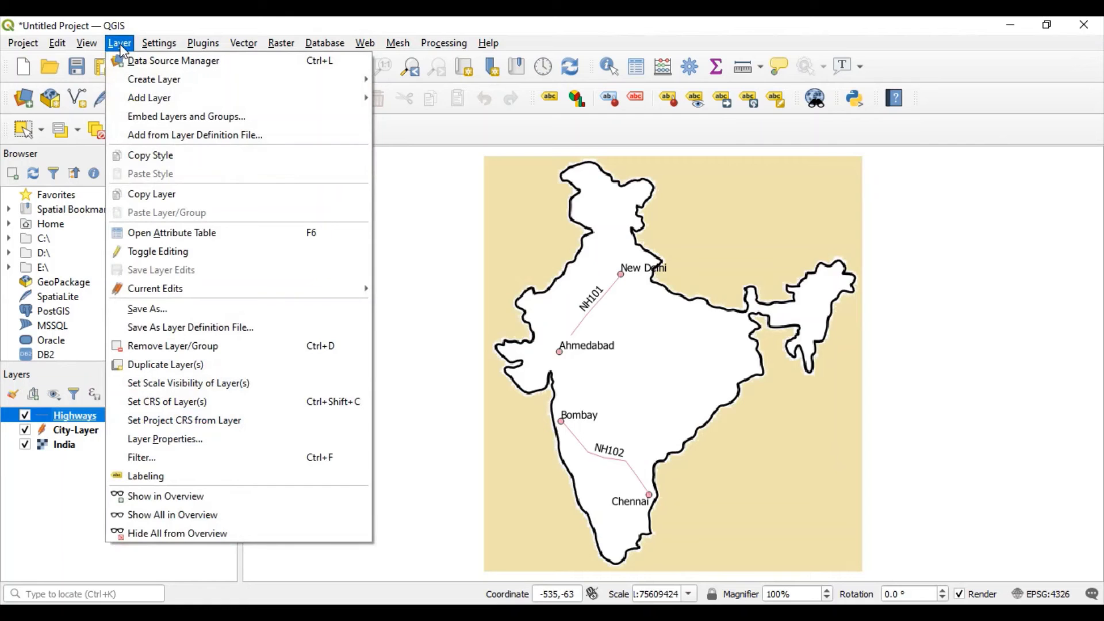
{"action": "mouse_move", "coordinate": [135, 76]}
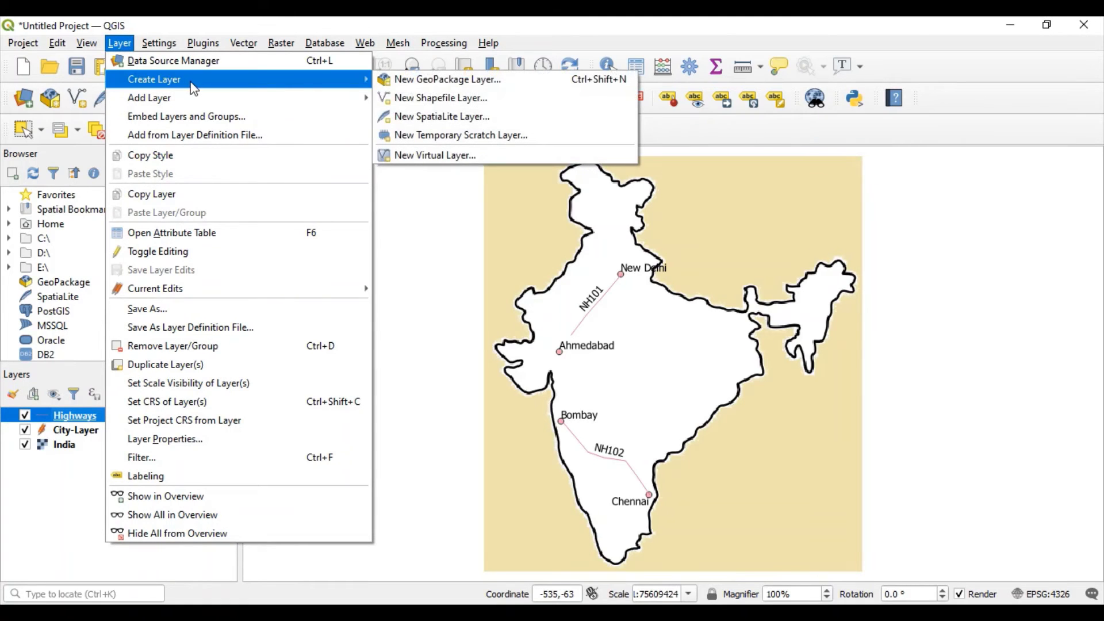
{"action": "left_click", "coordinate": [425, 99]}
{"action": "left_click", "coordinate": [424, 79]}
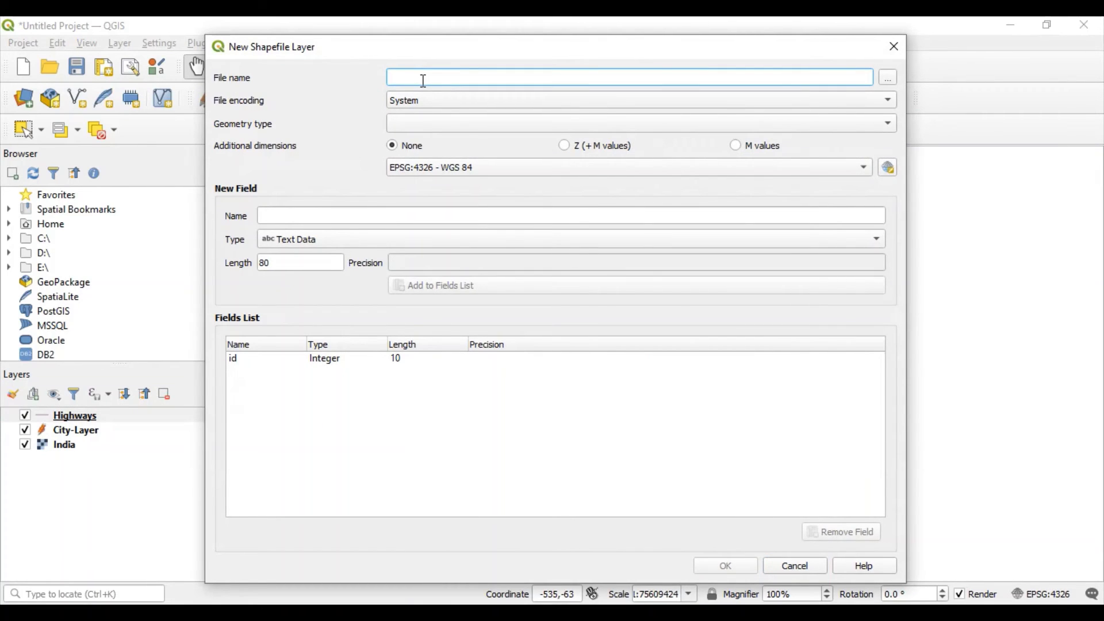
{"action": "type", "text": "Polygon"}
{"action": "key", "text": "BackSpace"}
{"action": "key", "text": "BackSpace"}
{"action": "key", "text": "BackSpace"}
{"action": "key", "text": "BackSpace"}
{"action": "key", "text": "BackSpace"}
{"action": "key", "text": "BackSpace"}
{"action": "type", "text": "Dams"}
- Set the Dams shapefile's save location to the QGIS-Data\GIS Data folder on drive E
{"action": "left_click", "coordinate": [888, 79]}
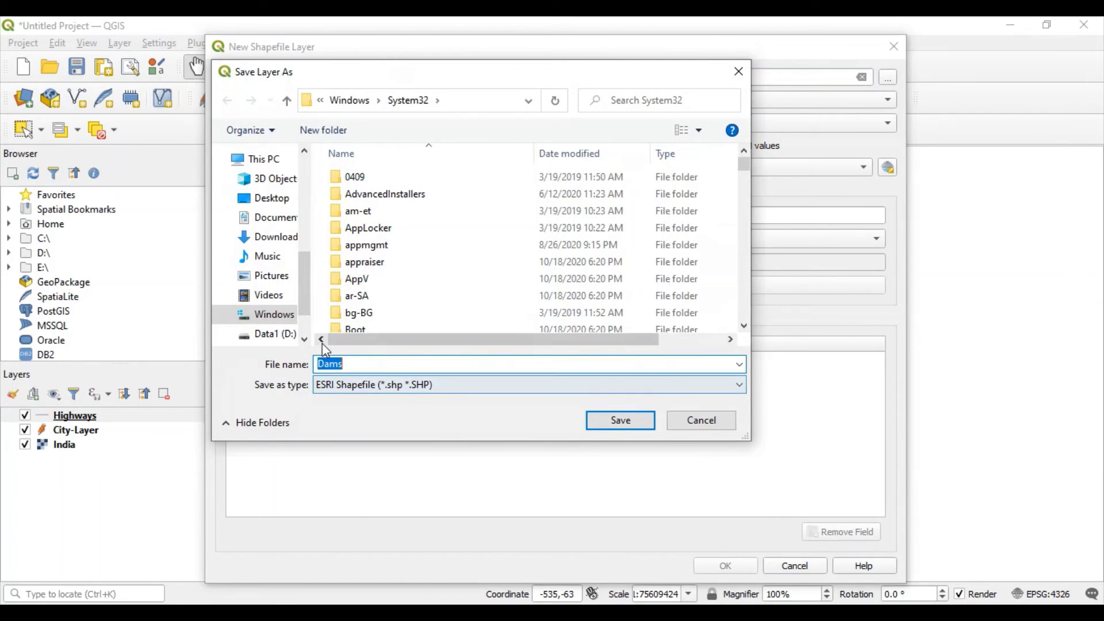
{"action": "scroll", "coordinate": [309, 329], "scroll_direction": "down", "scroll_amount": 1}
{"action": "left_click", "coordinate": [275, 289]}
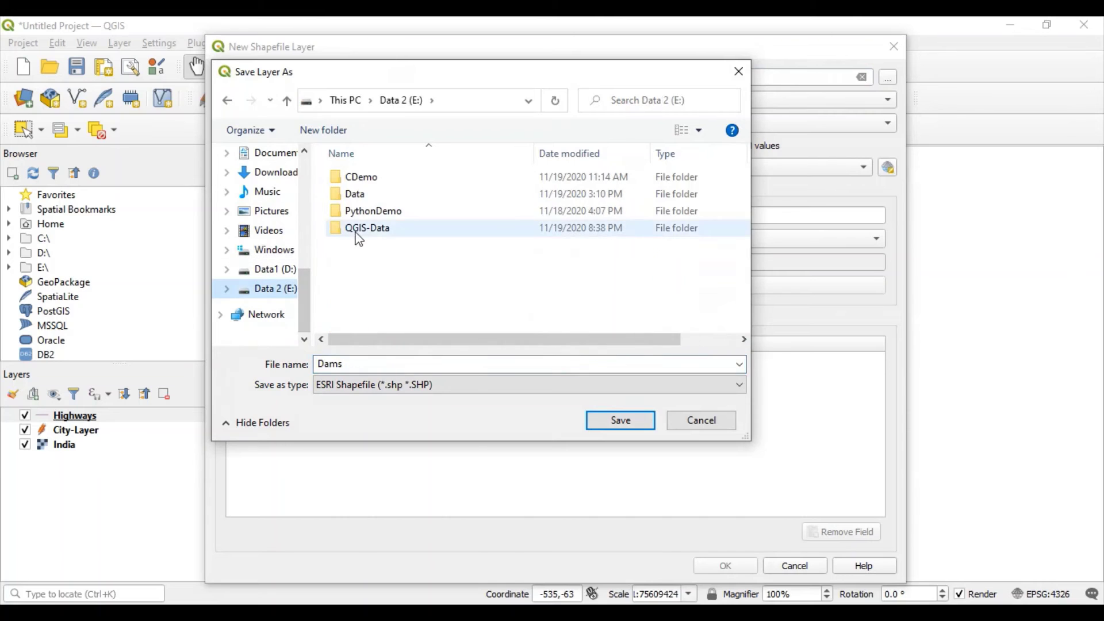
{"action": "double_click", "coordinate": [360, 230]}
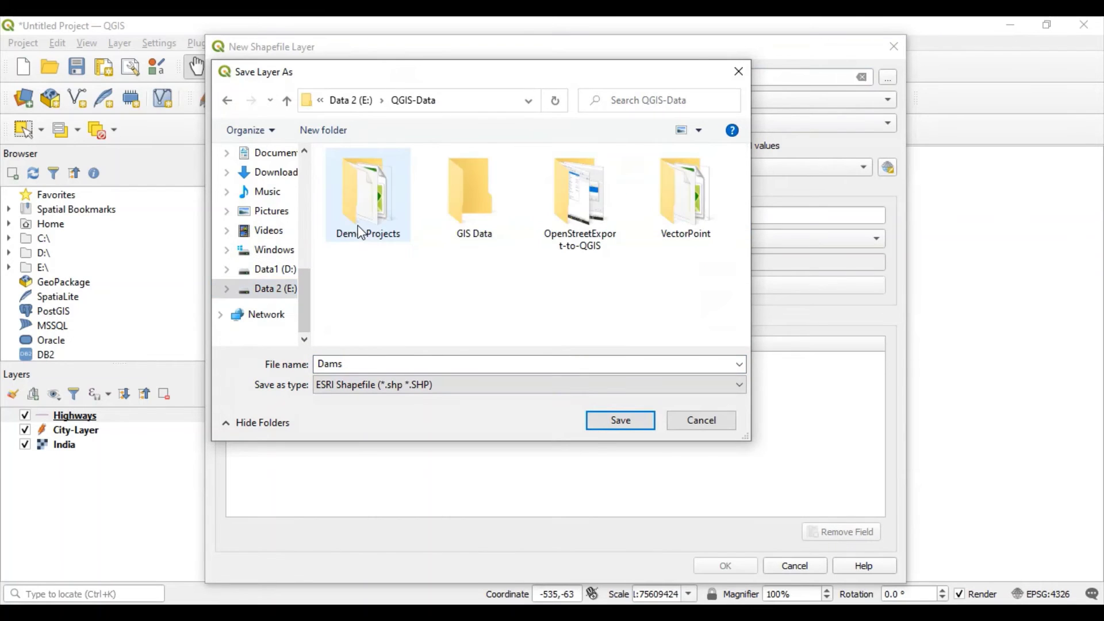
{"action": "double_click", "coordinate": [454, 215]}
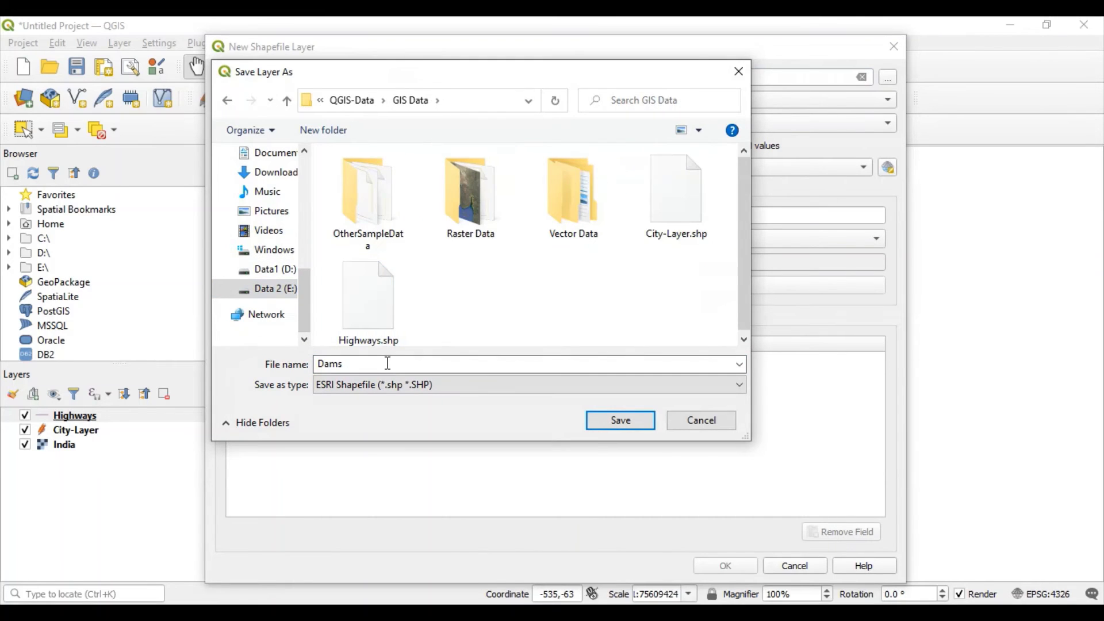
{"action": "left_click", "coordinate": [621, 421]}
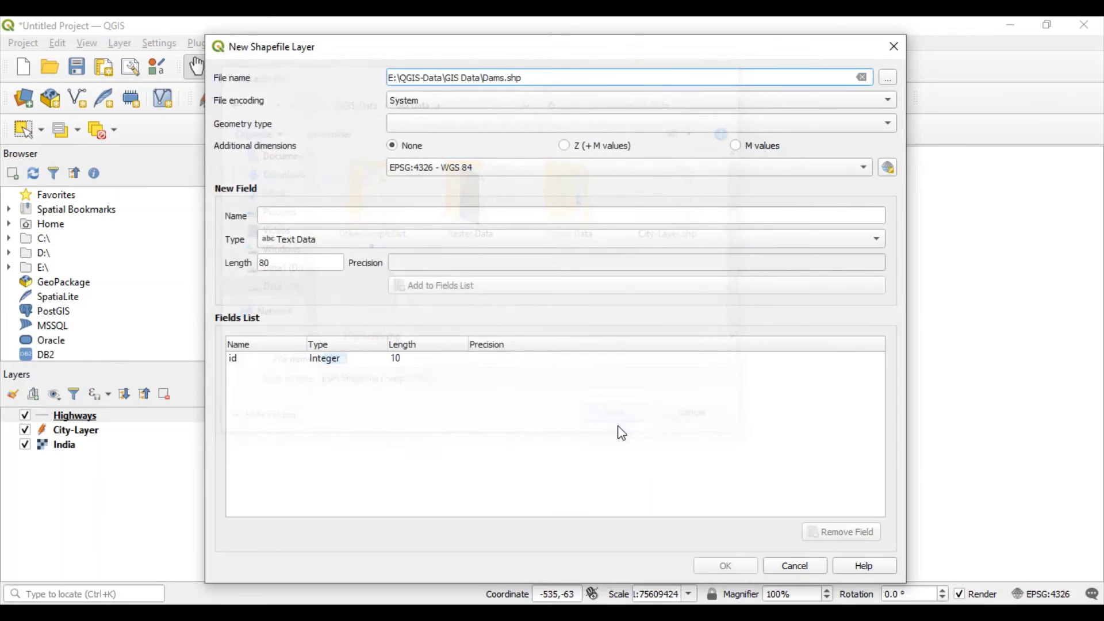
- Give the Dams shapefile Polygon geometry and add a text field called Name with a length of 50
{"action": "left_click", "coordinate": [418, 134]}
{"action": "left_click", "coordinate": [427, 188]}
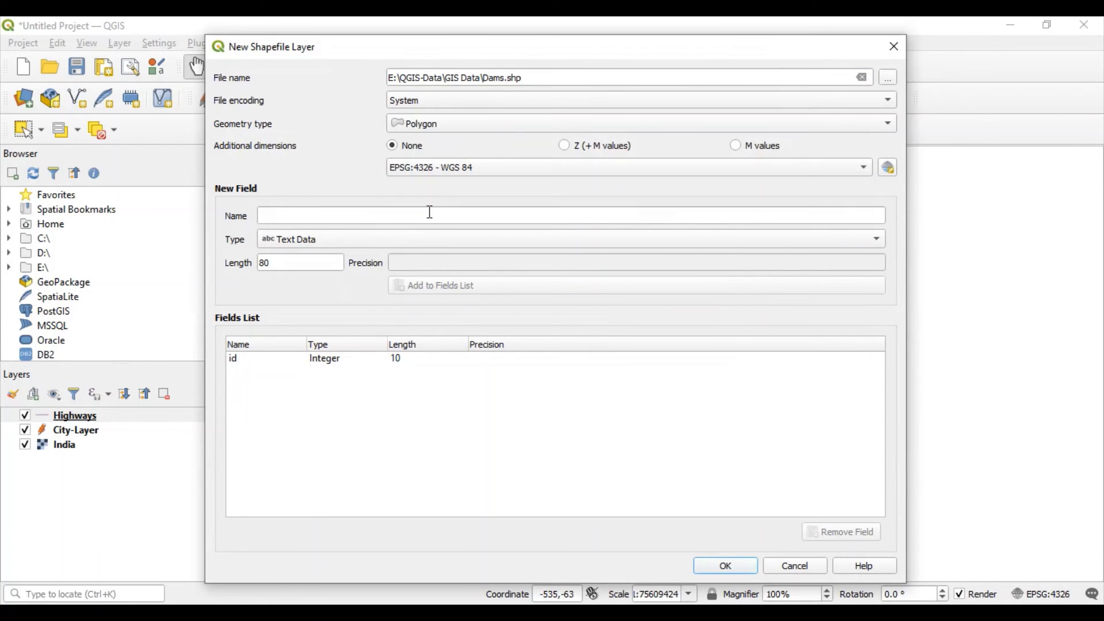
{"action": "left_click", "coordinate": [489, 211]}
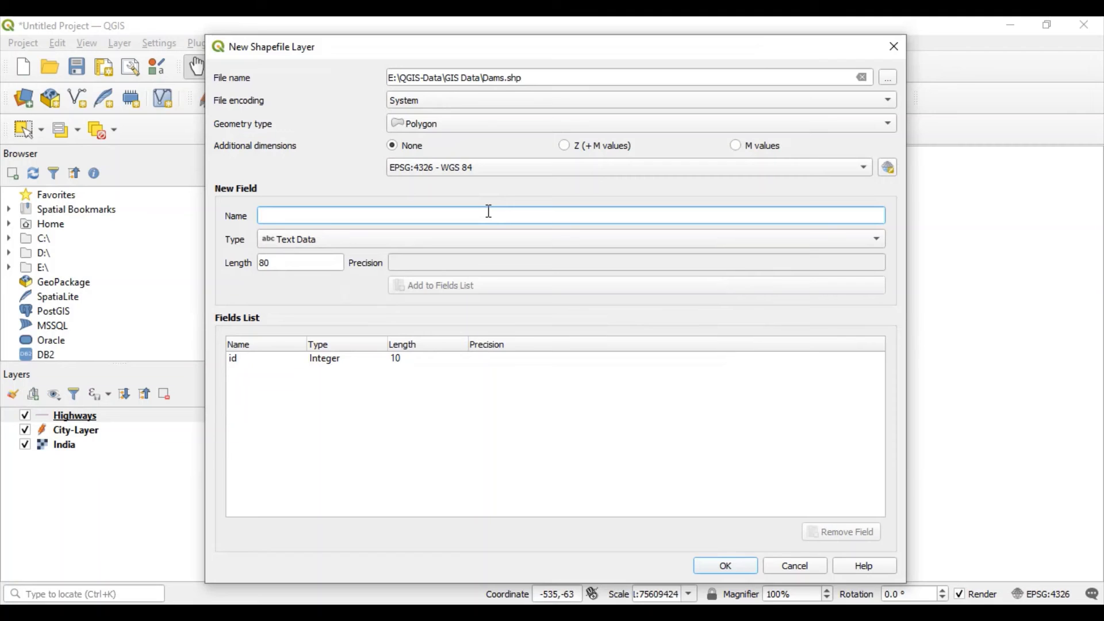
{"action": "type", "text": "Name"}
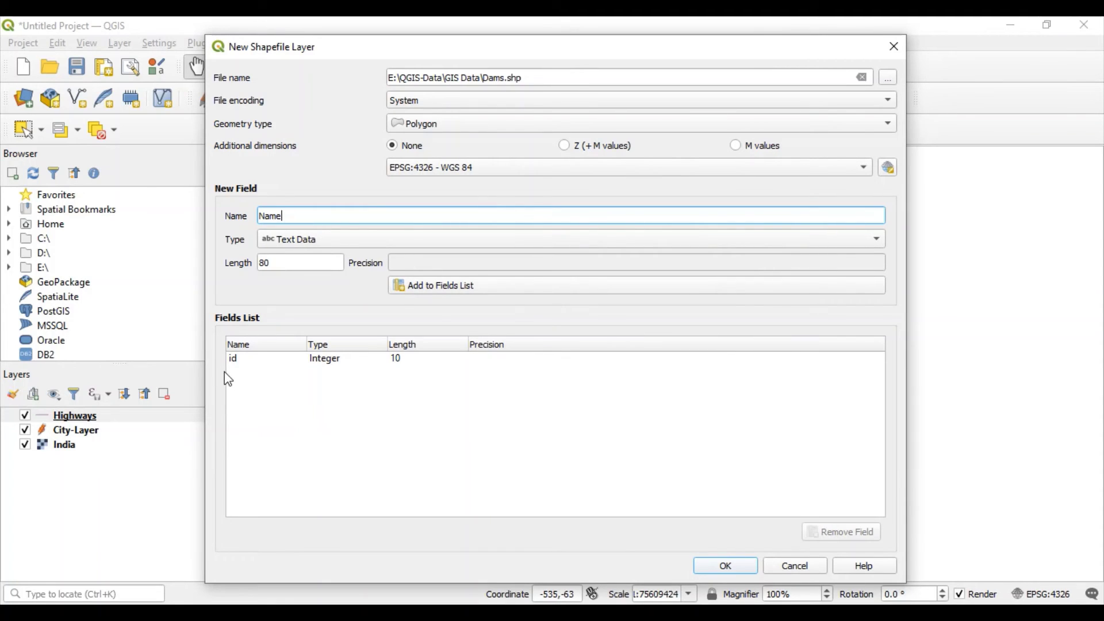
{"action": "double_click", "coordinate": [298, 264]}
{"action": "type", "text": "50"}
{"action": "left_click", "coordinate": [475, 293]}
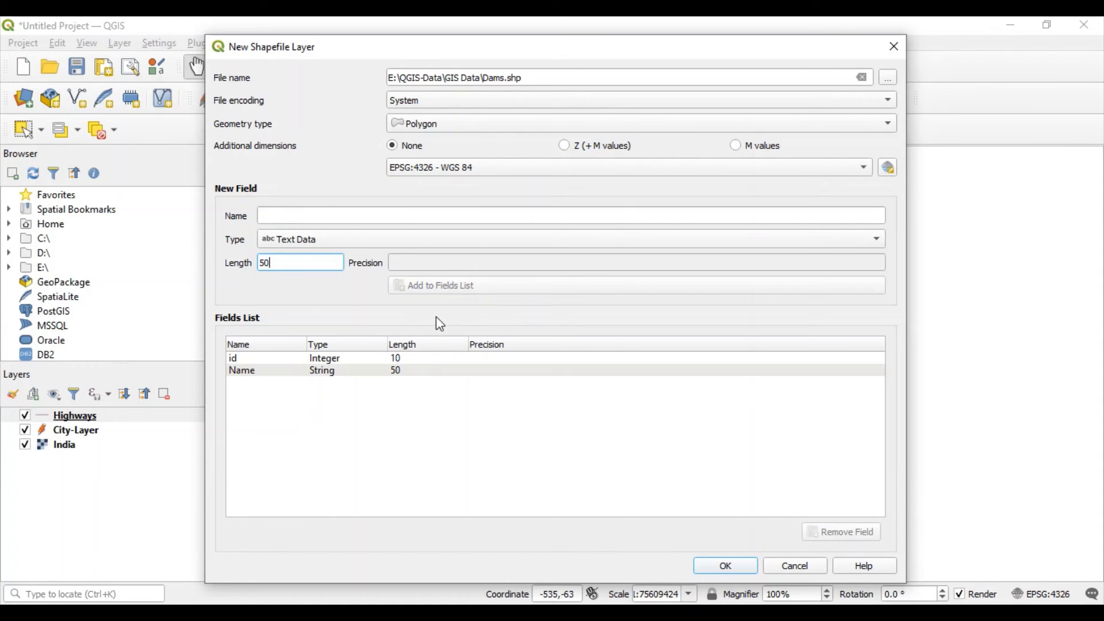
{"action": "left_click", "coordinate": [249, 360]}
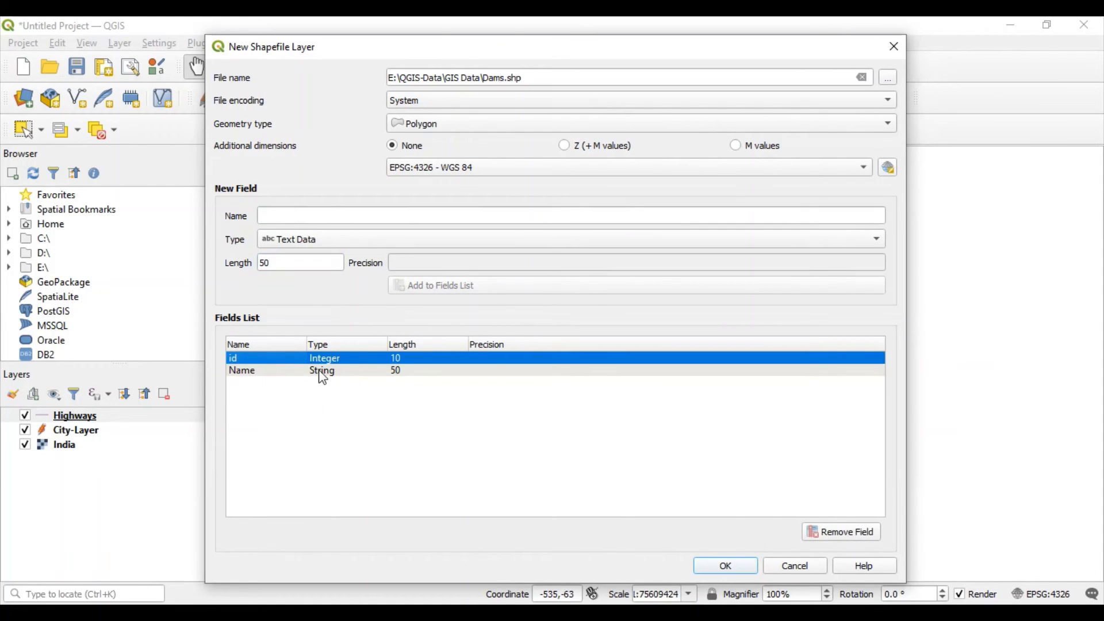
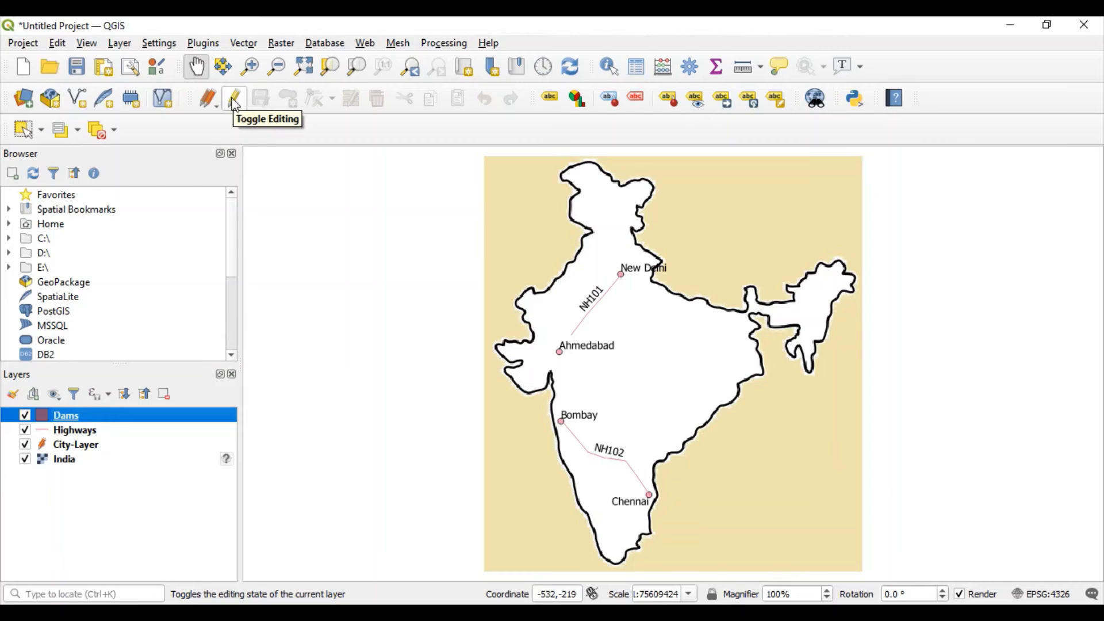
- Start editing the Dams layer and draw a small four-sided polygon just southeast of Ahmedabad
{"action": "left_click", "coordinate": [234, 105]}
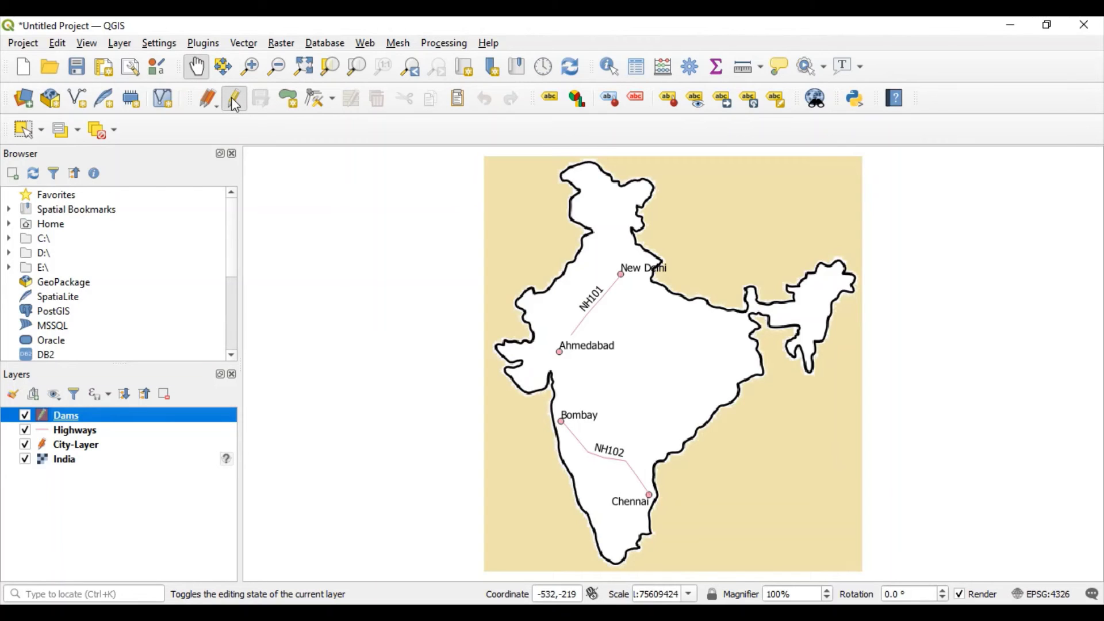
{"action": "left_click", "coordinate": [285, 113]}
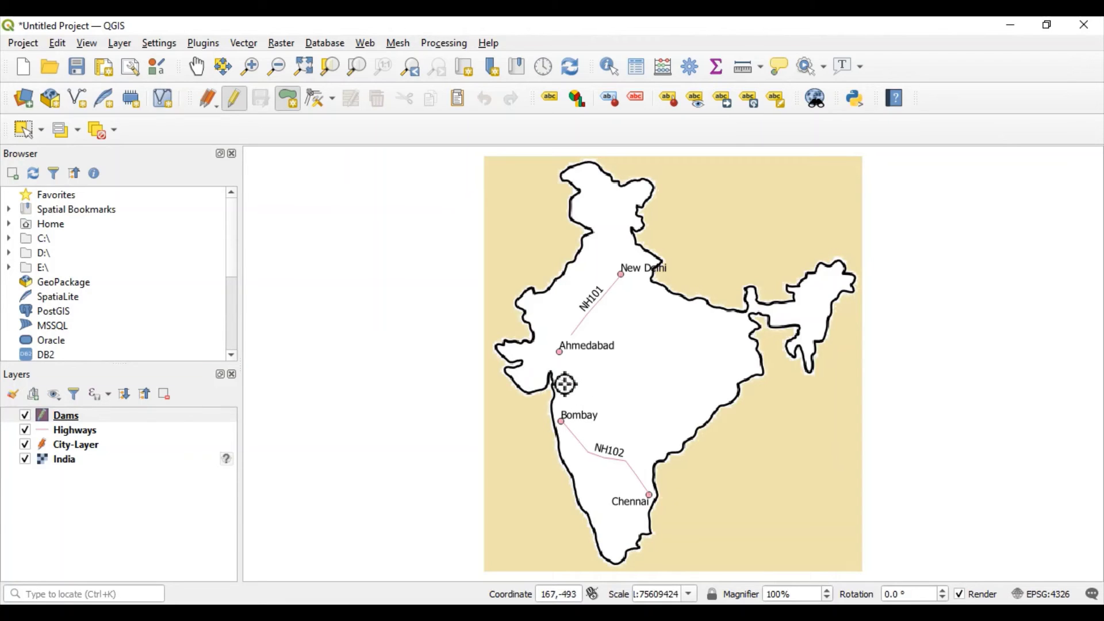
{"action": "left_click", "coordinate": [568, 371]}
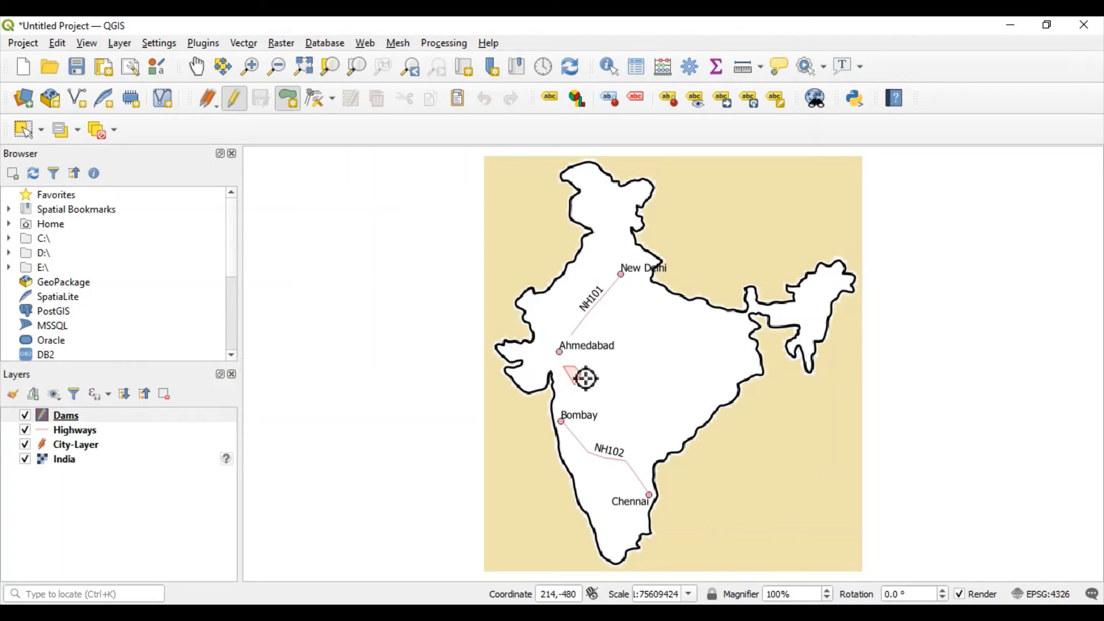
{"action": "right_click", "coordinate": [585, 378]}
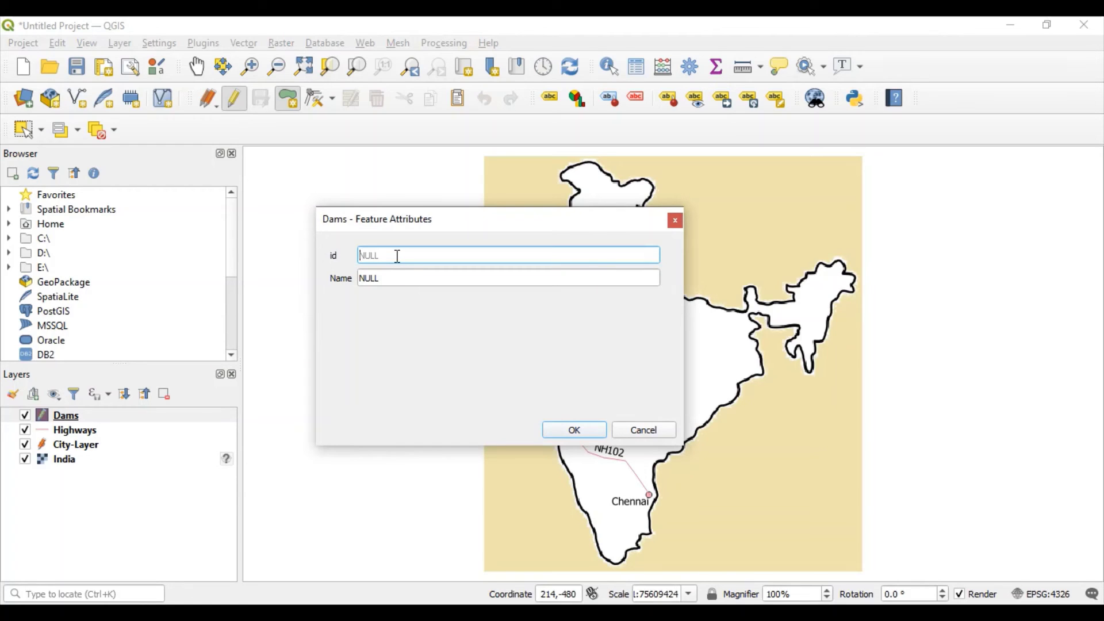
- Give the polygon southeast of Ahmedabad the id 101 and the Name SardarSaroverDam
{"action": "type", "text": "10"}
{"action": "key", "text": "BackSpace"}
{"action": "key", "text": "BackSpace"}
{"action": "type", "text": "101"}
{"action": "key", "text": "Tab"}
{"action": "type", "text": "Sarda"}
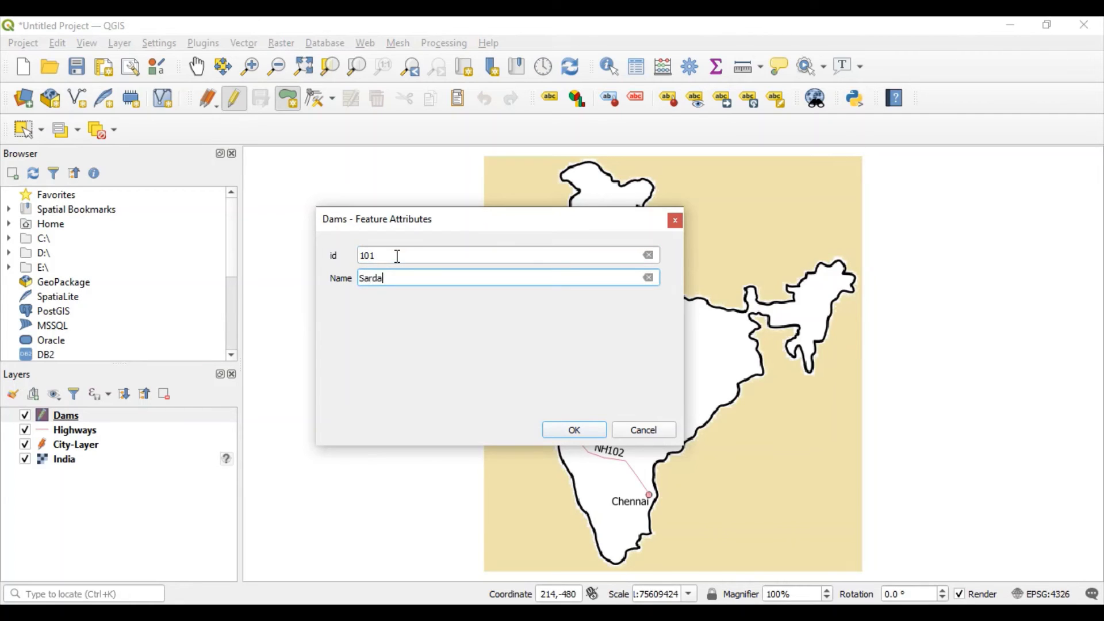
{"action": "type", "text": "rSaroverDam"}
{"action": "left_click", "coordinate": [572, 431]}
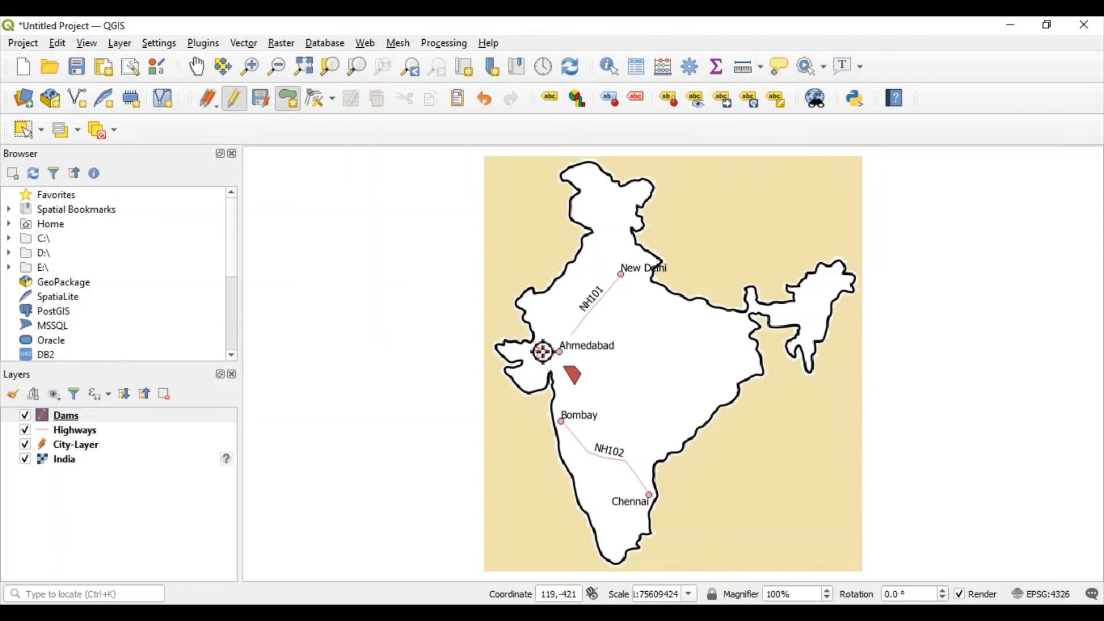
- Draw a small triangular dam polygon just west of Ahmedabad with id 102 and the Name DharoiDam
{"action": "left_click", "coordinate": [541, 352]}
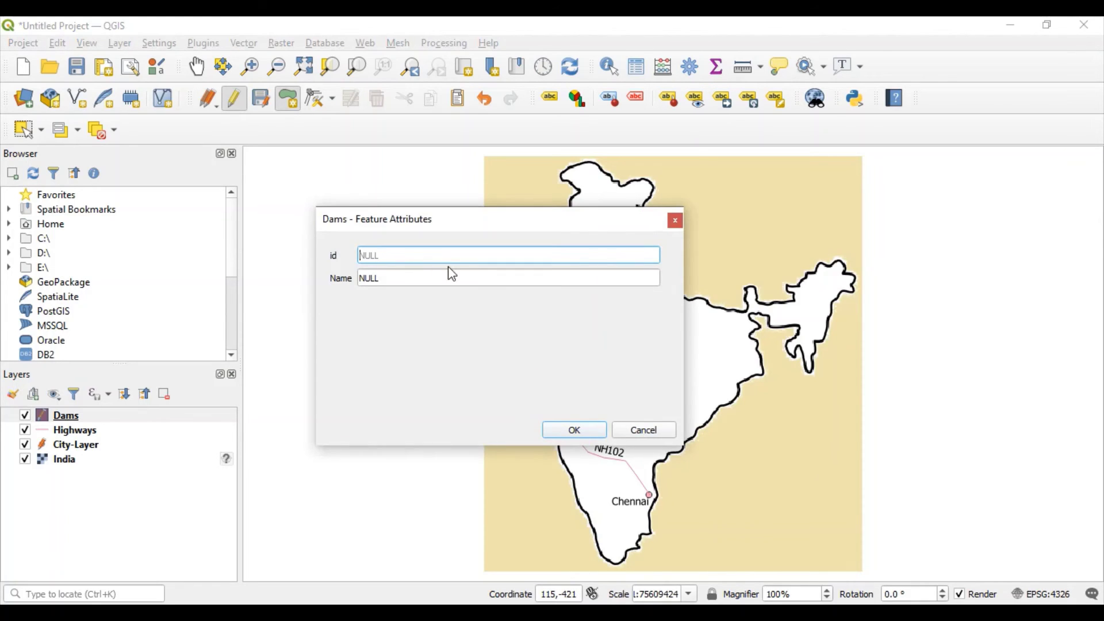
{"action": "type", "text": "12"}
{"action": "key", "text": "BackSpace"}
{"action": "key", "text": "BackSpace"}
{"action": "type", "text": "102"}
{"action": "key", "text": "Tab"}
{"action": "type", "text": "Dha"}
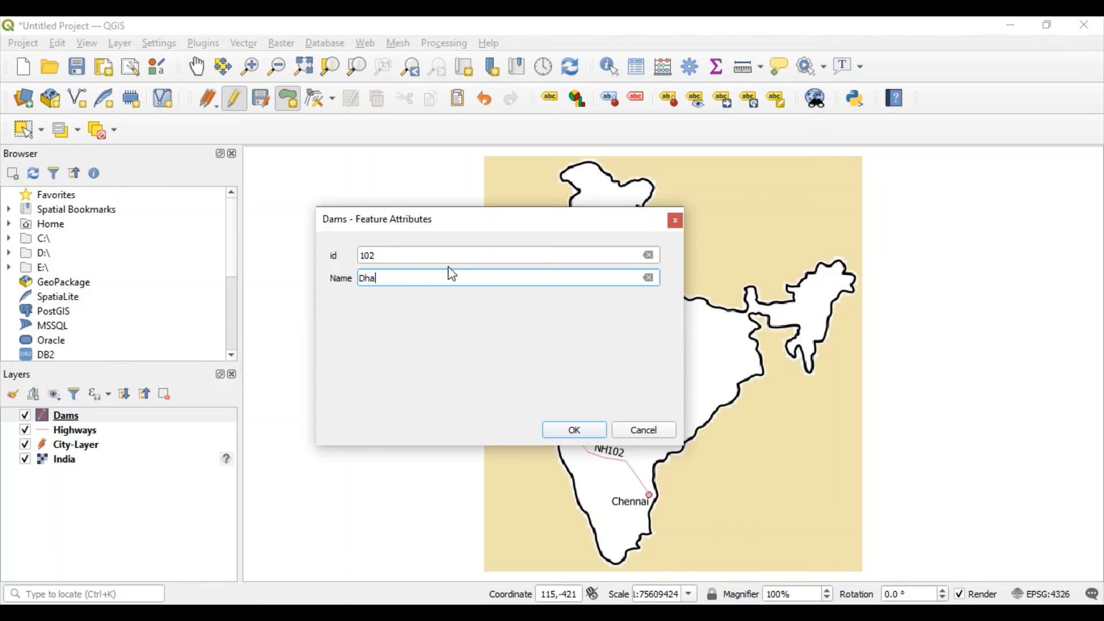
{"action": "type", "text": "roiDam"}
{"action": "left_click", "coordinate": [573, 430]}
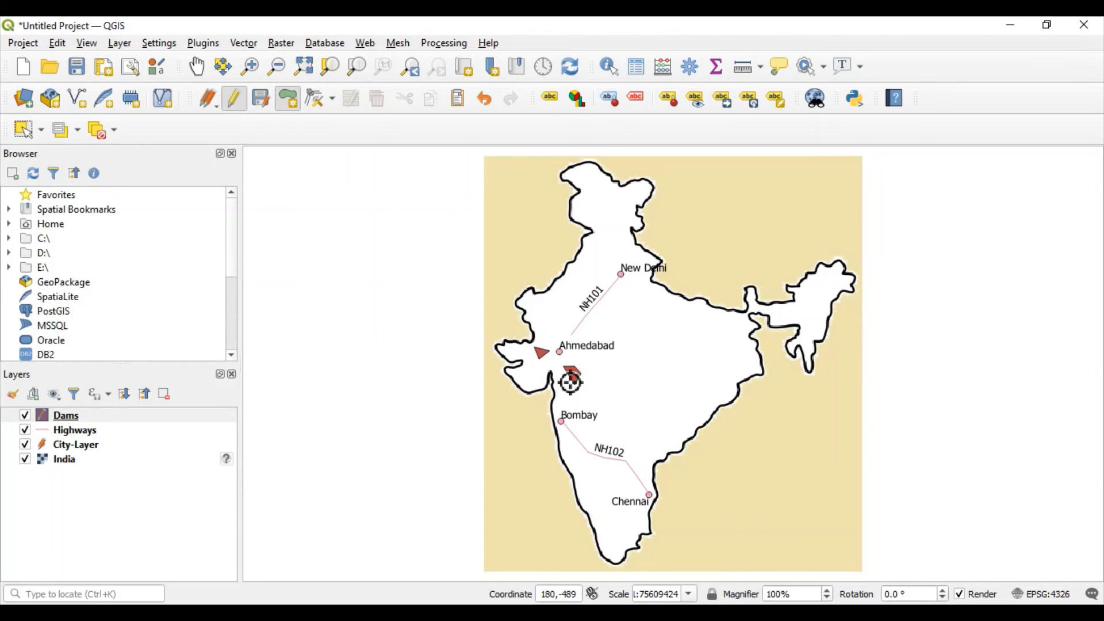
- Turn on single labels for the Dams layer, using the Name field as the label value
{"action": "left_click", "coordinate": [551, 101]}
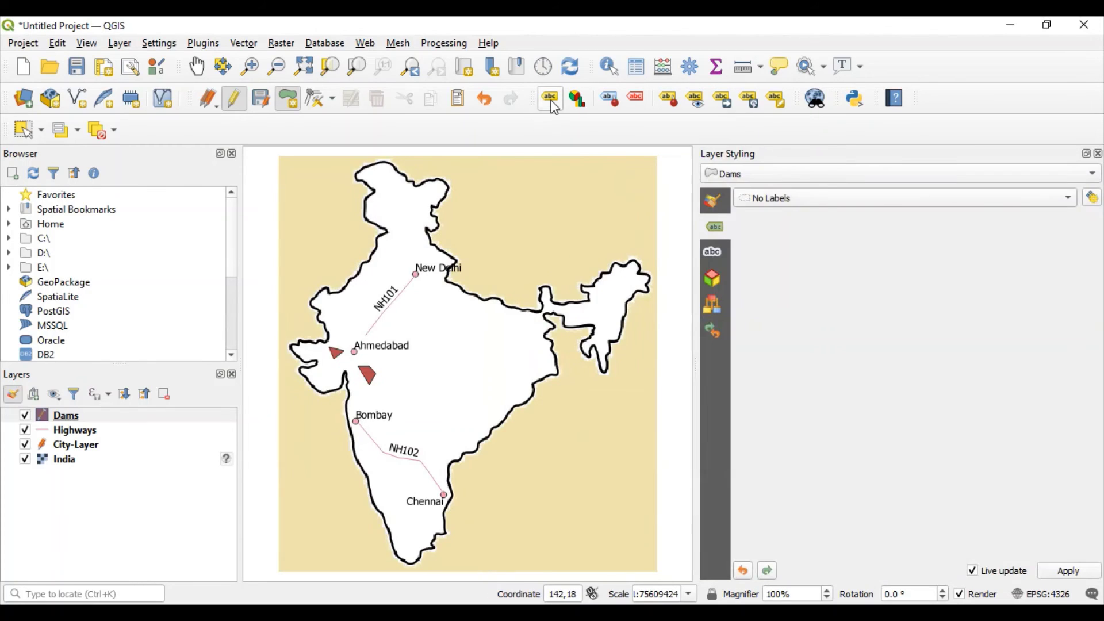
{"action": "left_click", "coordinate": [875, 199]}
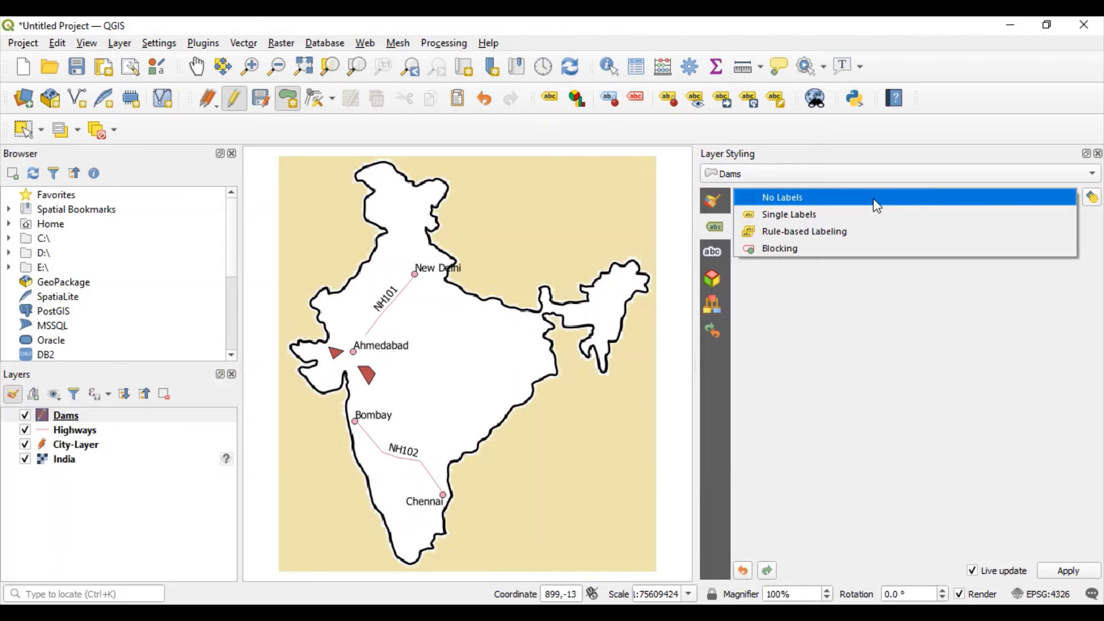
{"action": "left_click", "coordinate": [847, 216]}
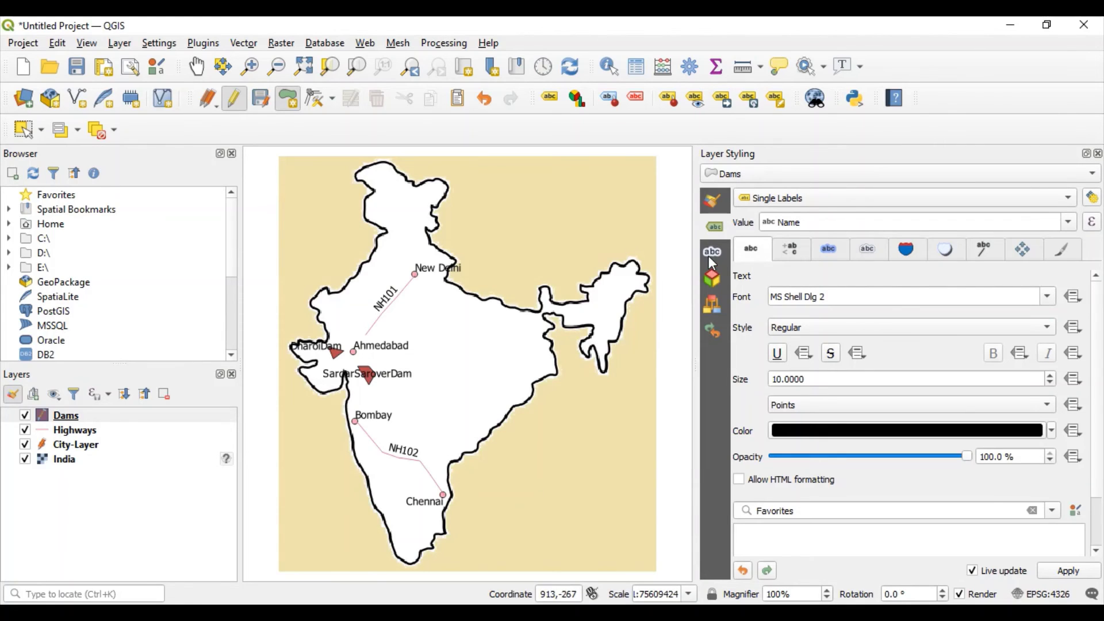
- Change the fill color of the Dams polygons to teal blue and apply the styling
{"action": "left_click", "coordinate": [714, 200]}
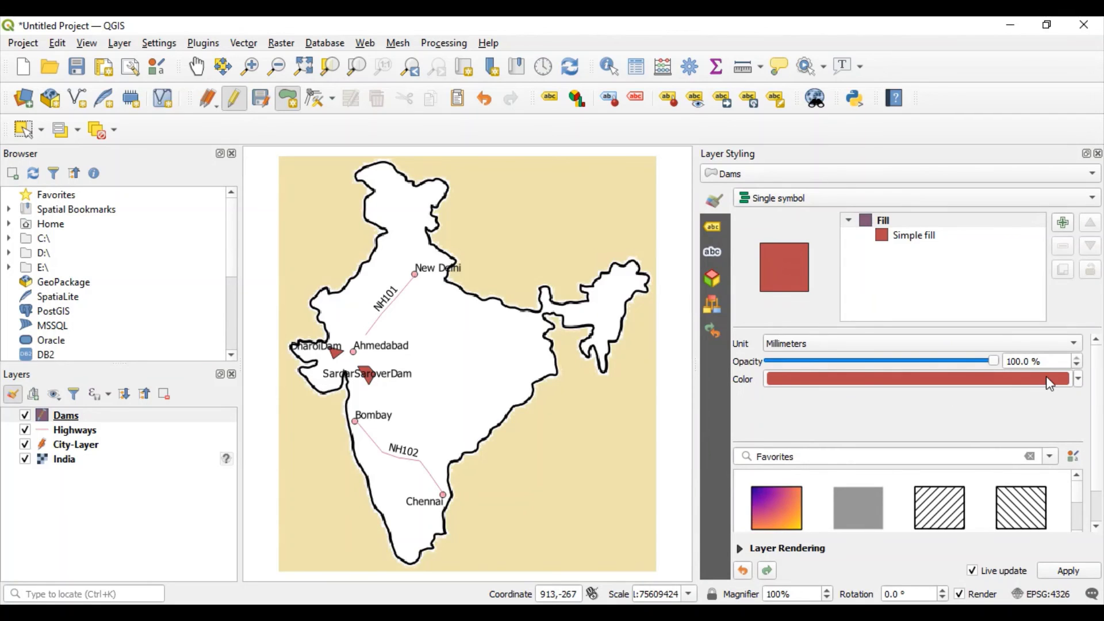
{"action": "left_click", "coordinate": [1077, 381]}
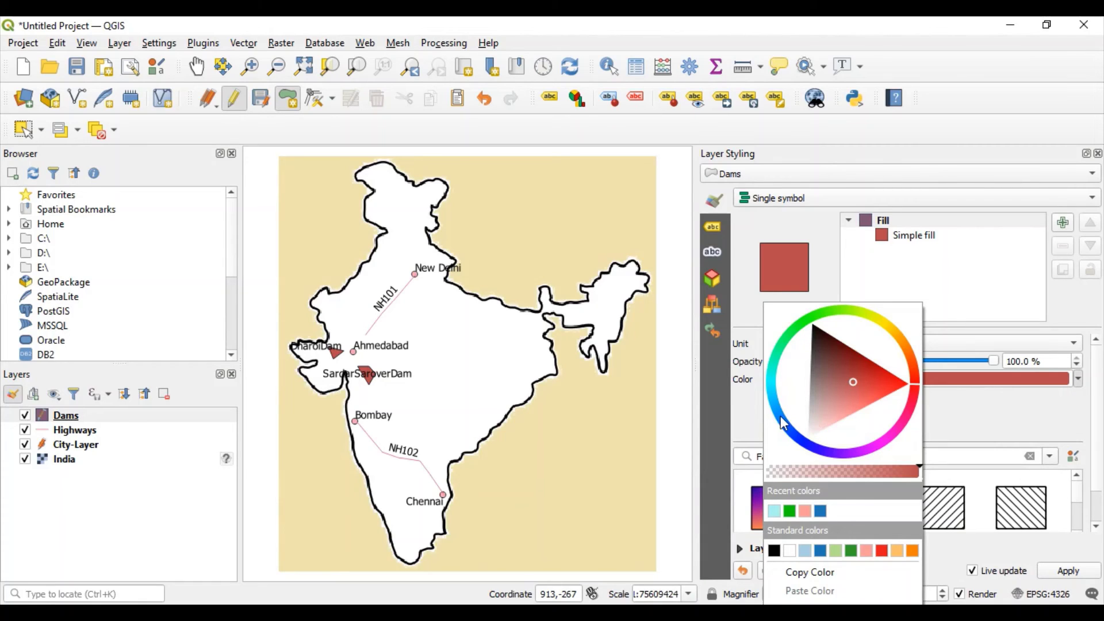
{"action": "left_click", "coordinate": [774, 385]}
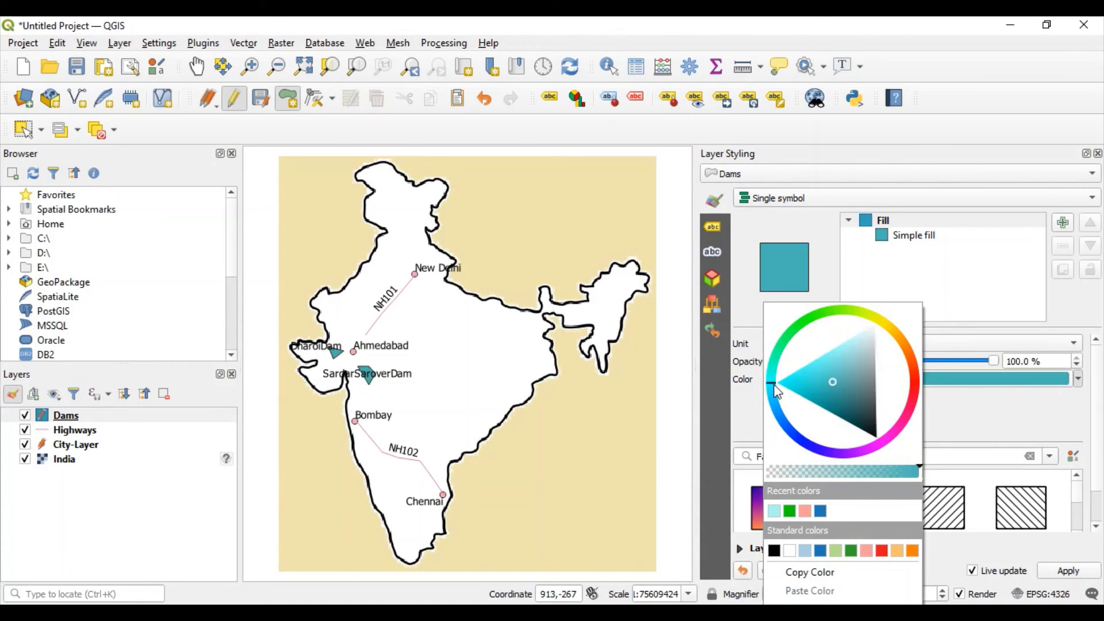
{"action": "left_click", "coordinate": [1067, 572]}
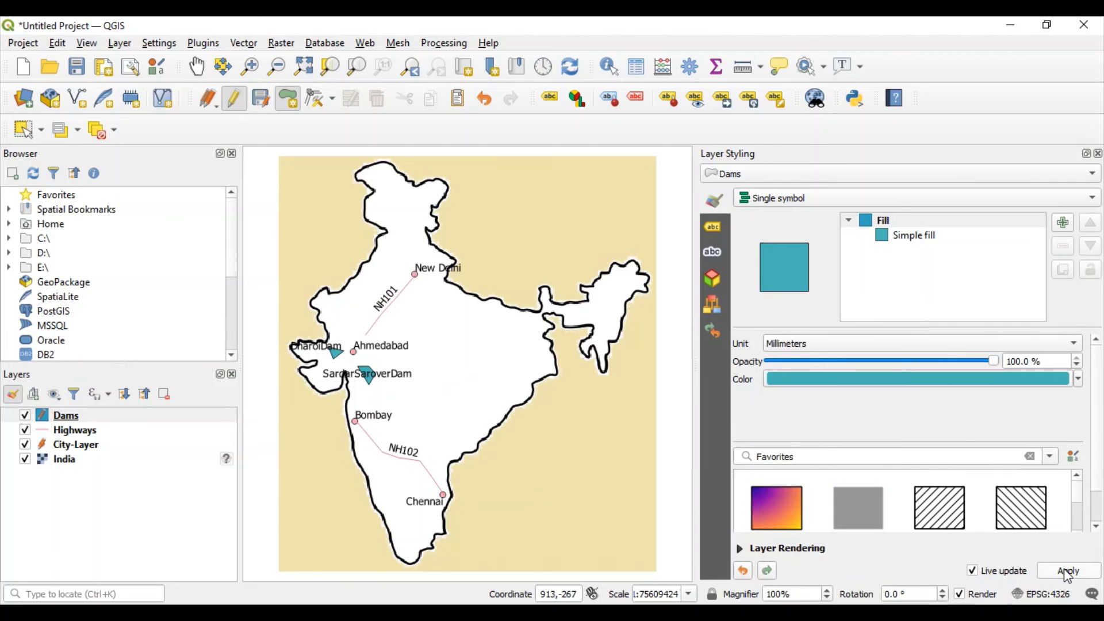
{"action": "left_click", "coordinate": [1099, 155]}
- Inspect the dam polygons up close, and check the India, City-Layer, Highways and Dams layers by switching each one off and on
{"action": "scroll", "coordinate": [572, 387], "scroll_direction": "up", "scroll_amount": 1}
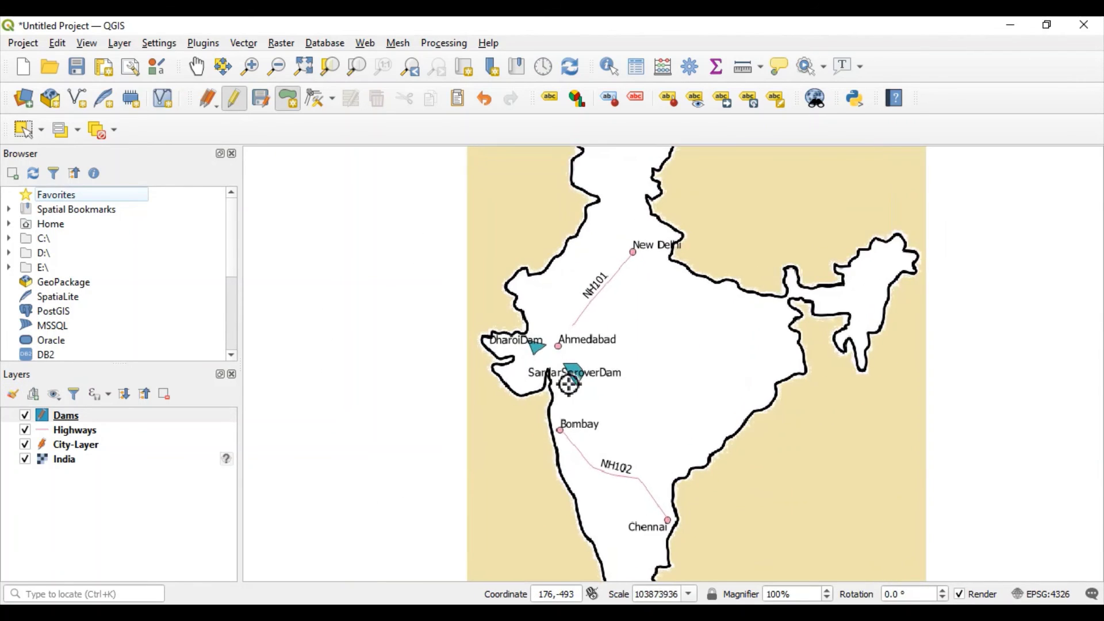
{"action": "scroll", "coordinate": [569, 385], "scroll_direction": "up", "scroll_amount": 4}
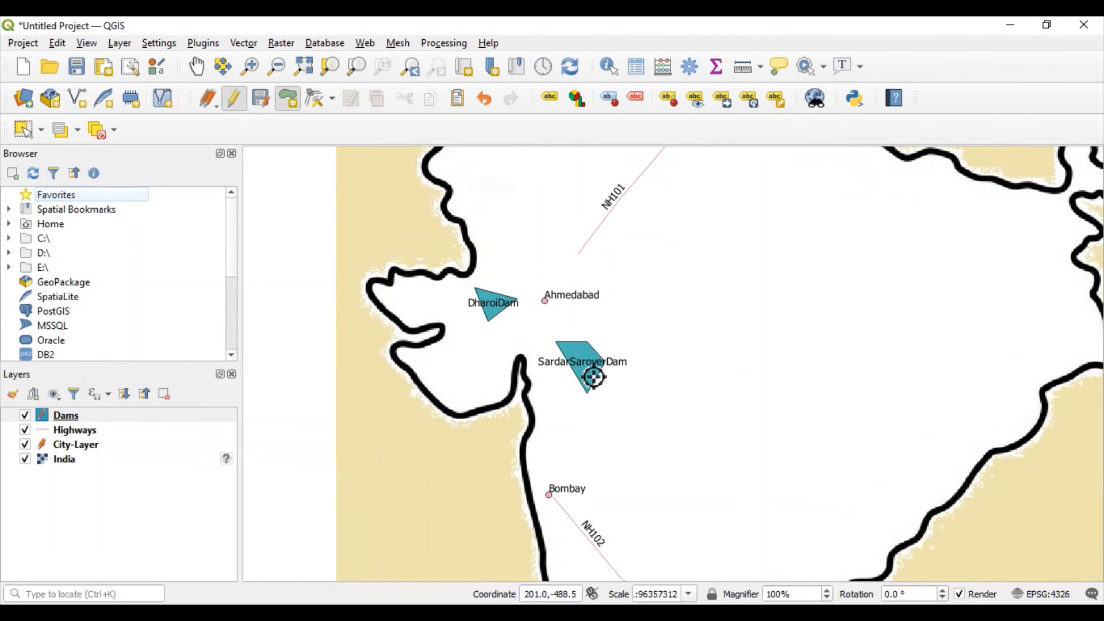
{"action": "scroll", "coordinate": [594, 378], "scroll_direction": "down", "scroll_amount": 3}
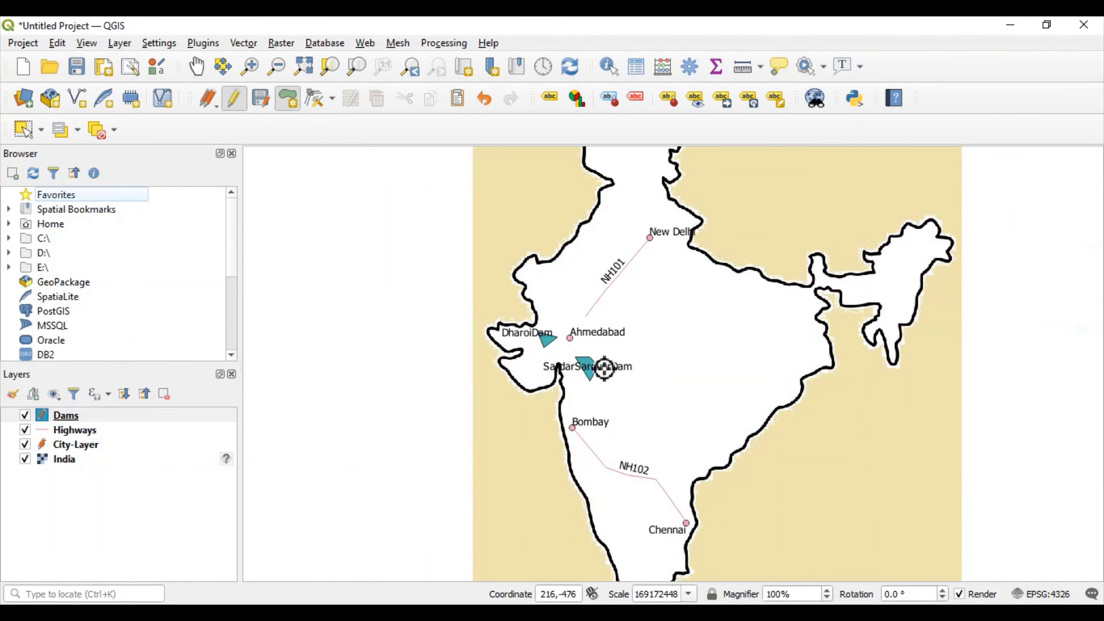
{"action": "scroll", "coordinate": [604, 369], "scroll_direction": "down", "scroll_amount": 1}
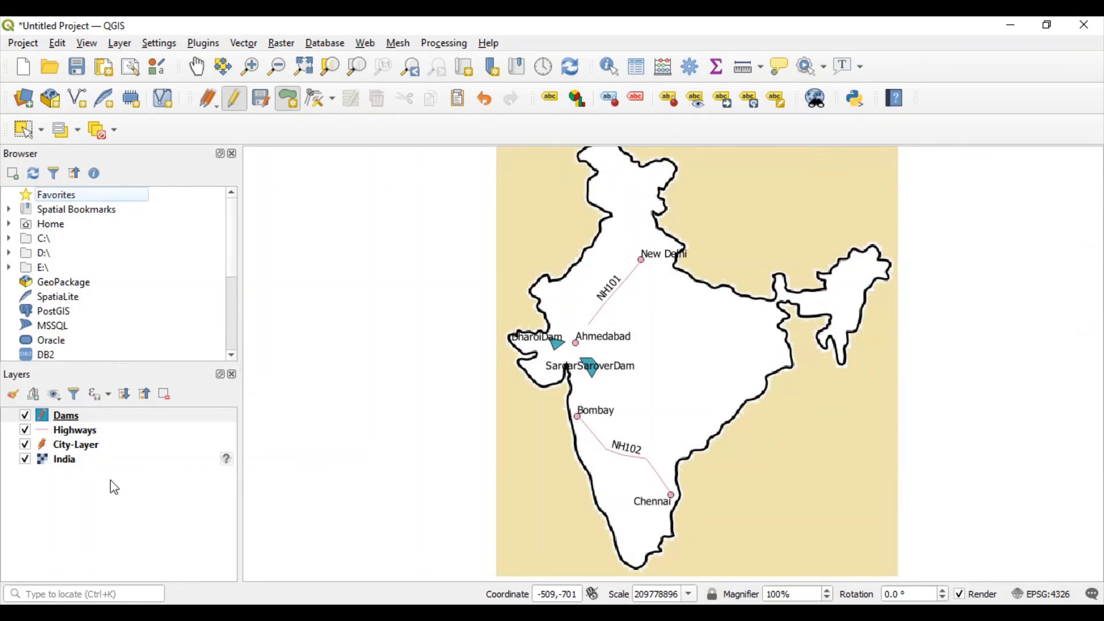
{"action": "left_click", "coordinate": [77, 467]}
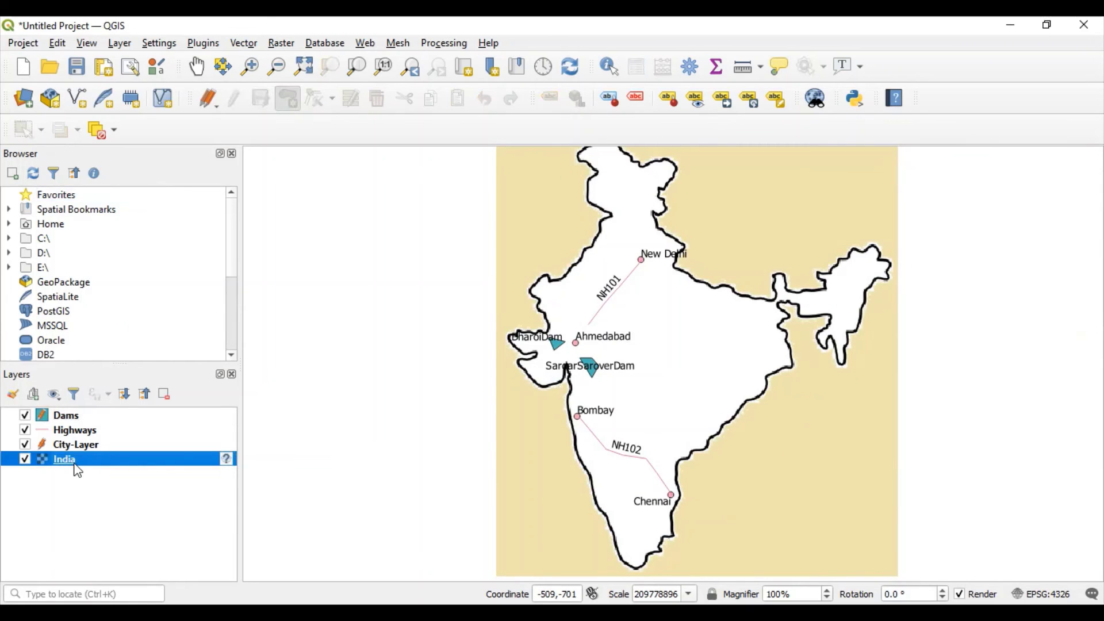
{"action": "left_click", "coordinate": [25, 460]}
{"action": "left_click", "coordinate": [25, 460]}
{"action": "left_click", "coordinate": [24, 445]}
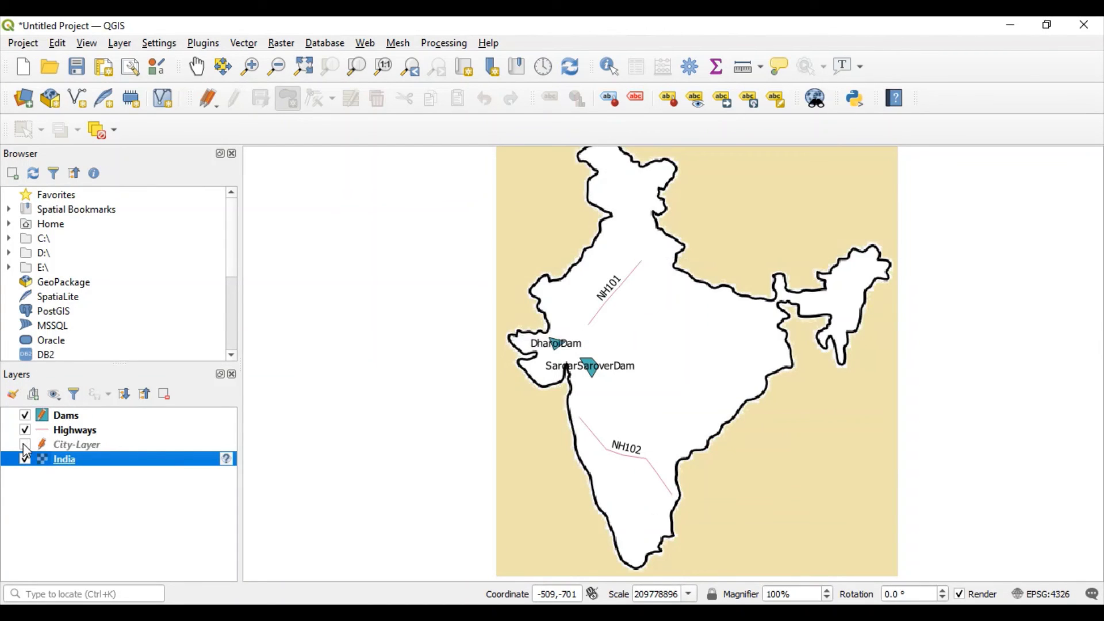
{"action": "left_click", "coordinate": [24, 444]}
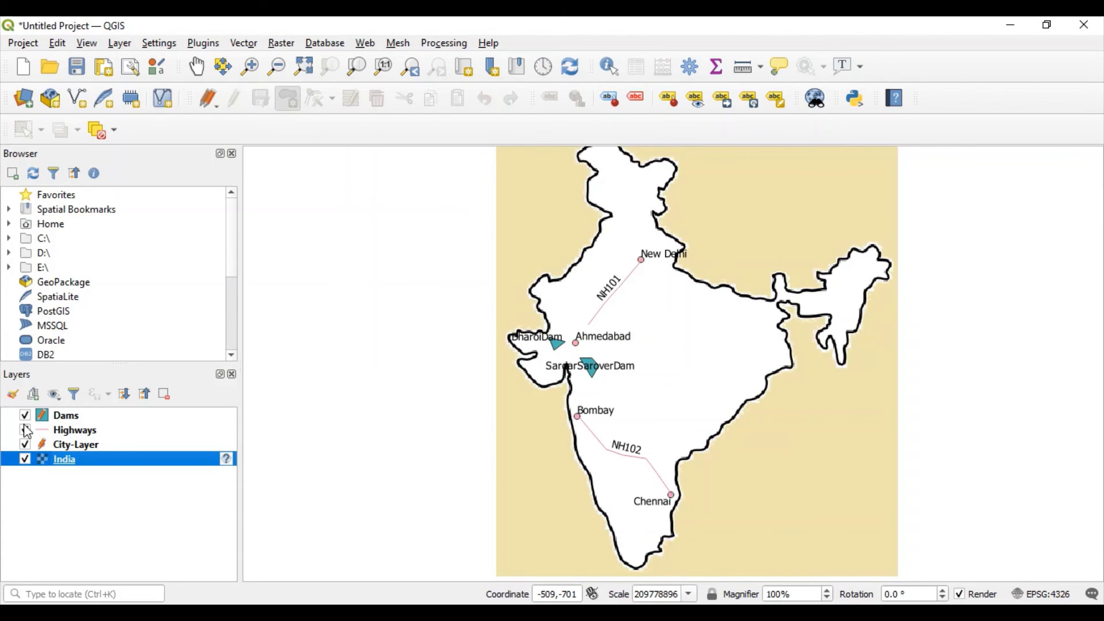
{"action": "left_click", "coordinate": [25, 430]}
{"action": "left_click", "coordinate": [25, 430]}
{"action": "left_click", "coordinate": [25, 416]}
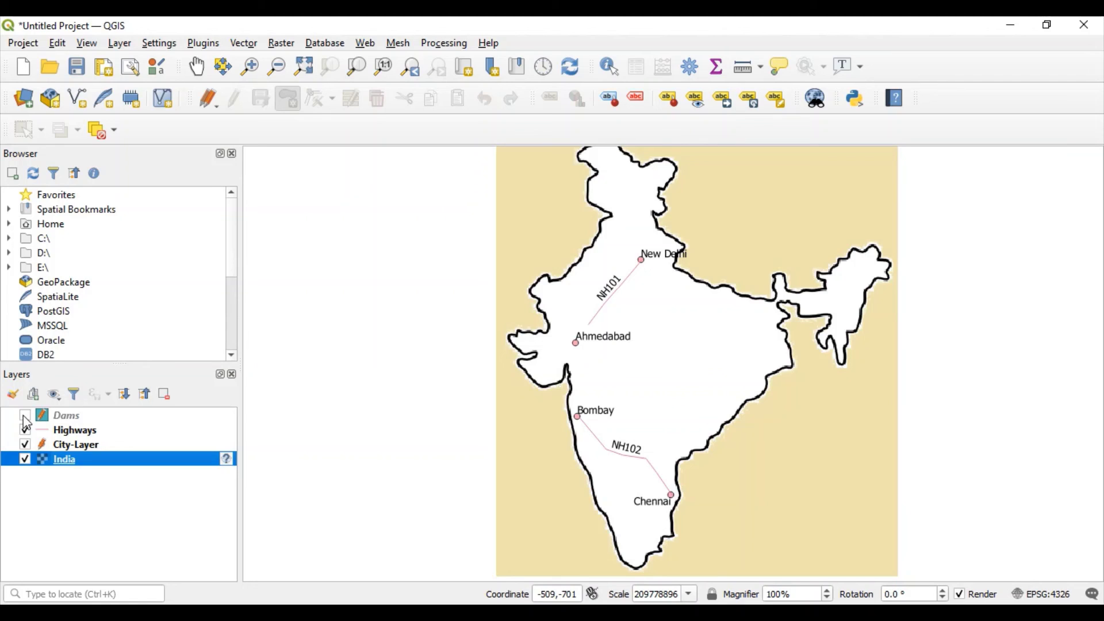
{"action": "left_click", "coordinate": [24, 416]}
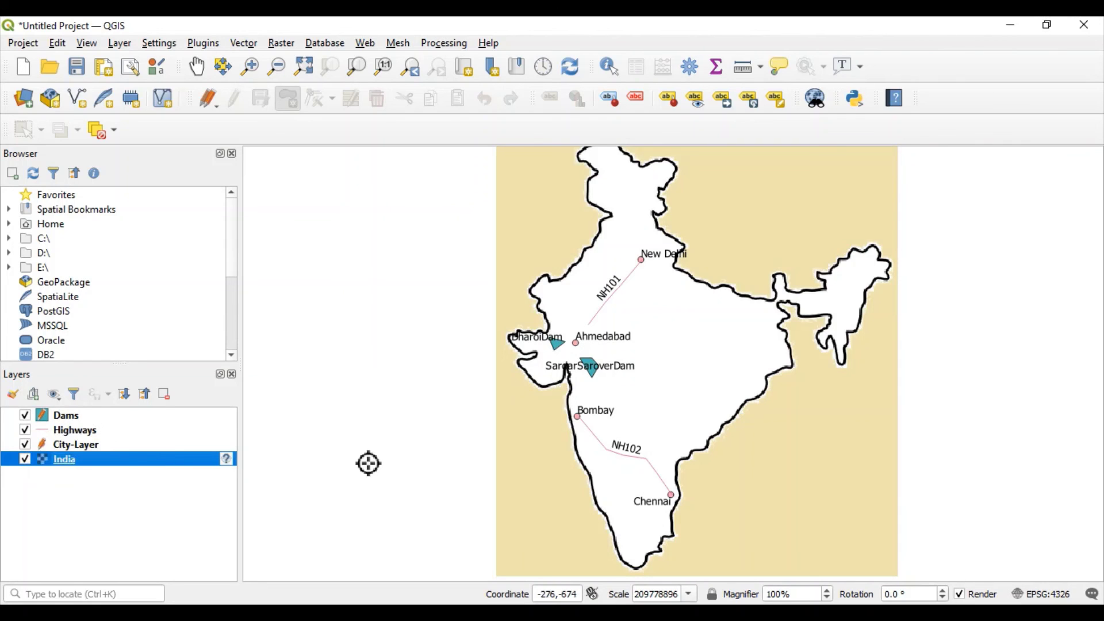
- Hide the India raster so that only the digitized city, highway and dam layers are displayed
{"action": "scroll", "coordinate": [368, 463], "scroll_direction": "down", "scroll_amount": 1}
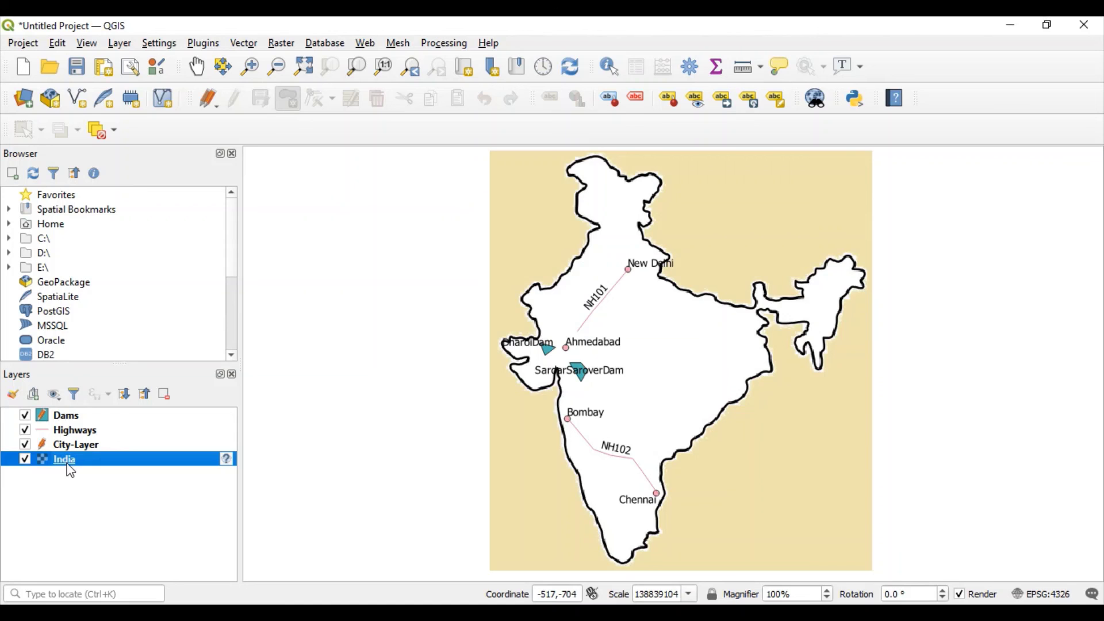
{"action": "left_click", "coordinate": [25, 460]}
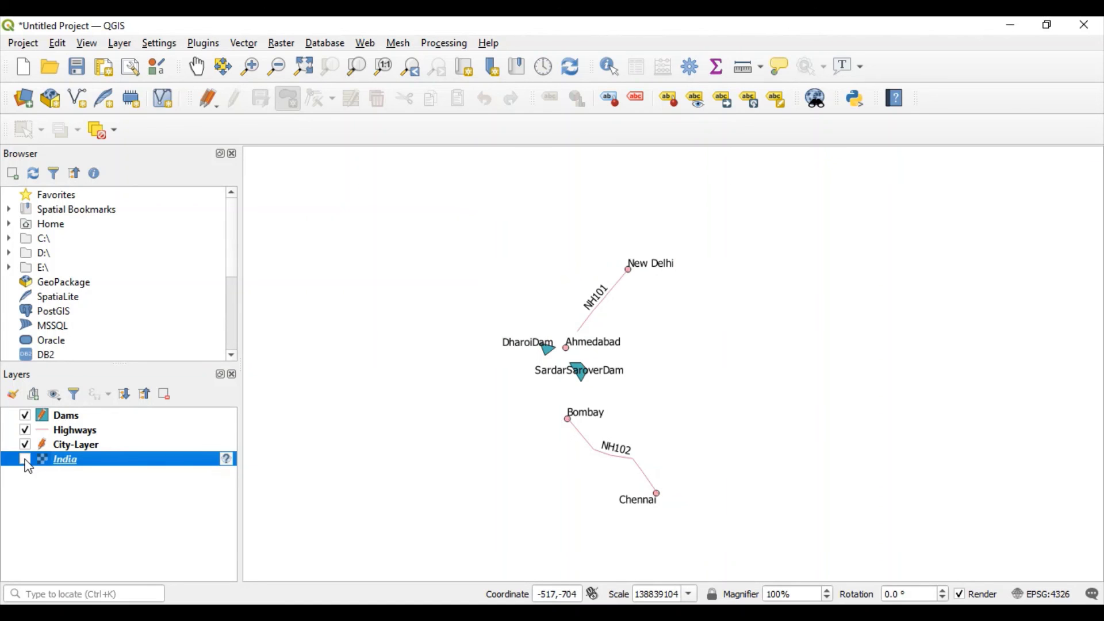
{"action": "double_click", "coordinate": [28, 466]}
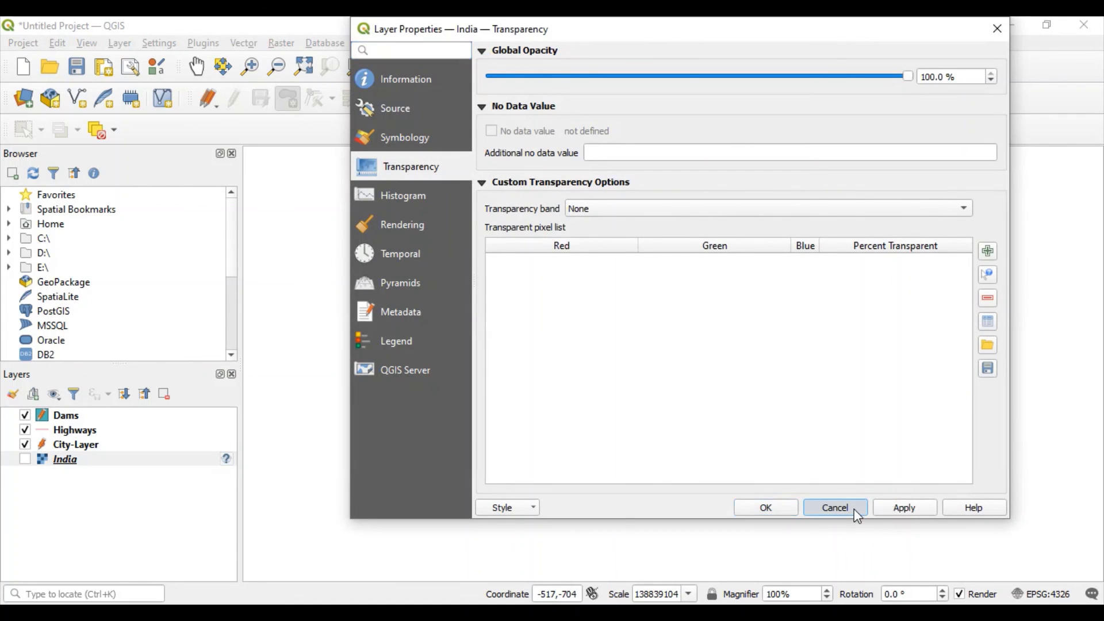
{"action": "left_click", "coordinate": [835, 508]}
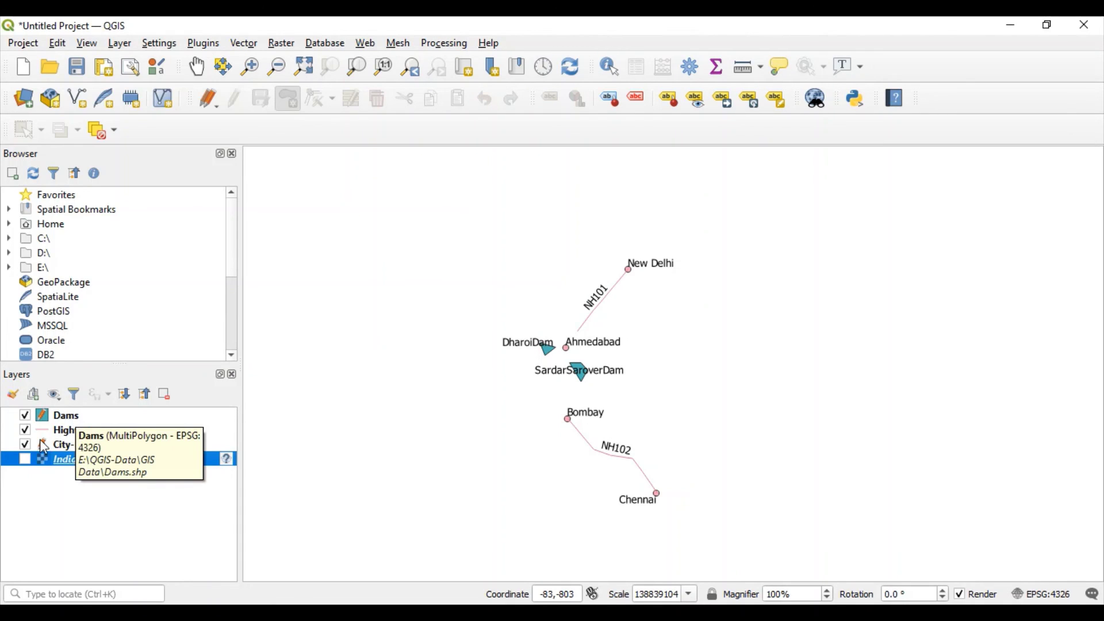
- Make the India raster visible again and export the current map view as an image with the default extent, scale and resolution
{"action": "left_click", "coordinate": [24, 459]}
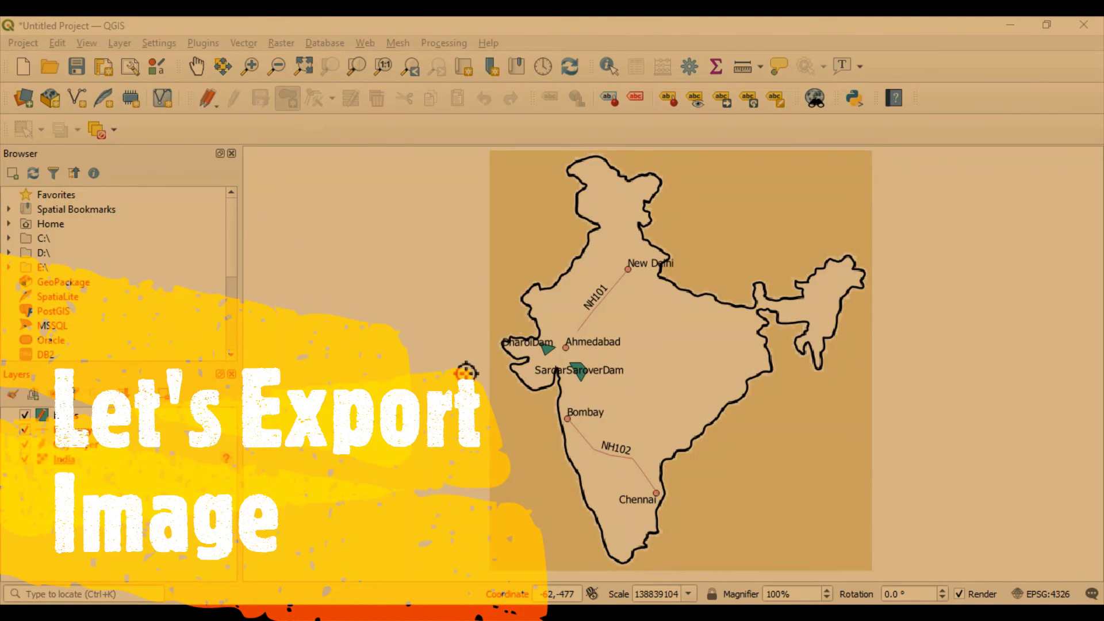
{"action": "left_click", "coordinate": [23, 43]}
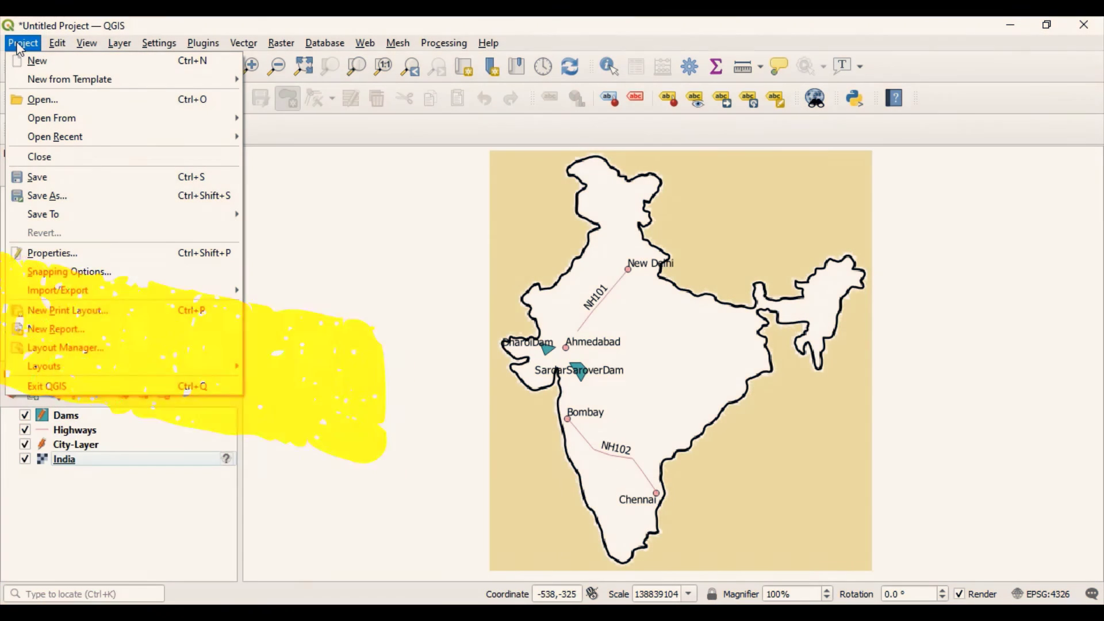
{"action": "mouse_move", "coordinate": [63, 296]}
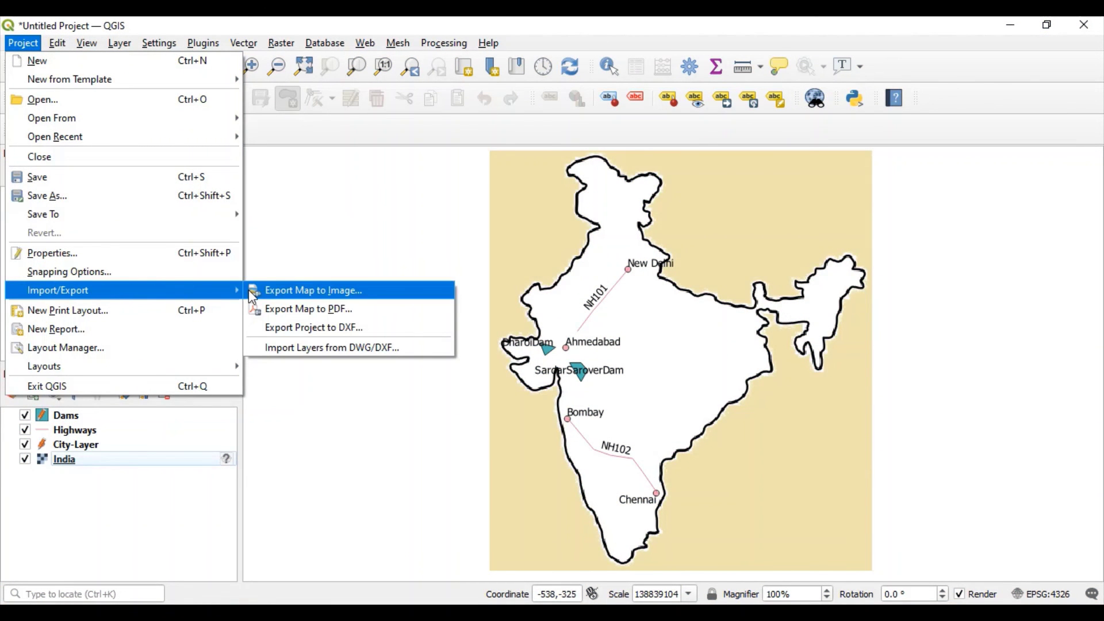
{"action": "left_click", "coordinate": [298, 294]}
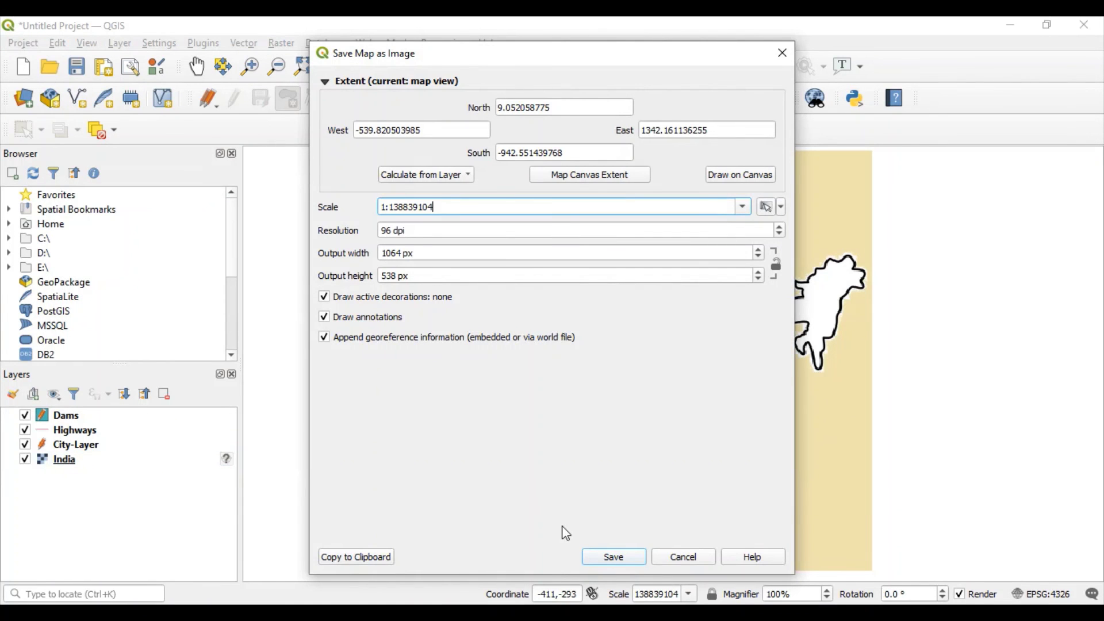
{"action": "left_click", "coordinate": [607, 556]}
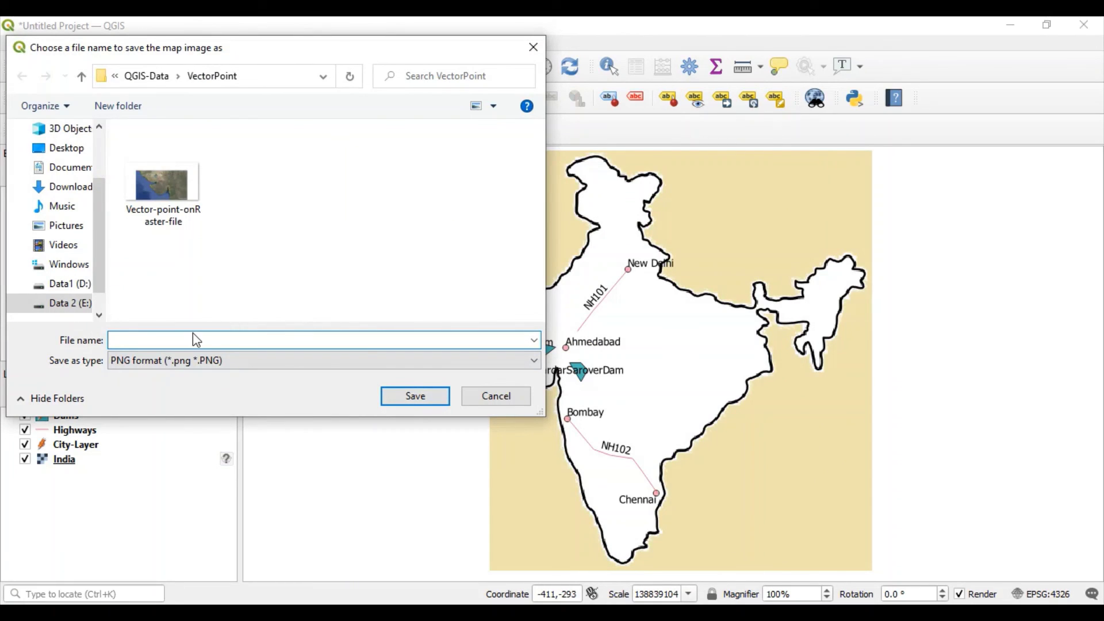
- Save the map image in PNG format as India-with-city-highway-dam in the GIS Data folder under QGIS-Data
{"action": "left_click", "coordinate": [151, 77]}
{"action": "left_click", "coordinate": [272, 184]}
{"action": "double_click", "coordinate": [272, 184]}
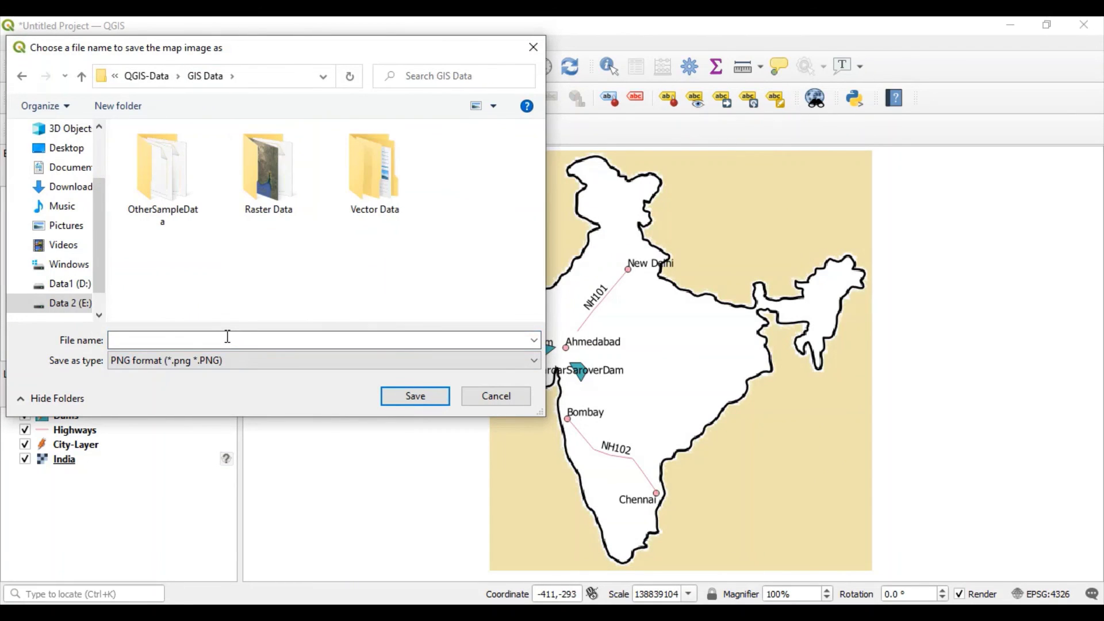
{"action": "left_click", "coordinate": [227, 339]}
{"action": "type", "text": "India"}
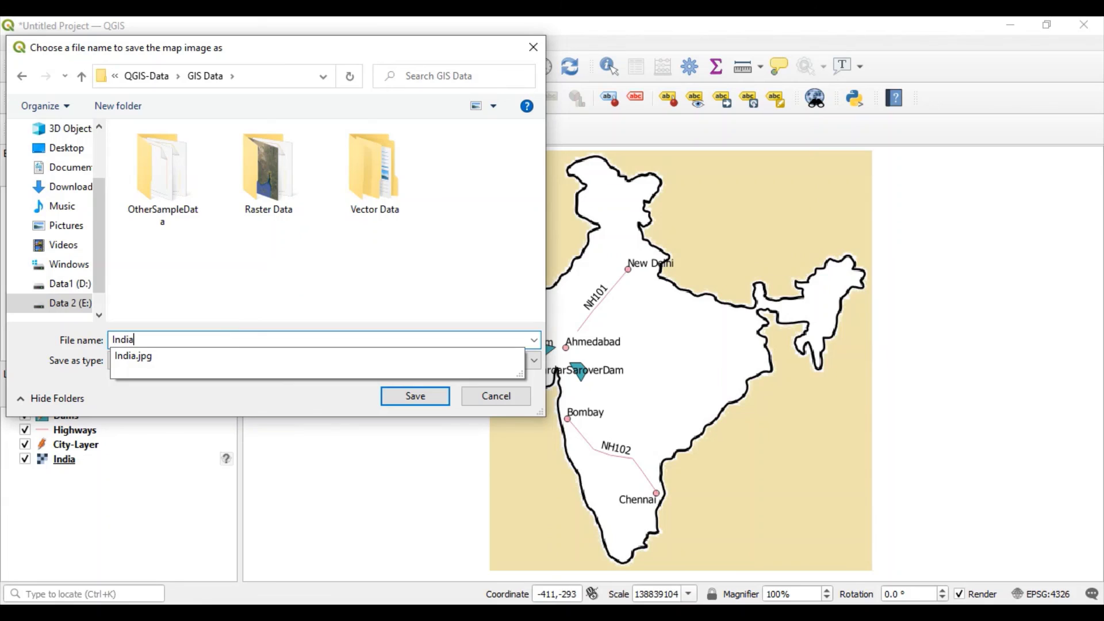
{"action": "type", "text": "-wi"}
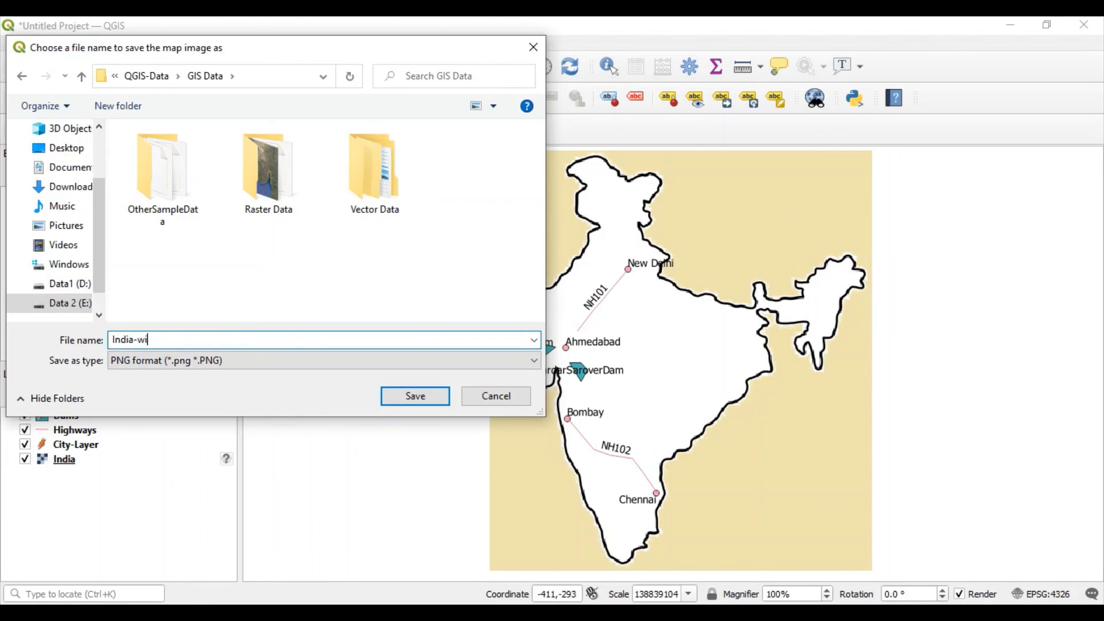
{"action": "type", "text": "th-city-highway-dam"}
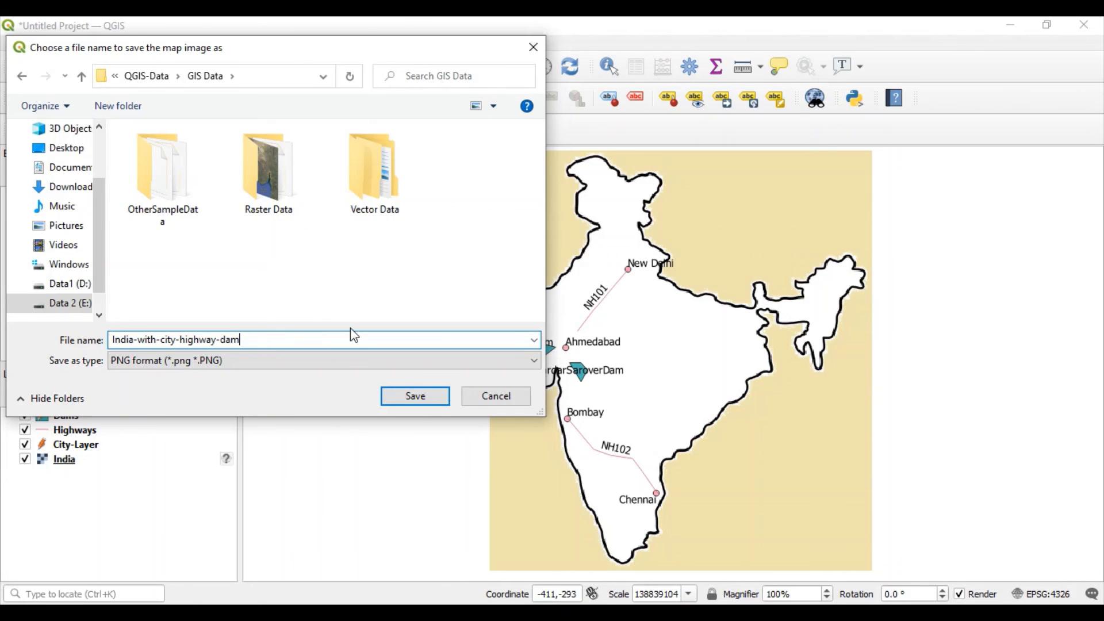
{"action": "left_click", "coordinate": [429, 393]}
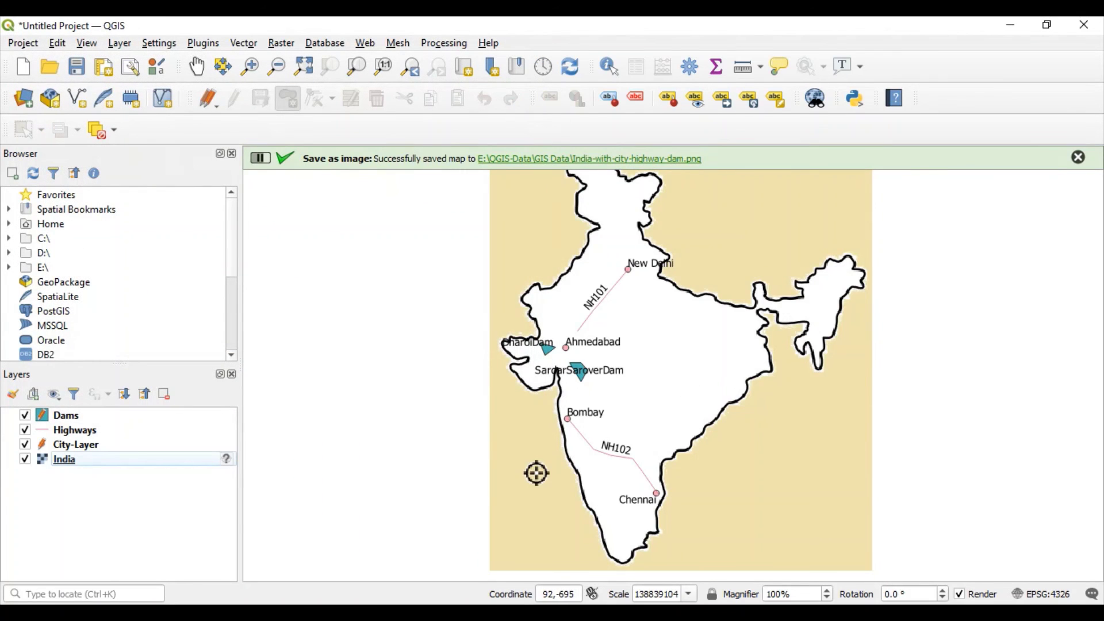
- Switch to File Explorer, go to QGIS-Data > GIS Data on drive E, and view the exported India-with-city-highway-dam image
{"action": "left_click", "coordinate": [419, 550]}
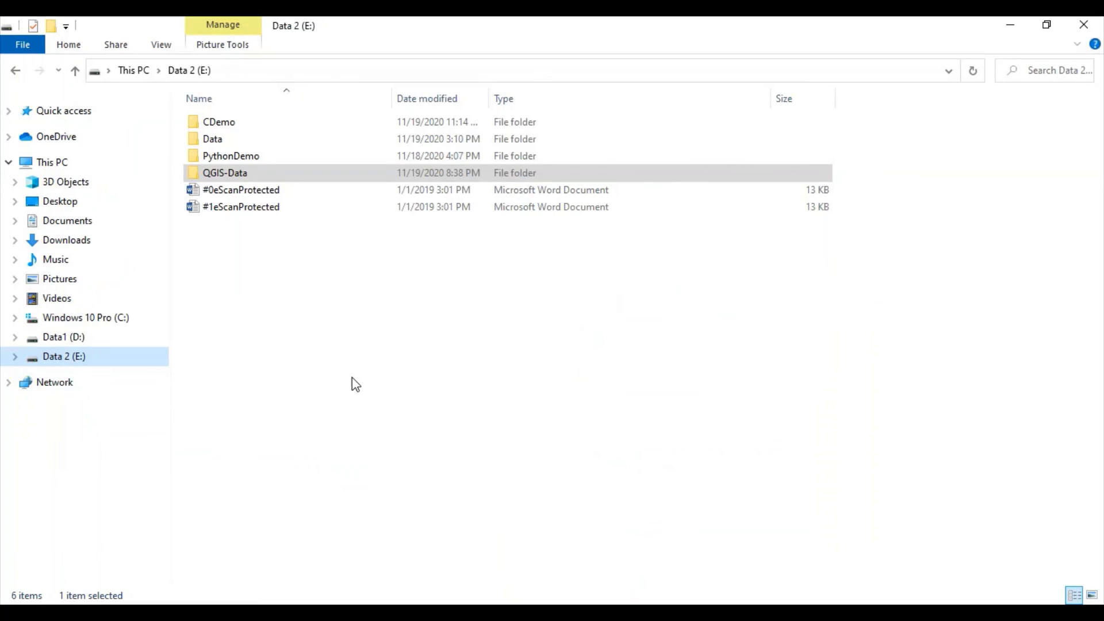
{"action": "double_click", "coordinate": [217, 174]}
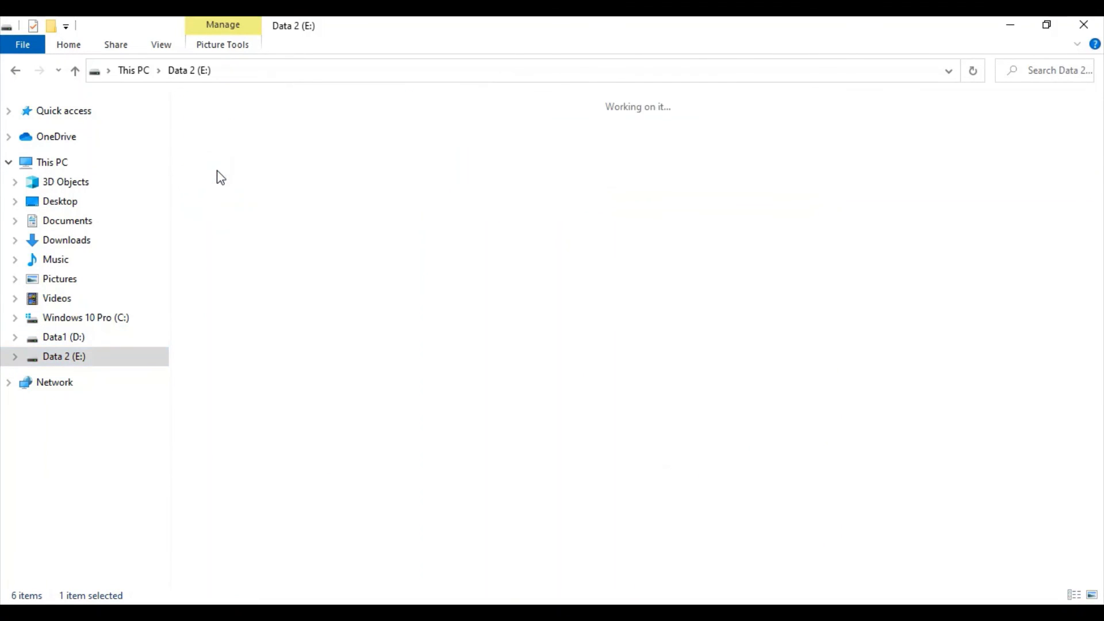
{"action": "double_click", "coordinate": [356, 159]}
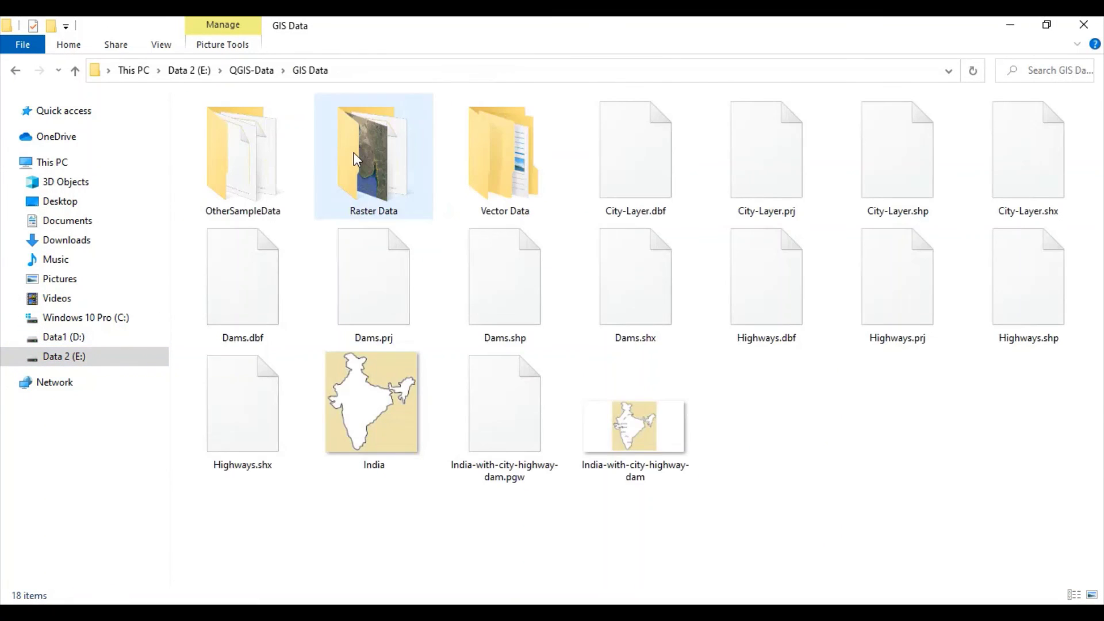
{"action": "left_click", "coordinate": [633, 444]}
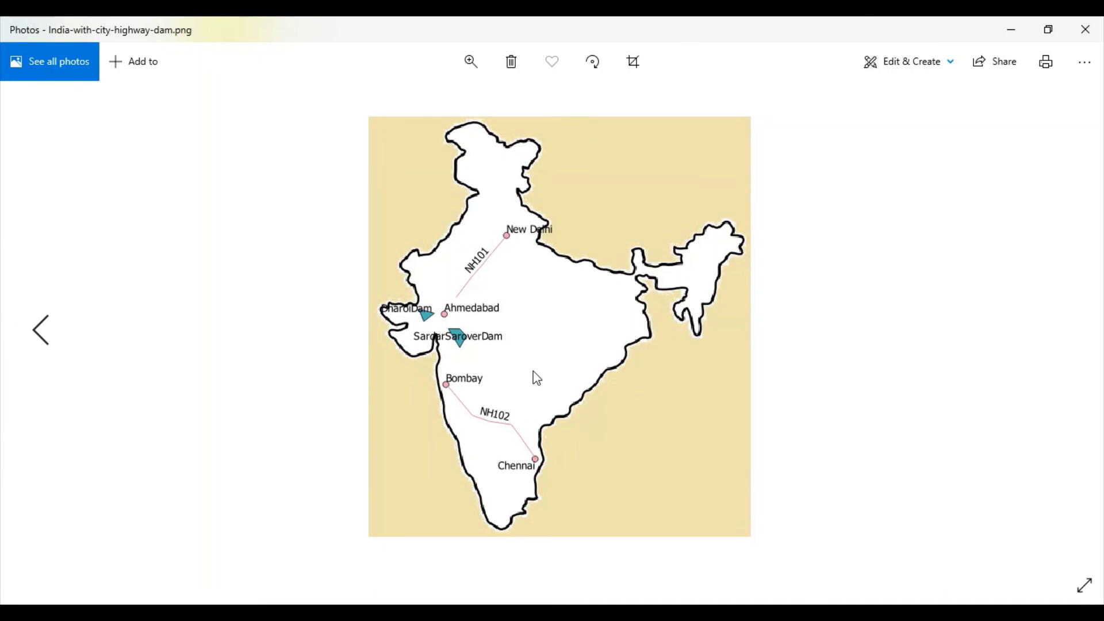
{"action": "left_click", "coordinate": [1010, 30]}
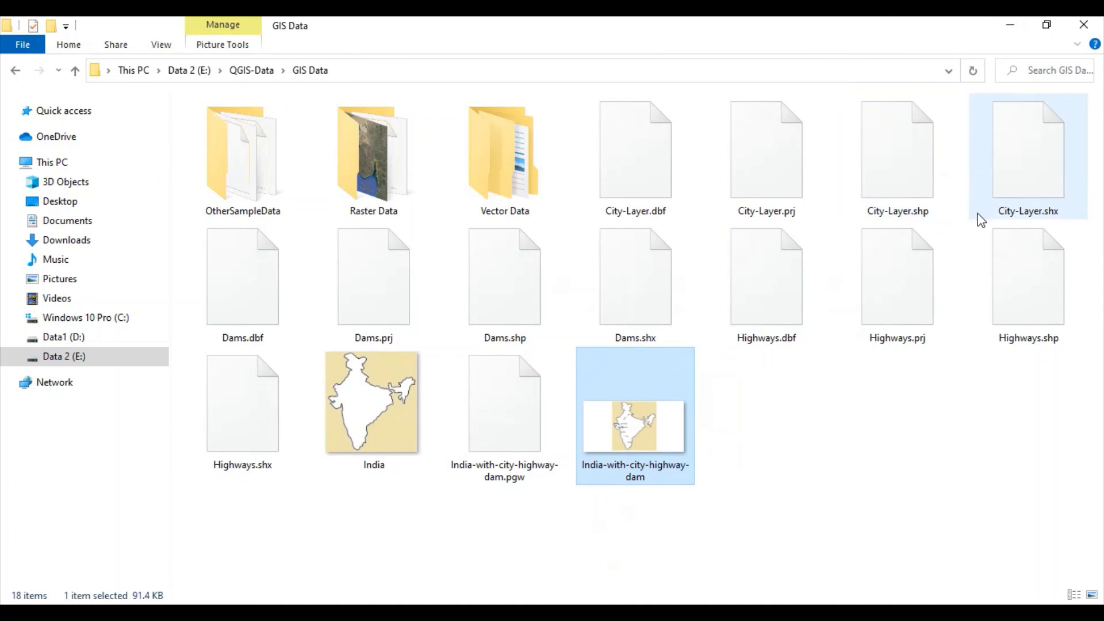
- Check the saved shapefiles Highways.shp, City-Layer.shp and Dams.shp in the GIS Data folder, and leave File Explorer
{"action": "left_click", "coordinate": [1032, 303]}
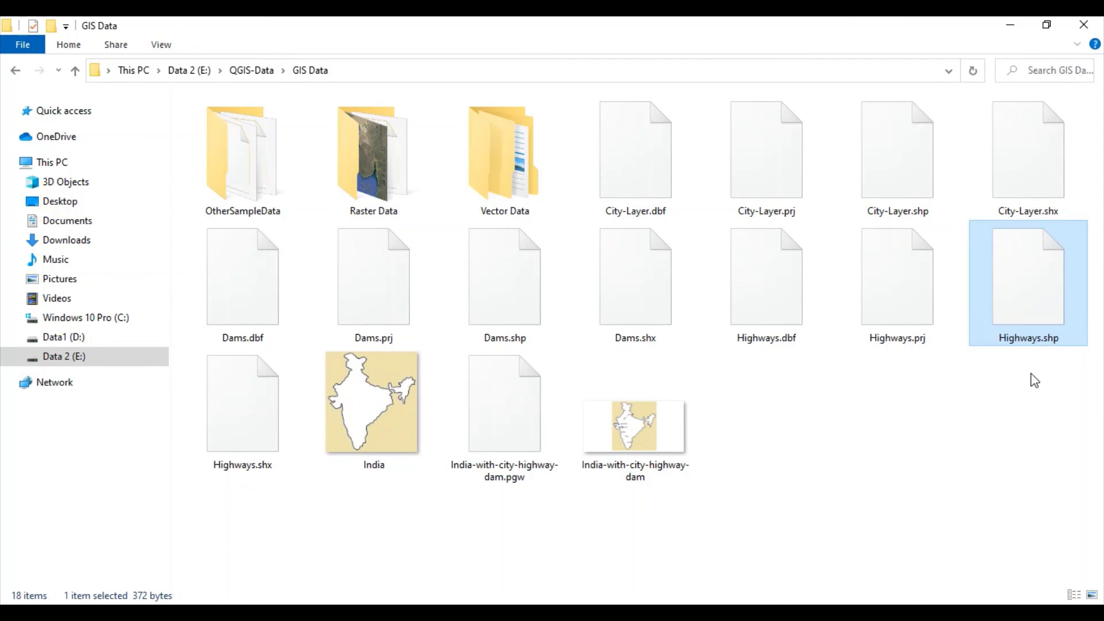
{"action": "left_click", "coordinate": [904, 171]}
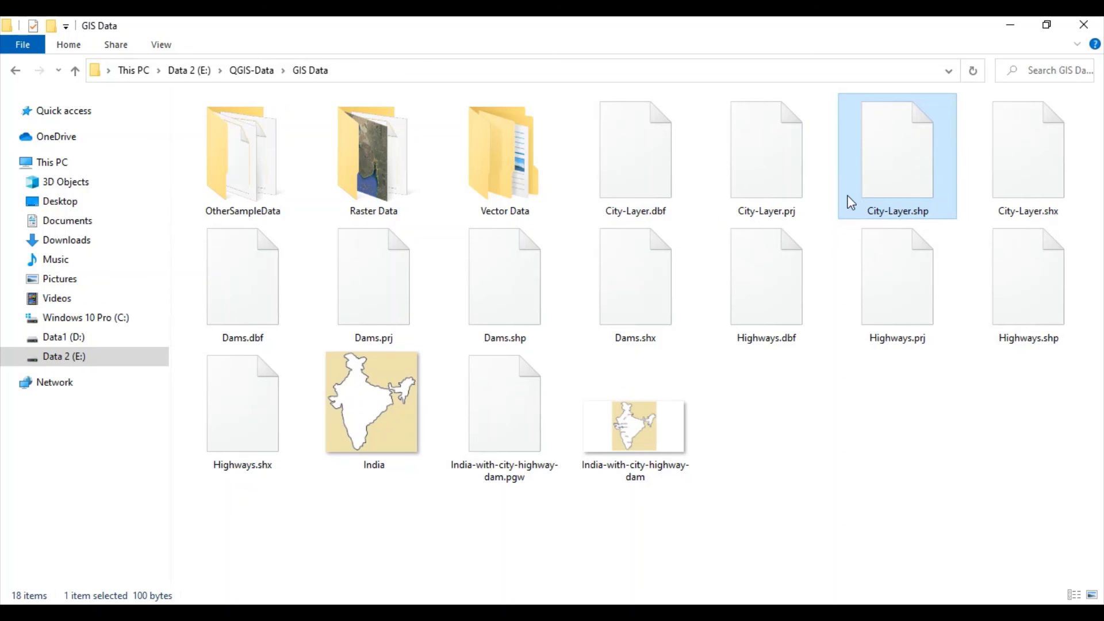
{"action": "left_click", "coordinate": [516, 300]}
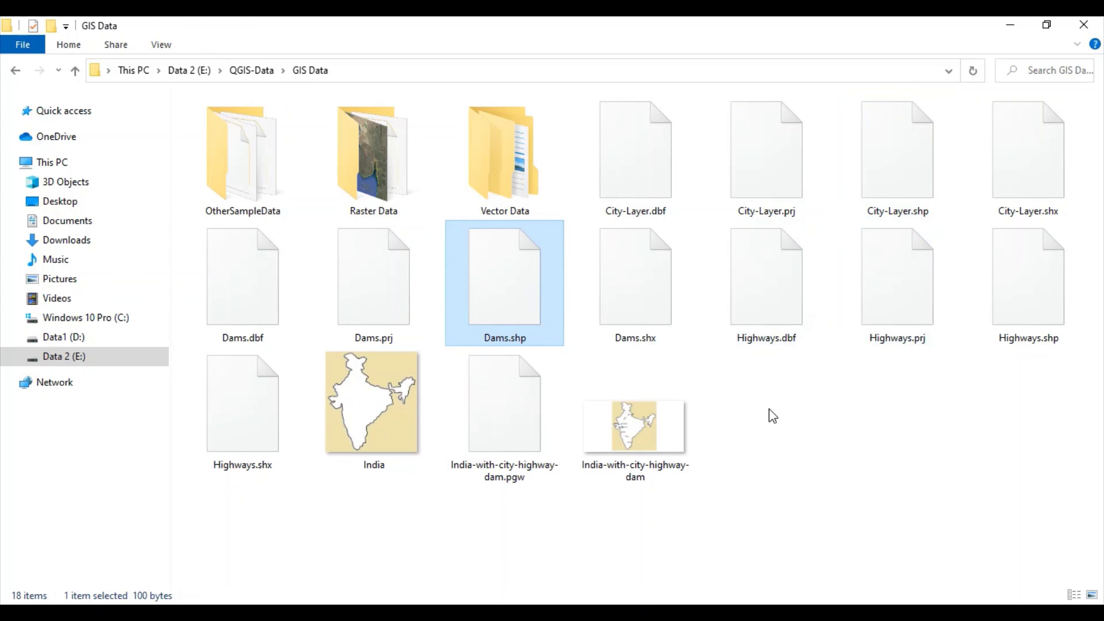
{"action": "key", "text": "alt+Tab"}
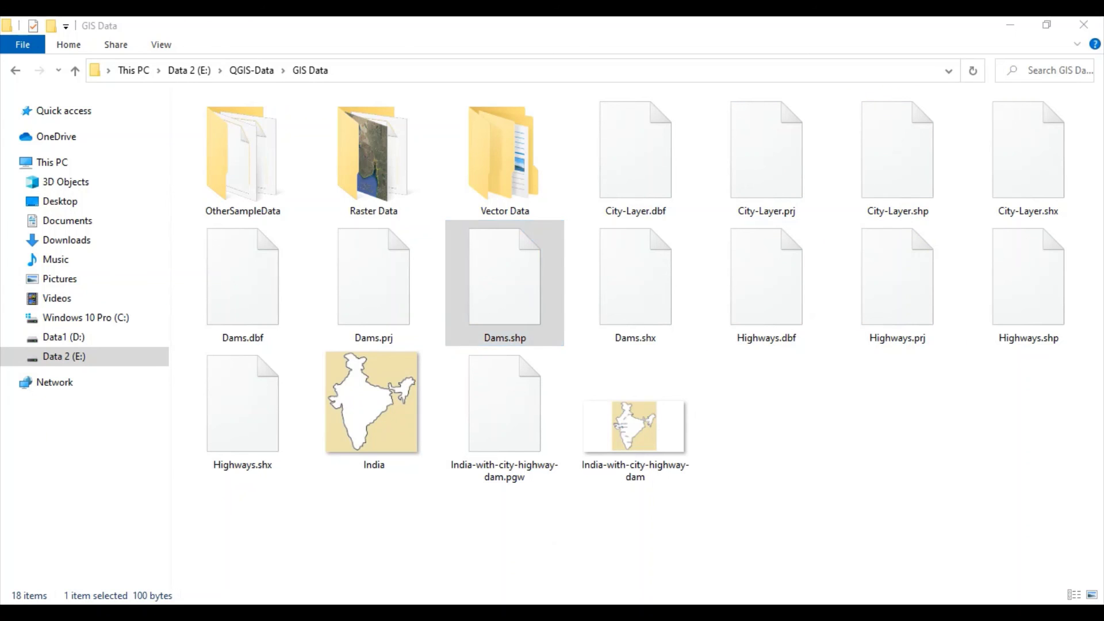